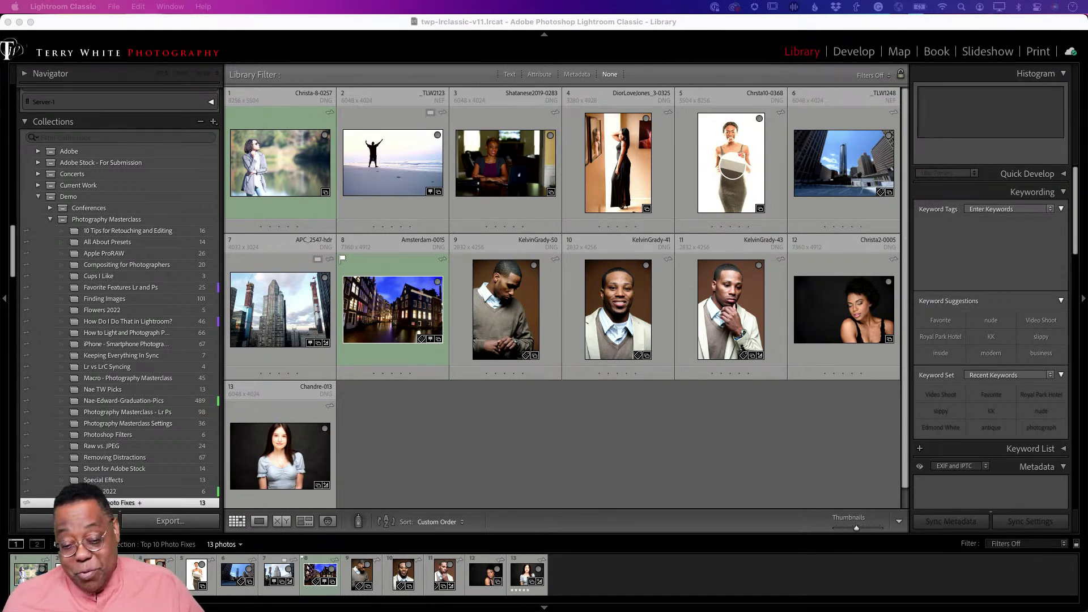
Open the photo of the woman by the lake for developing and apply the Adobe Portrait profile
double_click(272, 169)
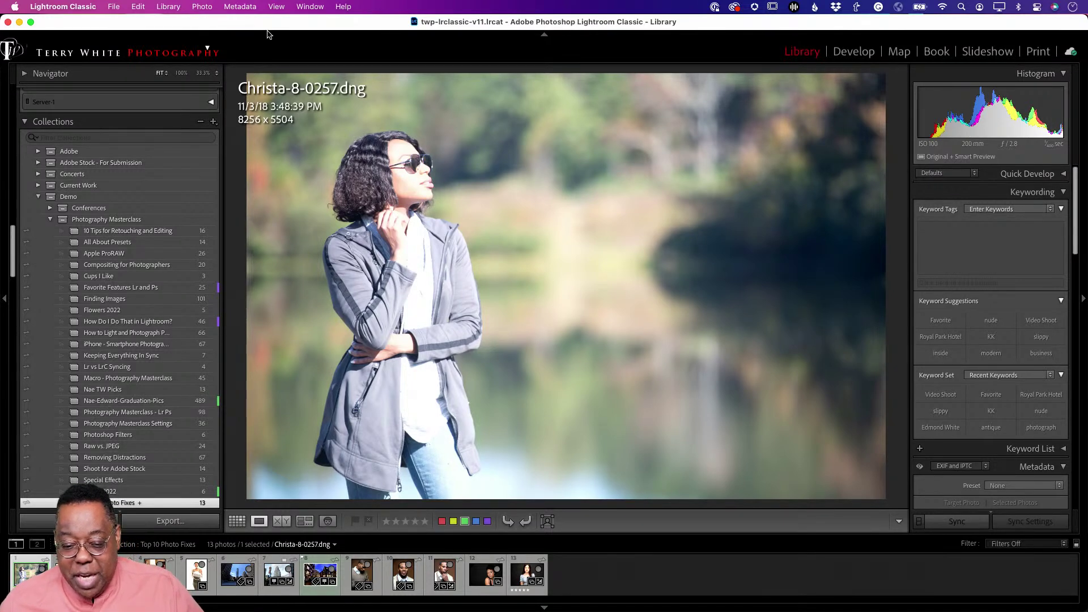
click(850, 55)
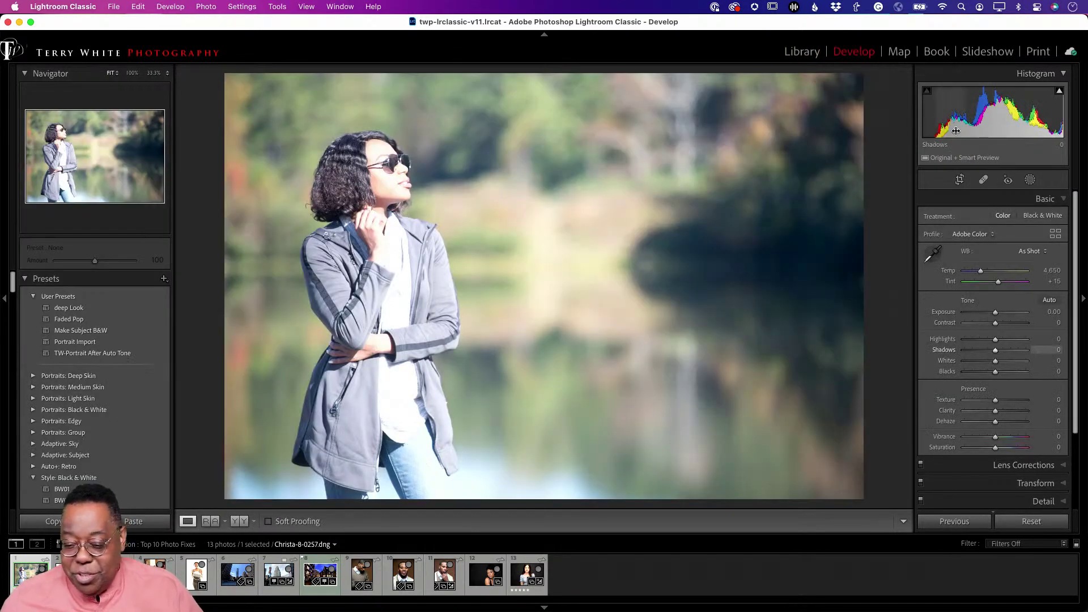
click(969, 236)
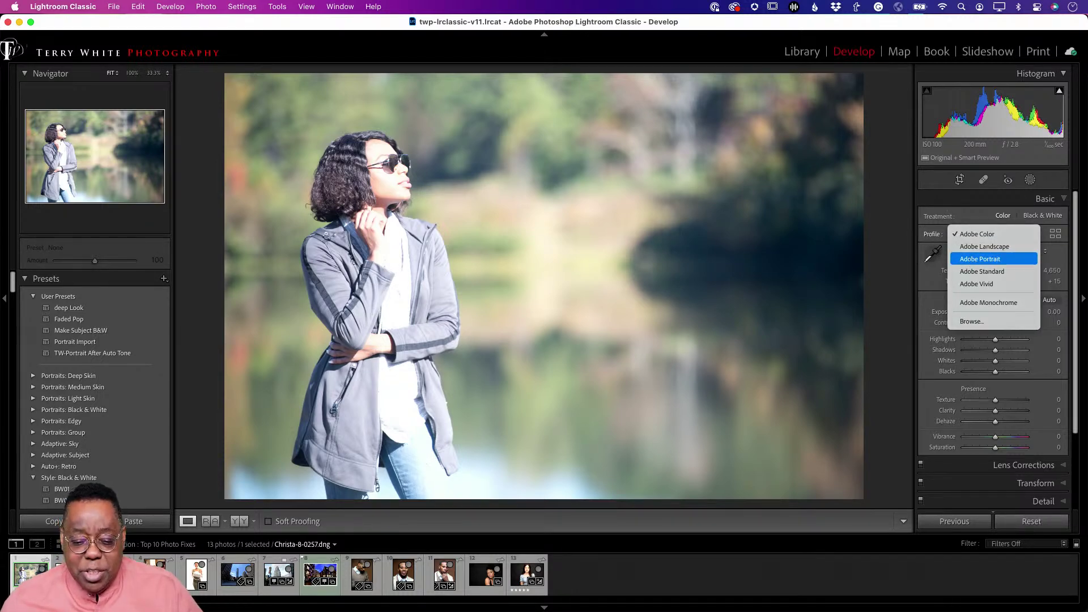
click(973, 259)
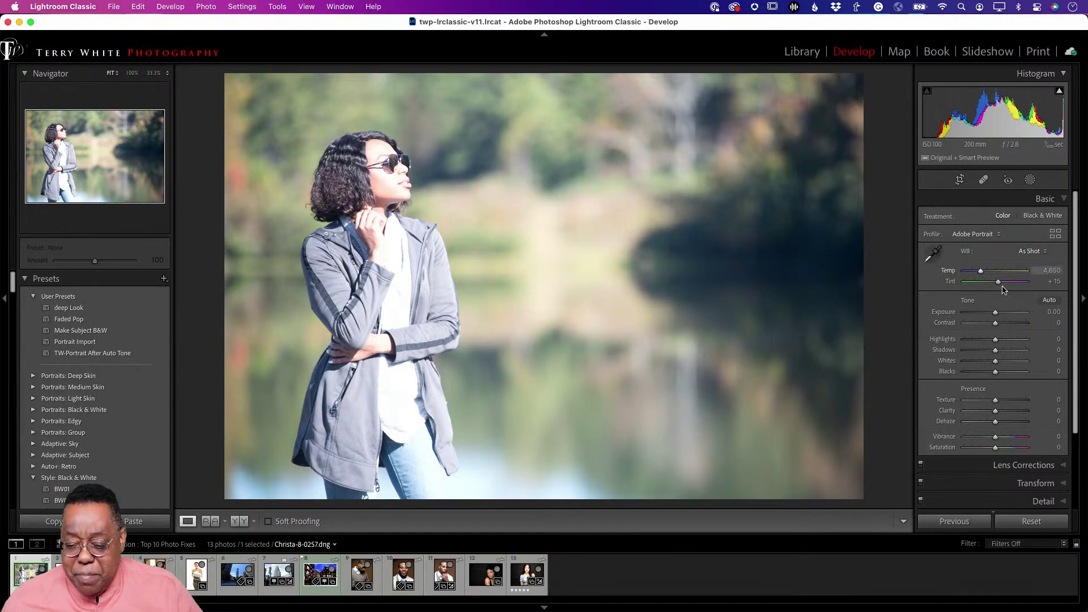
Enable lens profile corrections for the lake portrait, toggling them to compare the result
scroll(1006, 292, down, 5)
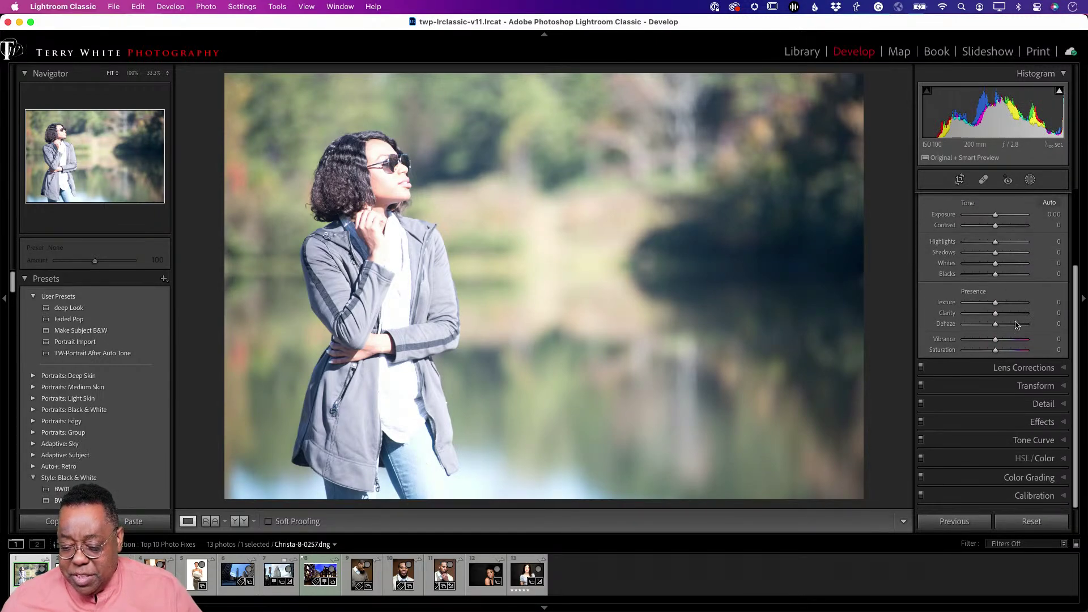
click(1018, 367)
click(927, 228)
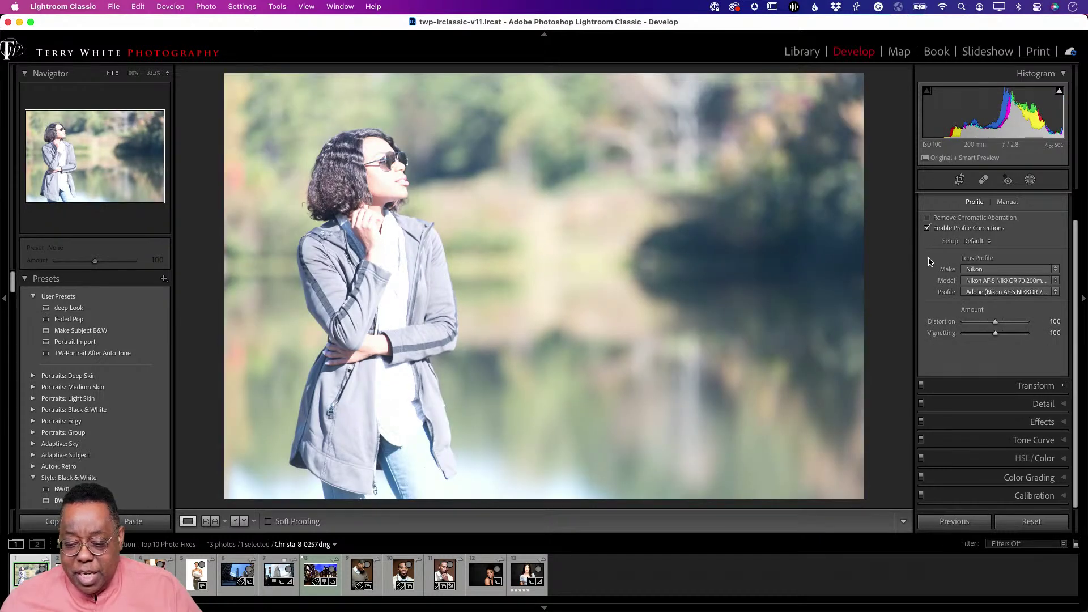
click(927, 227)
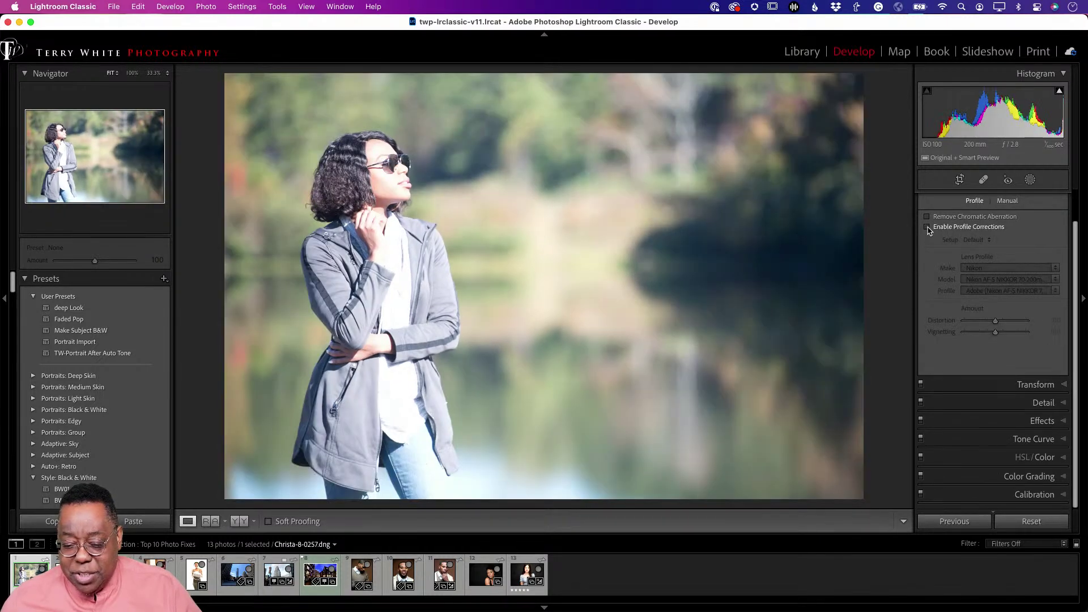
click(927, 228)
click(927, 228)
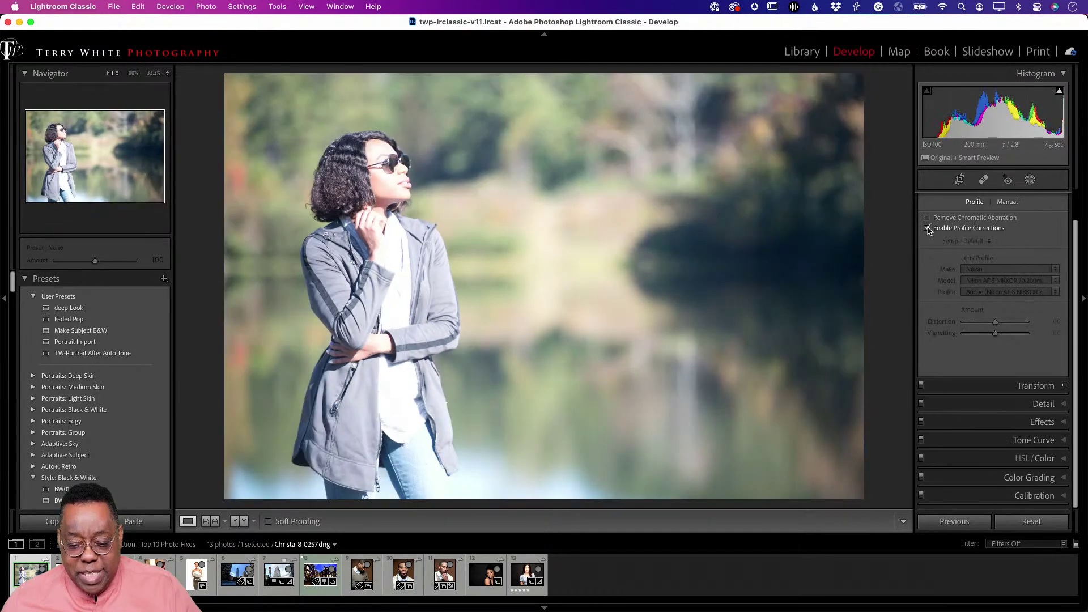
click(927, 228)
Apply automatic tone to the lake portrait and set Dehaze to +43, comparing the result with the original
scroll(956, 331, up, 2)
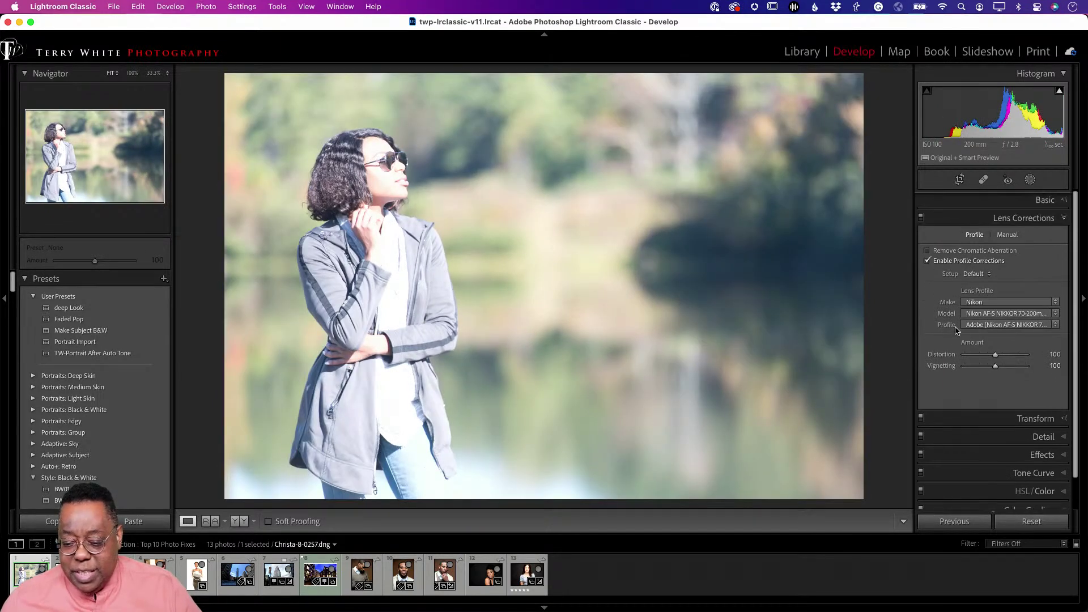
click(1045, 200)
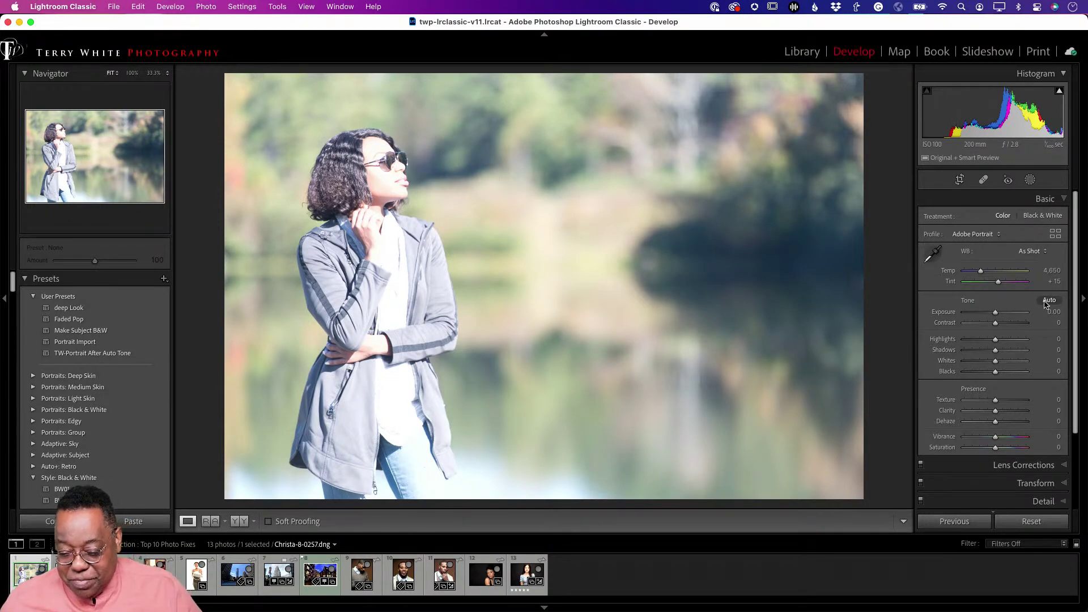
click(1048, 301)
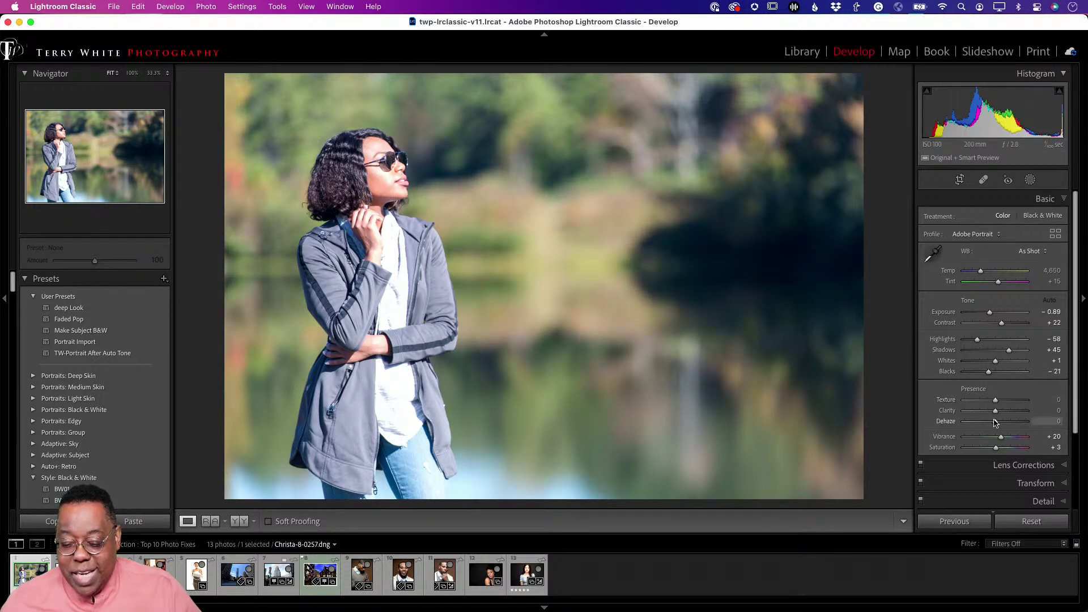
drag(996, 426, 1010, 426)
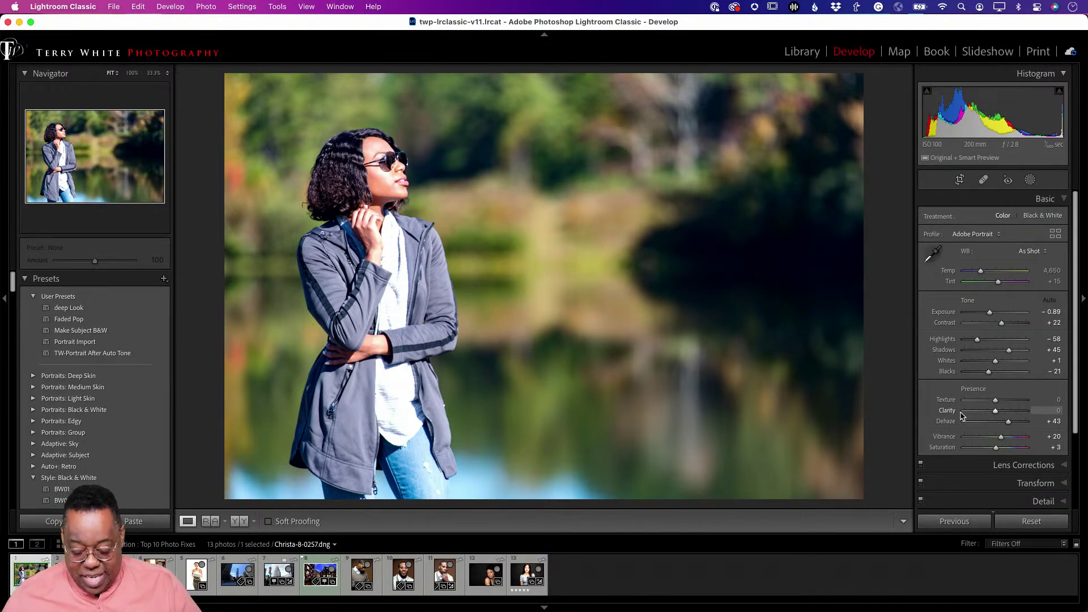
key(backslash)
key(backslash)
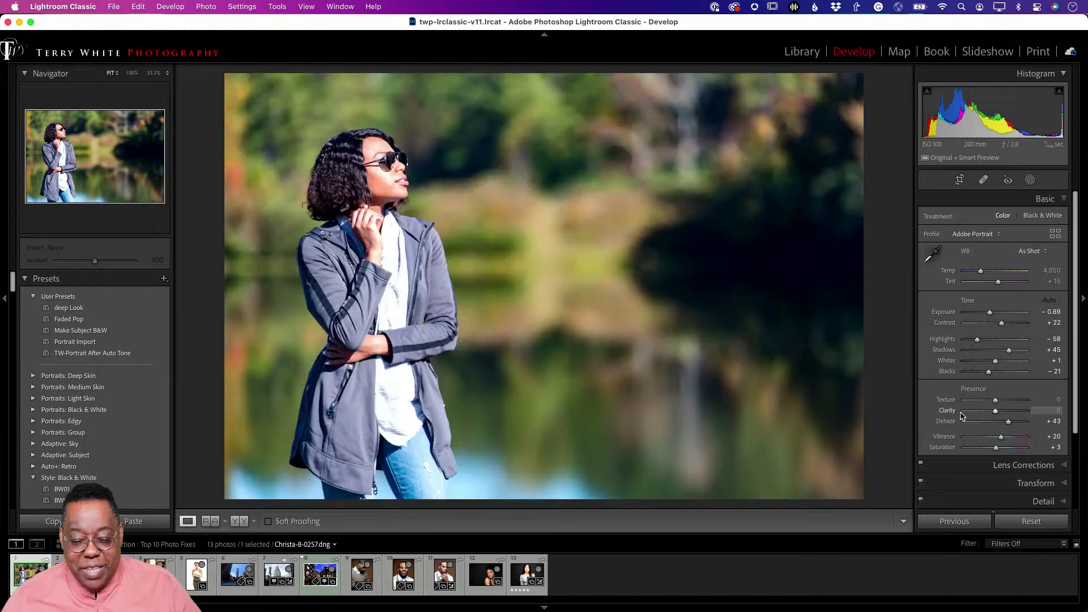
key(backslash)
key(backslash)
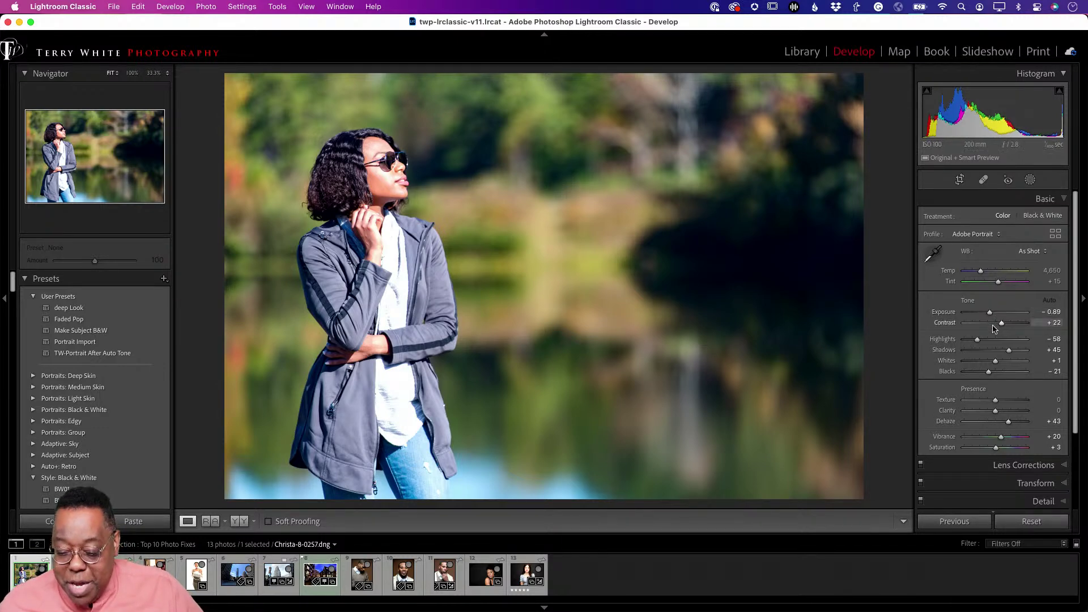
Refine the tone to Exposure -1.10, Contrast +23, Highlights -93 and Shadows +51, comparing before and after
drag(979, 346, 988, 316)
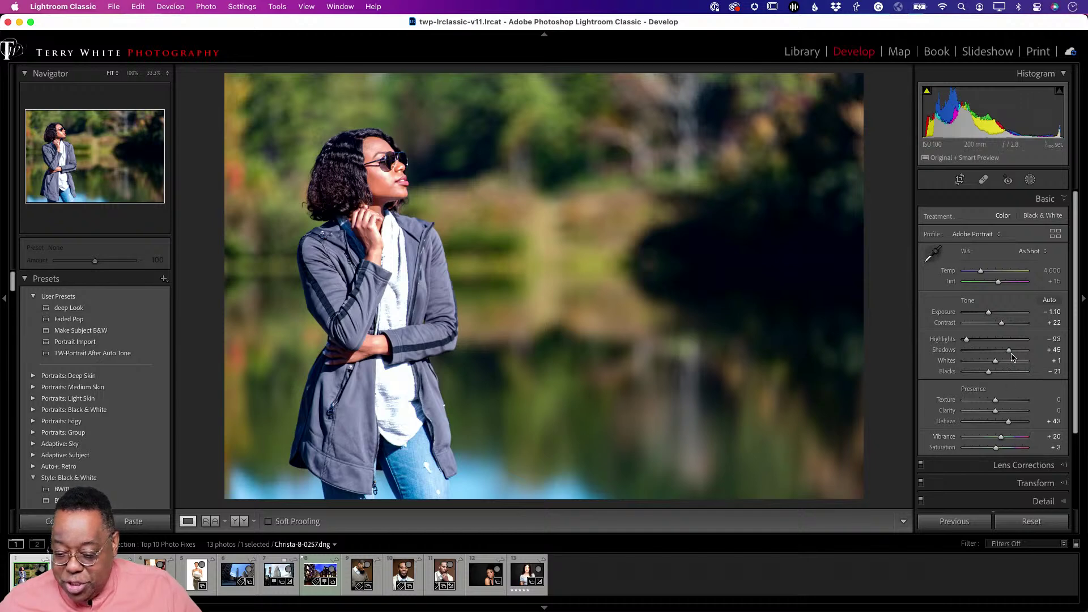
drag(1009, 350, 1003, 326)
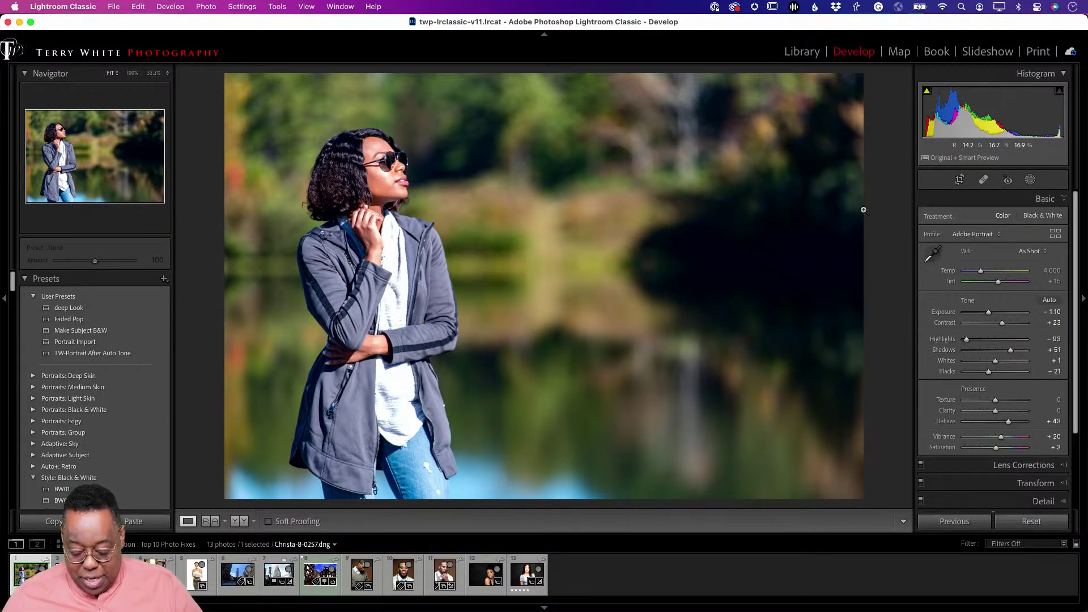
key(backslash)
key(backslash)
key(backslash)
key(backslash)
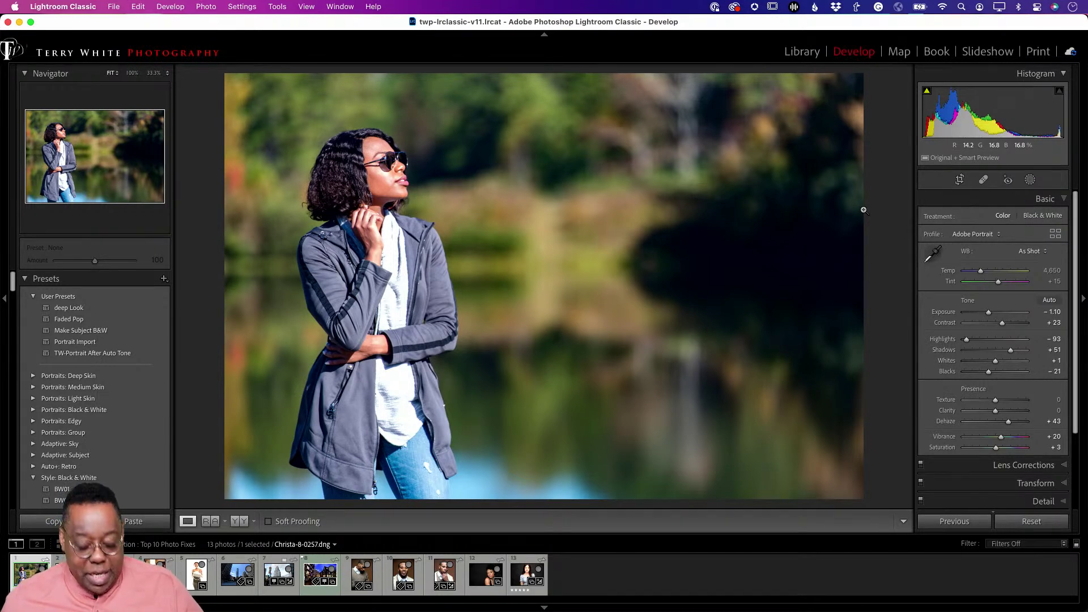
Open the beach silhouette photo _TLW2123.NEF for developing and create a Select Subject mask of the man
key(g)
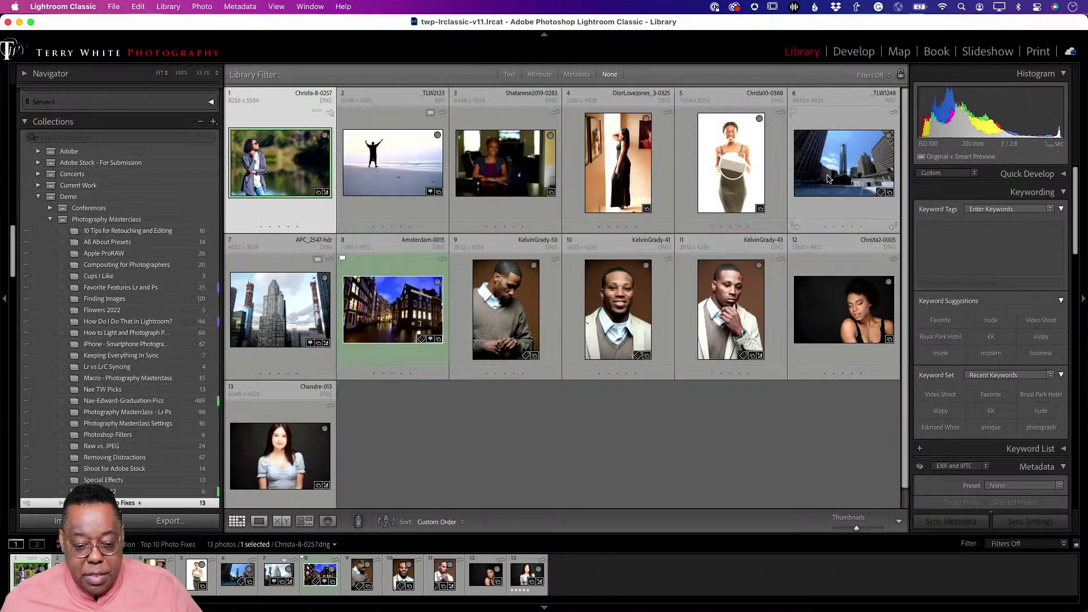
double_click(382, 152)
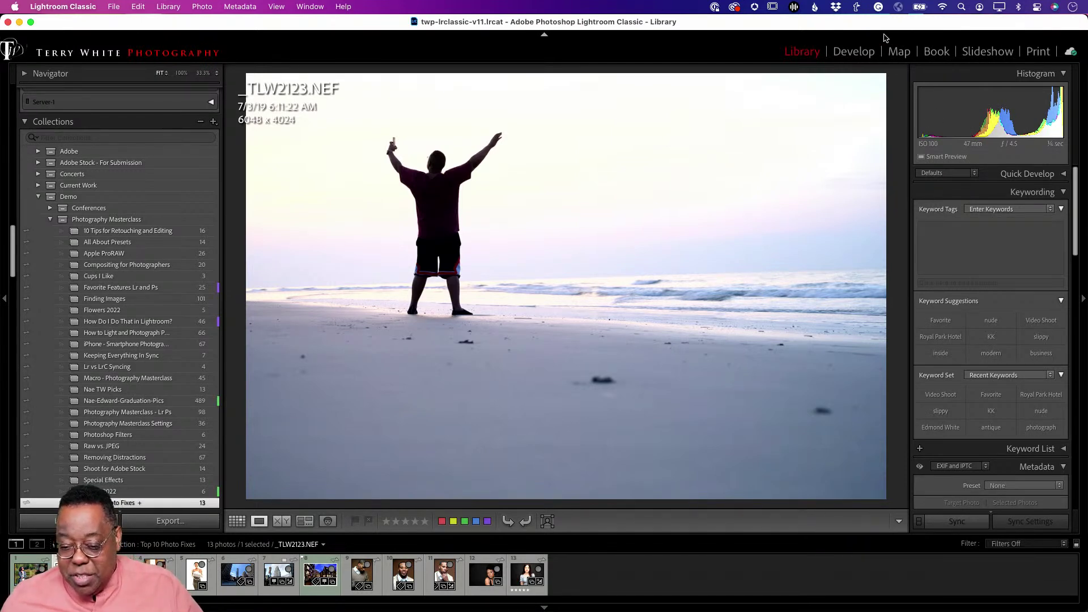
click(854, 53)
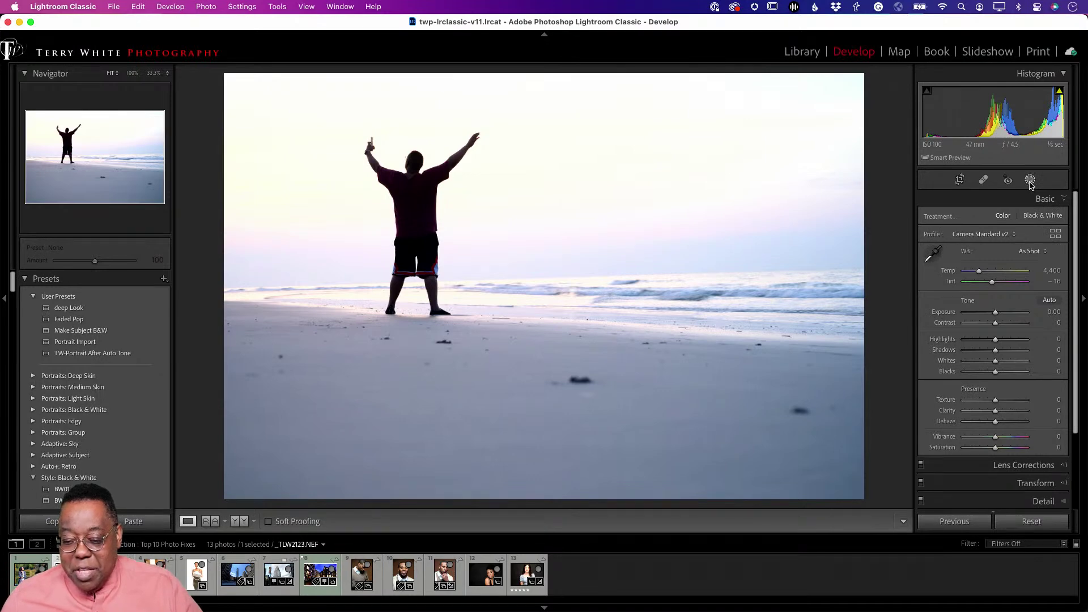
click(1030, 182)
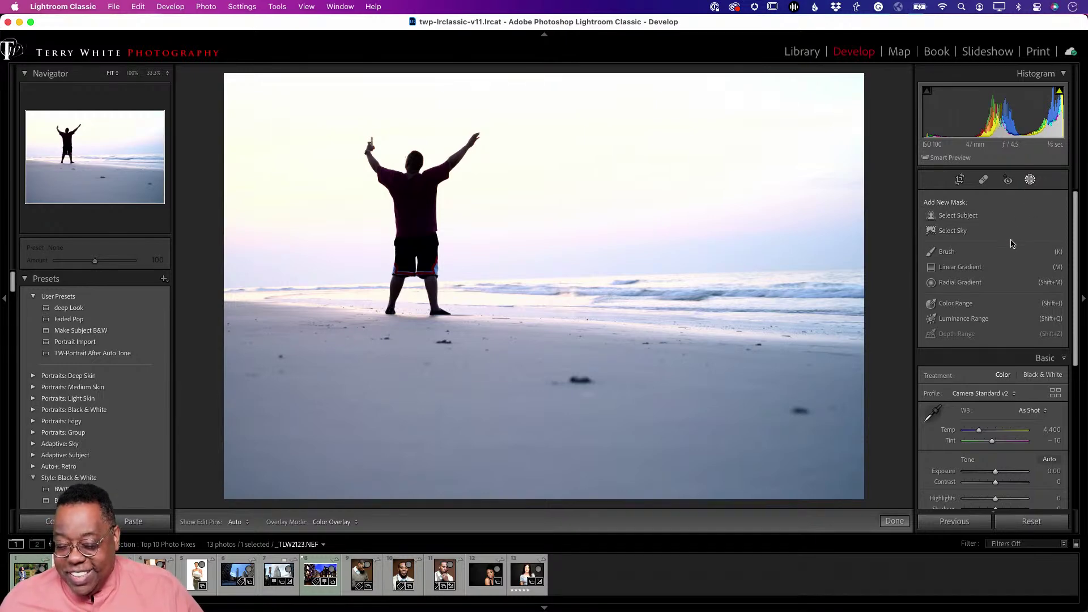
click(944, 218)
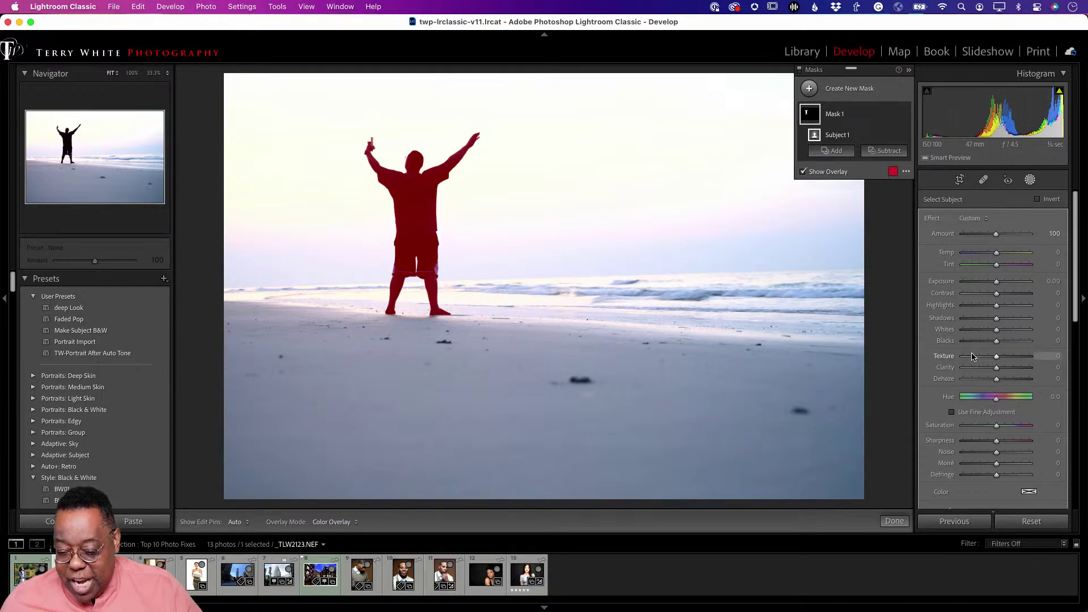
Hide the mask overlay and brighten the masked man with Shadows 60 and Contrast 19
key(o)
drag(996, 322, 1017, 320)
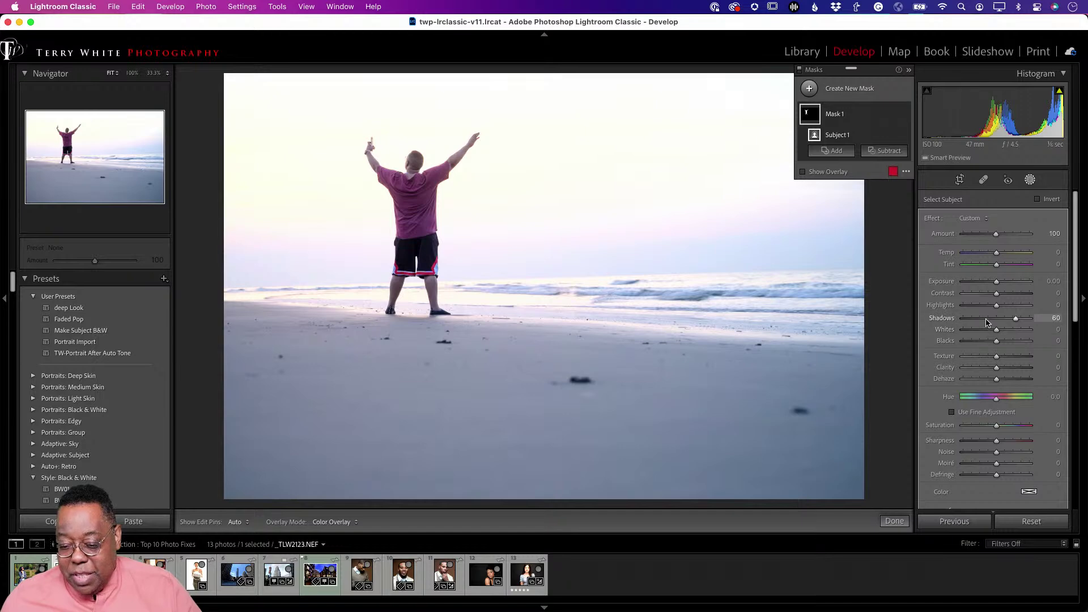
drag(996, 294, 1005, 300)
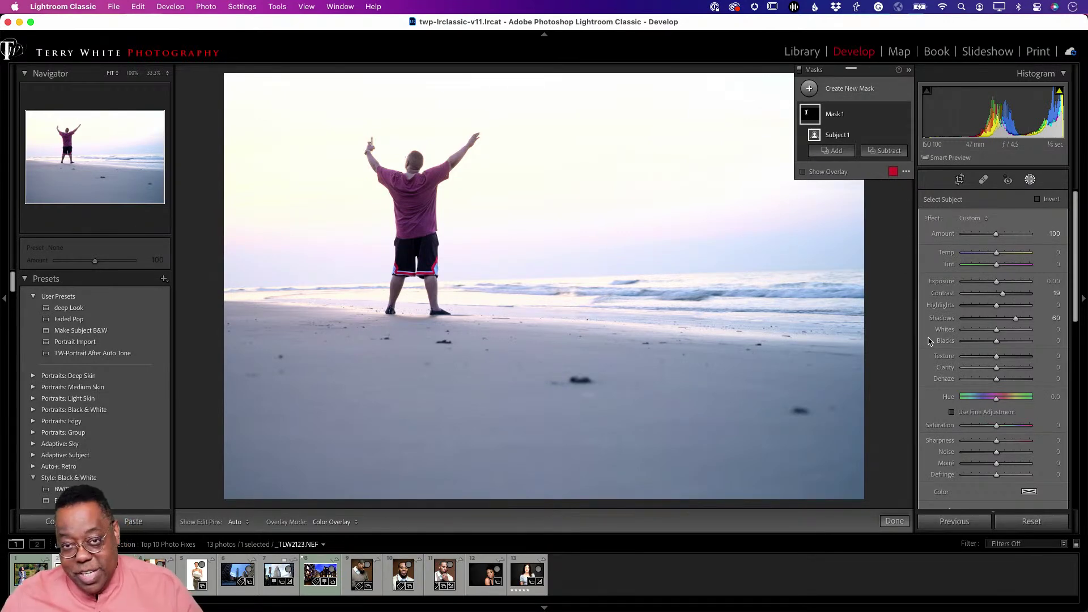
Create a second Select Subject mask and invert it to cover everything around the man
click(836, 89)
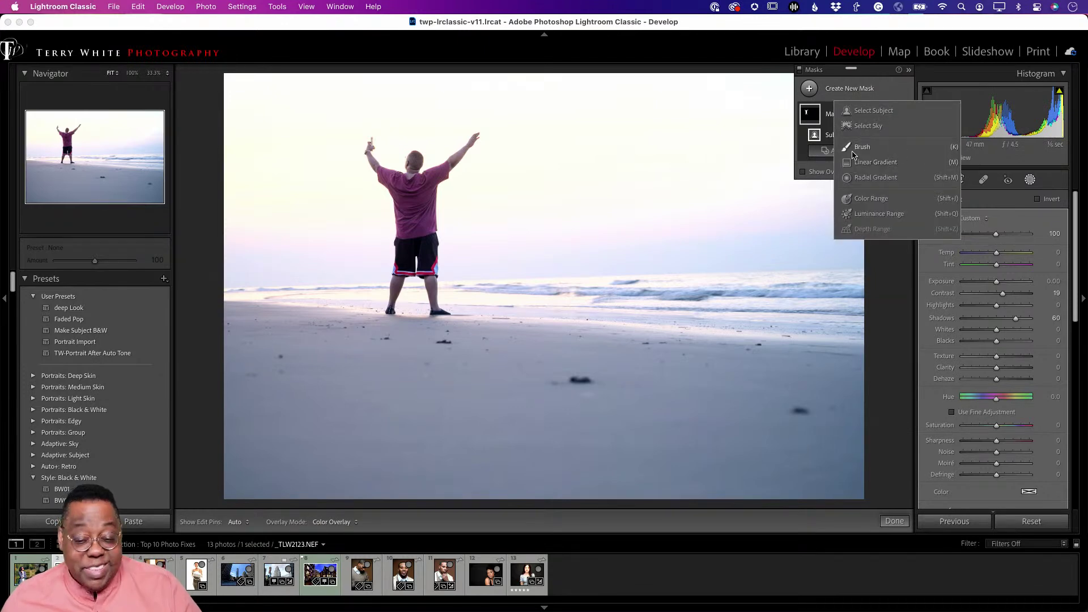
click(872, 112)
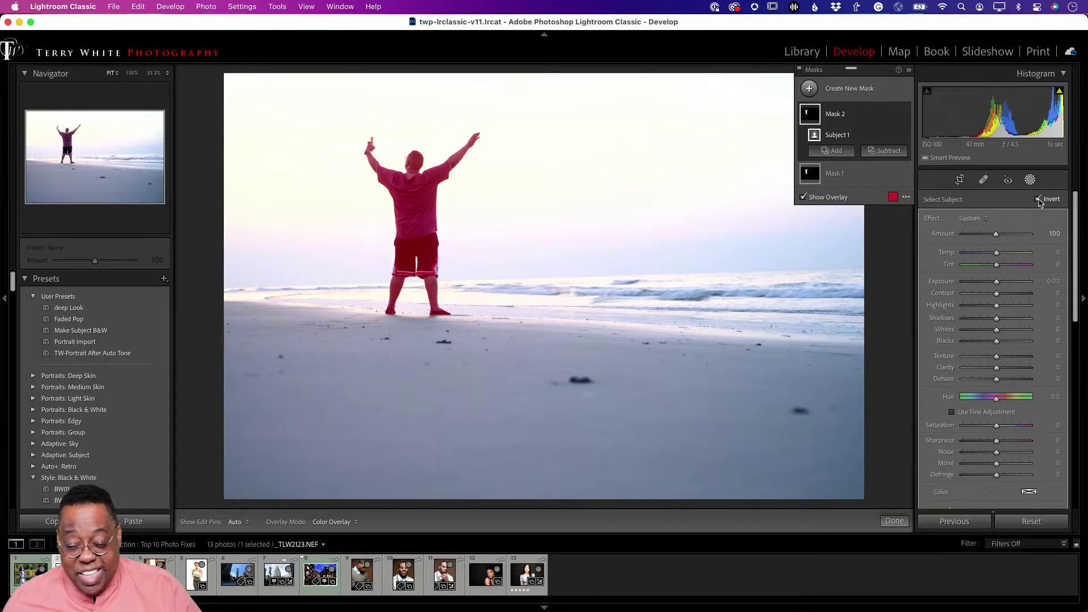
click(1038, 199)
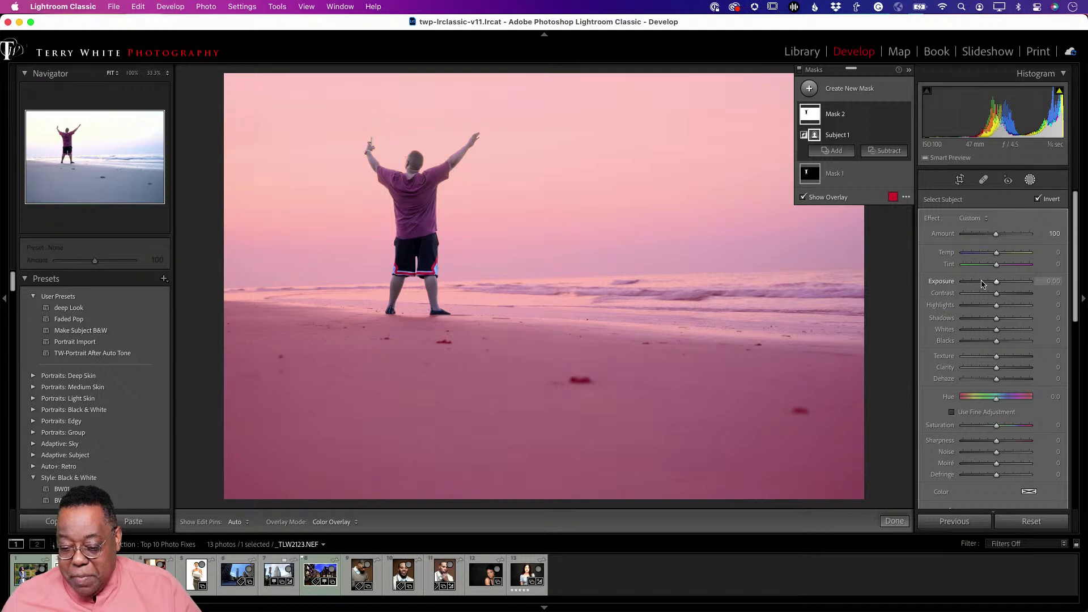
Hide the overlay and set the inverted mask's Exposure to -0.87, Dehaze to 34 and Temp to 24
mouse_move(982, 285)
mouse_down()
mouse_move(1000, 285)
mouse_move(988, 285)
mouse_up()
key(o)
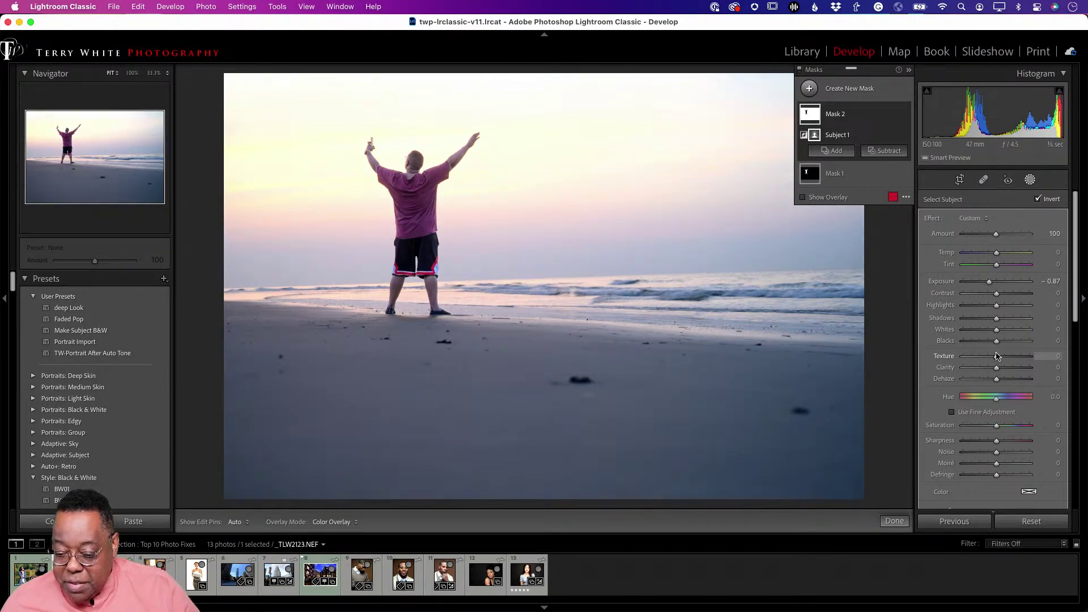
drag(996, 379, 1008, 383)
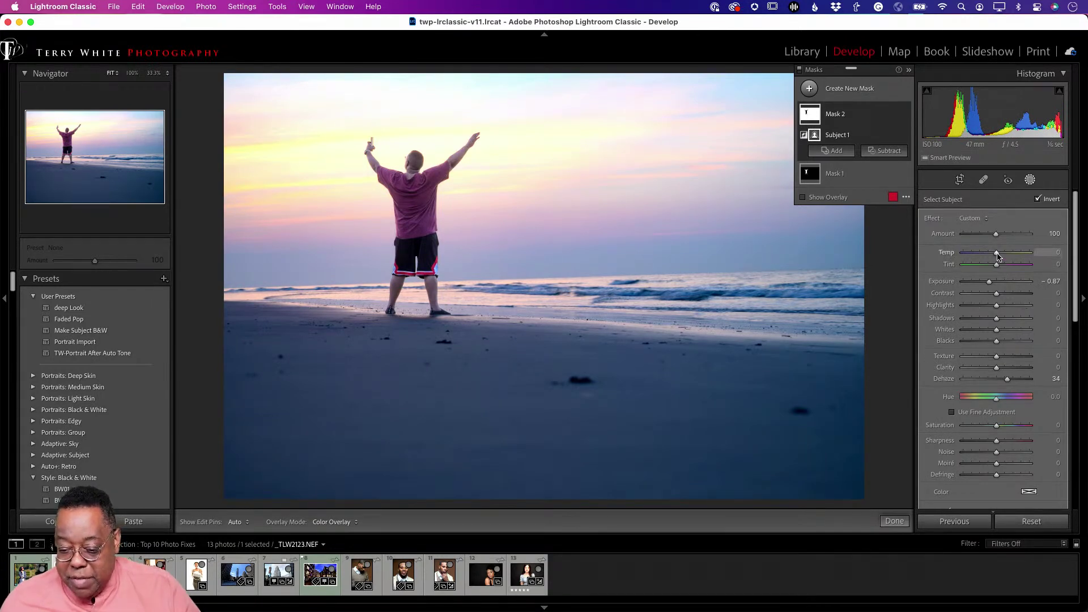
drag(996, 255, 1005, 256)
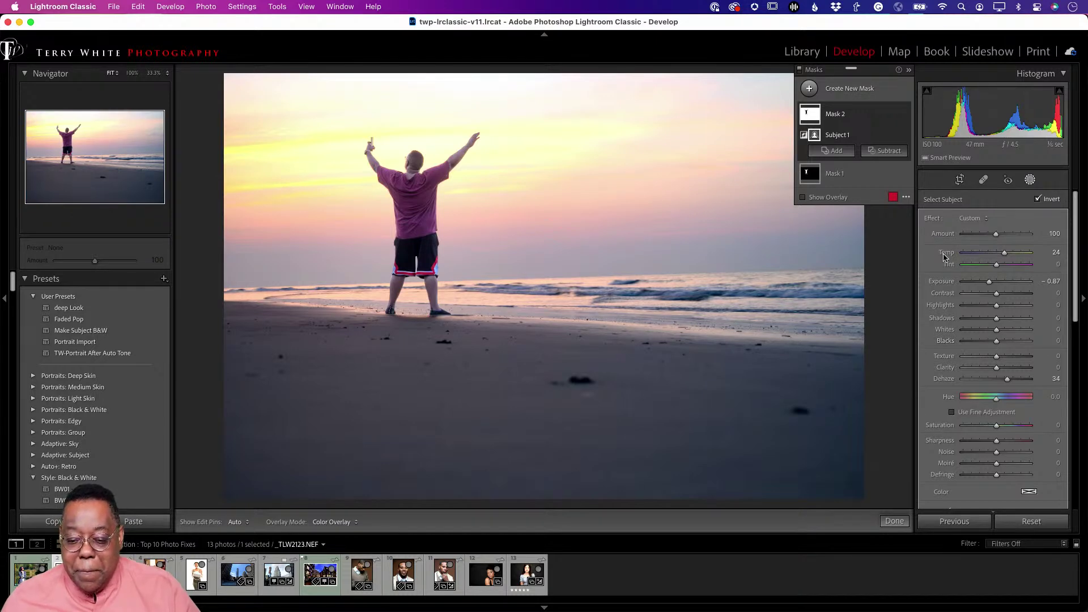
Rename the inverted mask as "background"
double_click(835, 115)
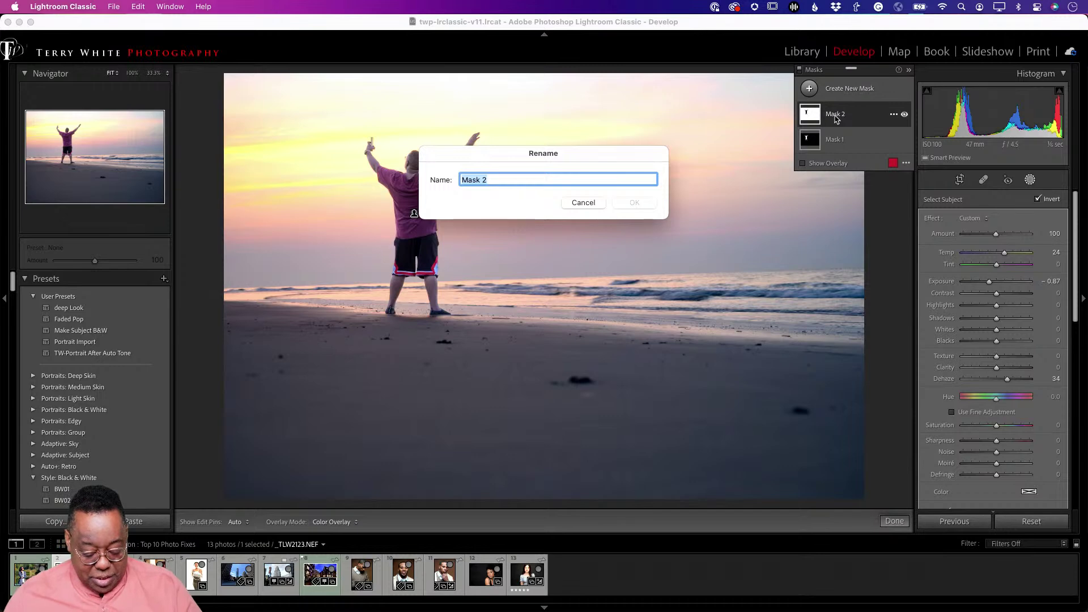
text(backgroun)
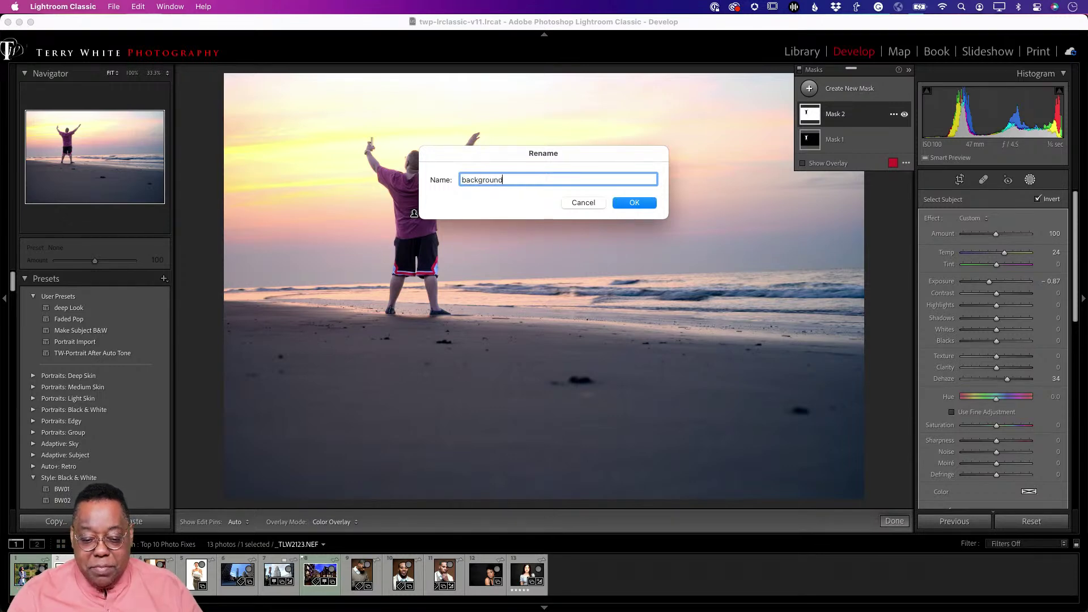
text(d)
key(Return)
Rename the man's mask, Mask 1, as "TW" and keep it selected
click(833, 141)
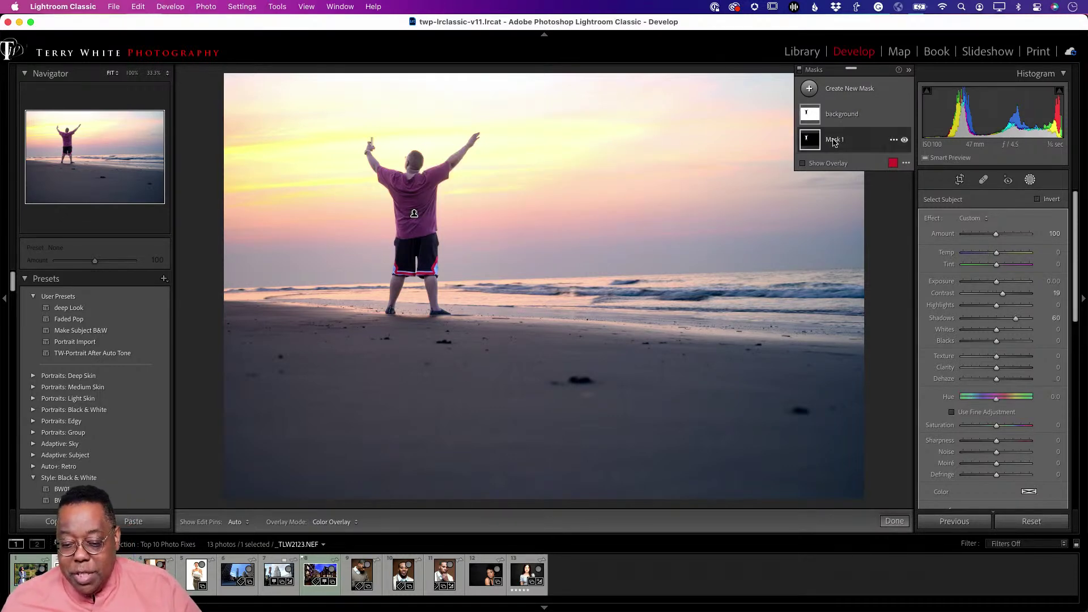
double_click(834, 140)
text(TW)
key(Return)
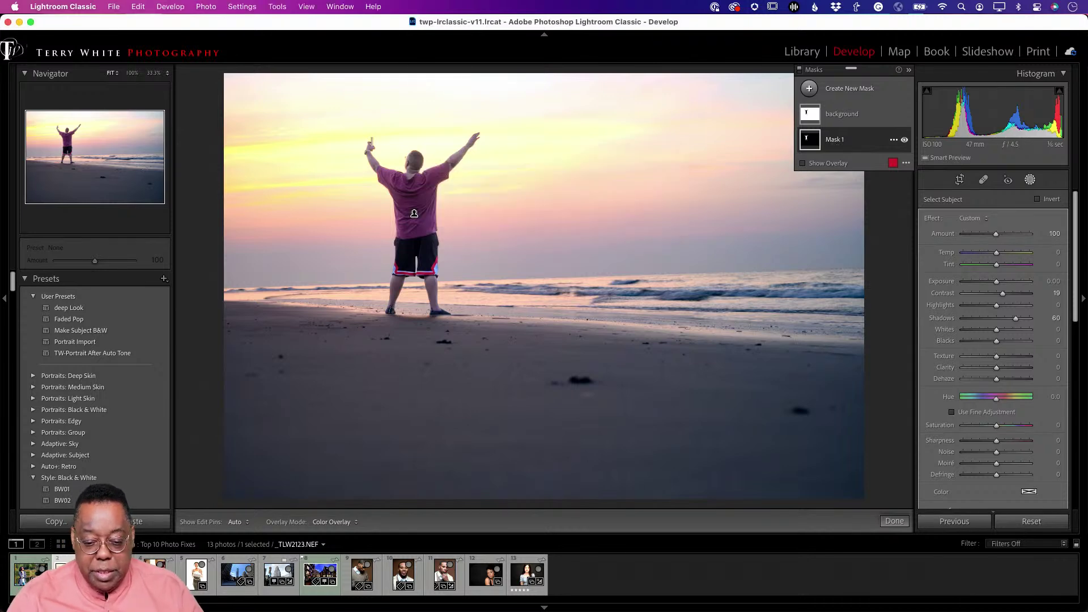
click(858, 146)
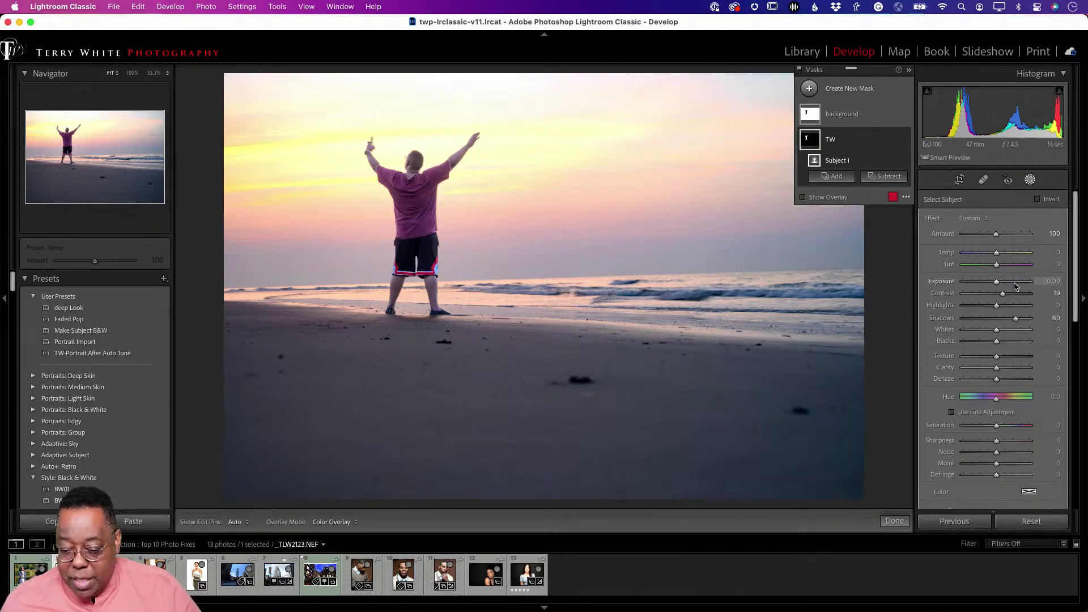
Set the TW mask's Exposure to -0.44
click(996, 284)
drag(997, 286, 992, 287)
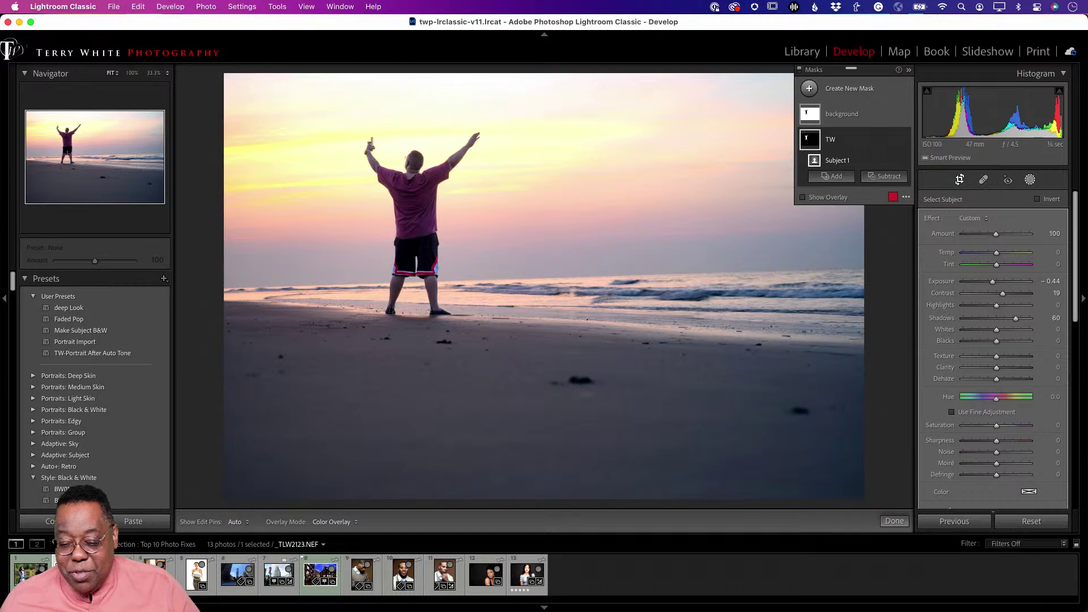
Straighten the beach photo along the sea horizon to an angle of about 1.50 and apply the crop
click(961, 180)
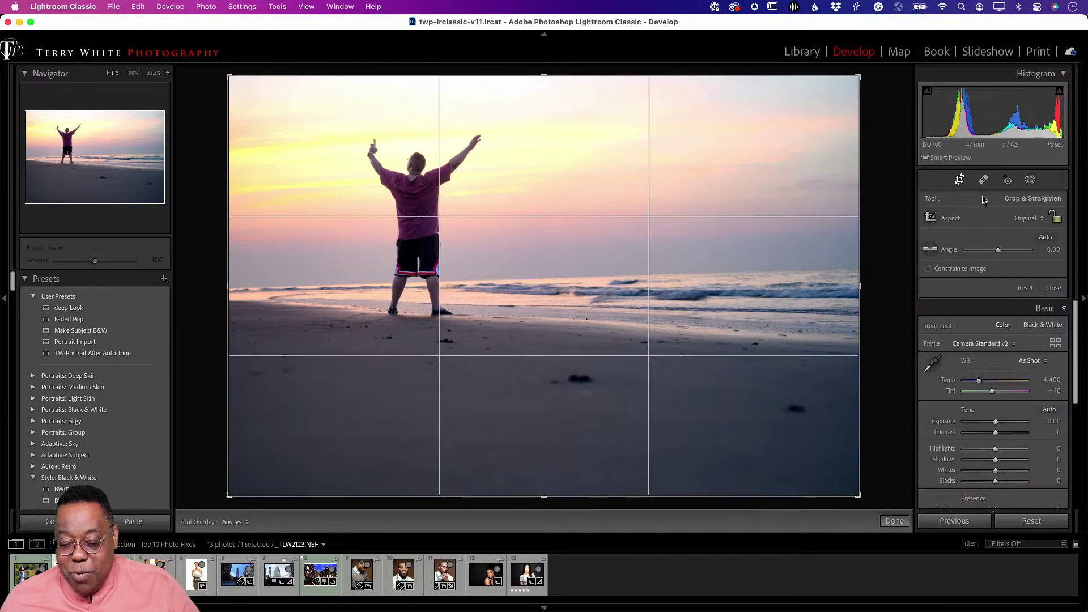
click(930, 255)
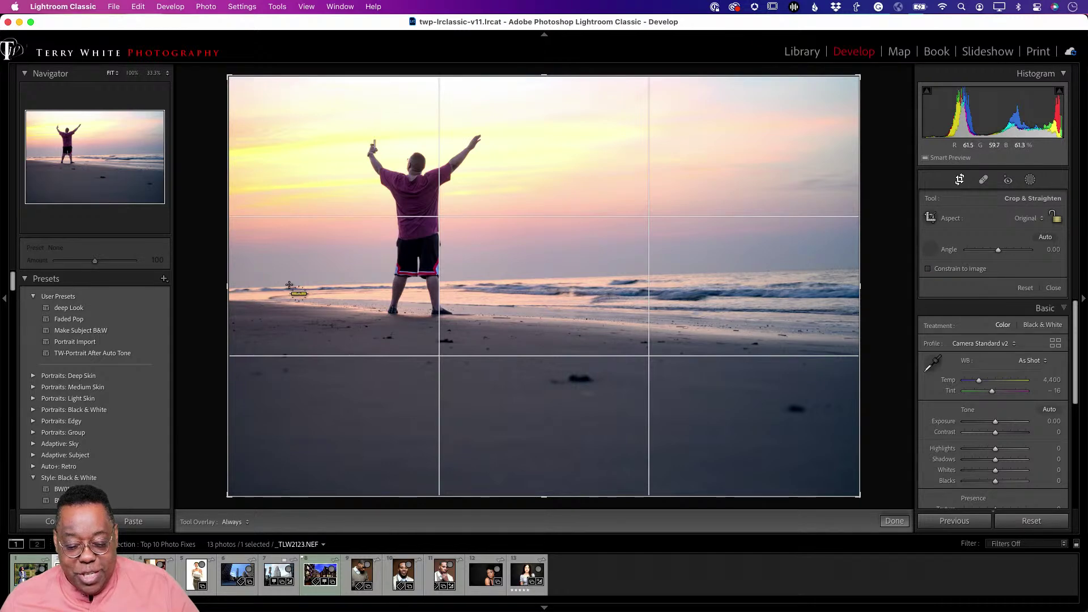
drag(289, 285, 766, 272)
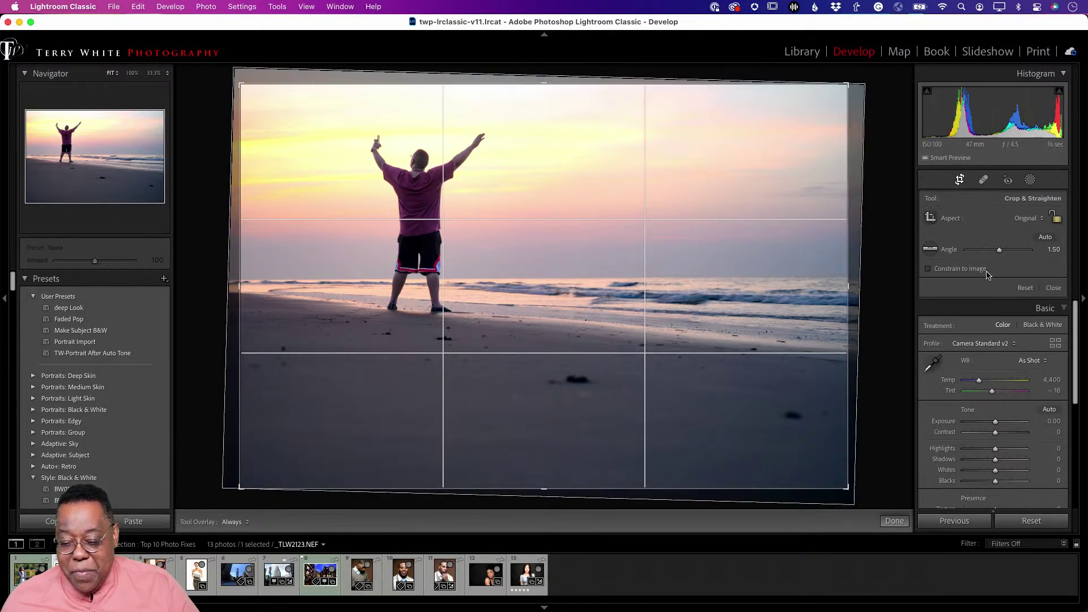
click(961, 181)
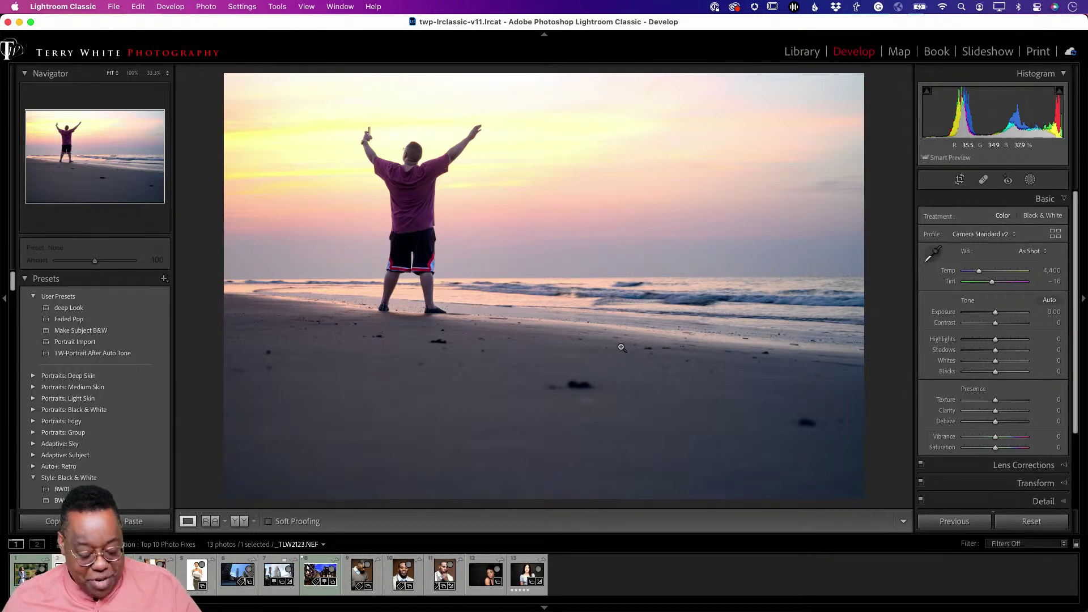
Open the photo of the woman in the long black dress from the collection in the Develop module
key(g)
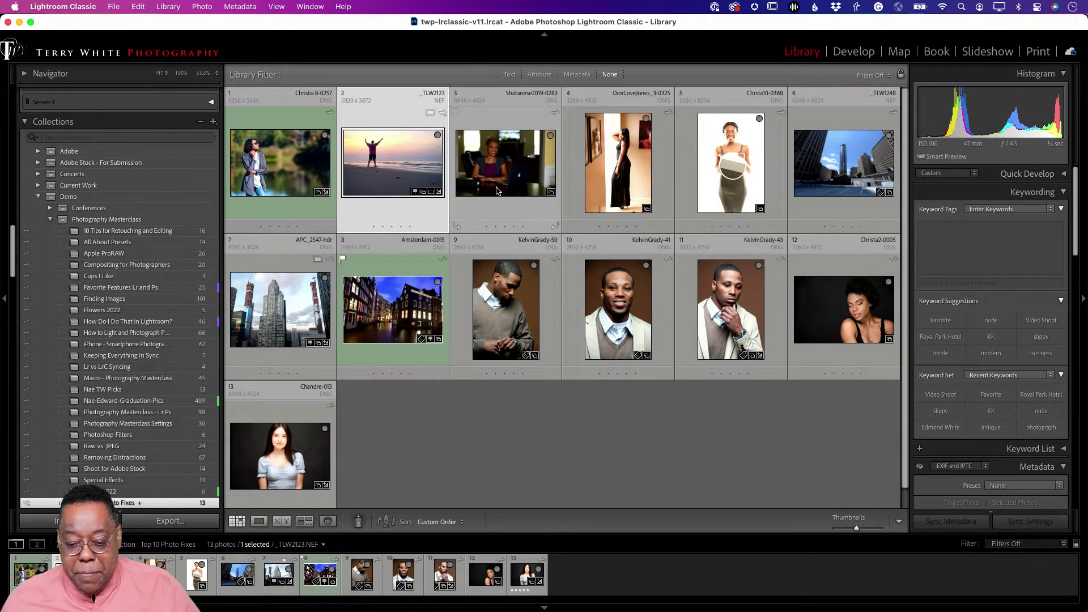
double_click(621, 173)
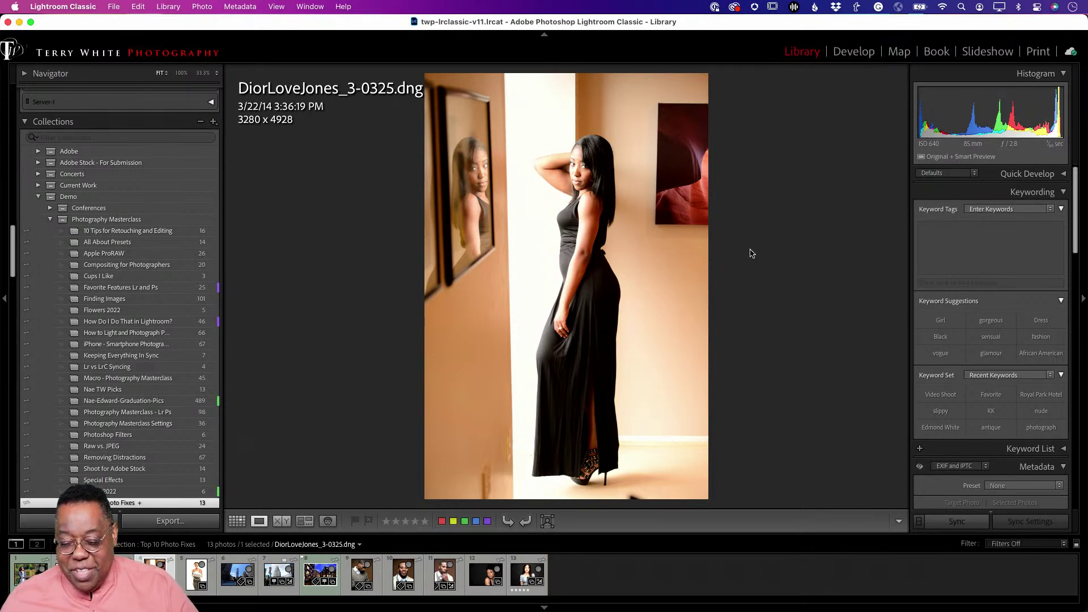
click(844, 52)
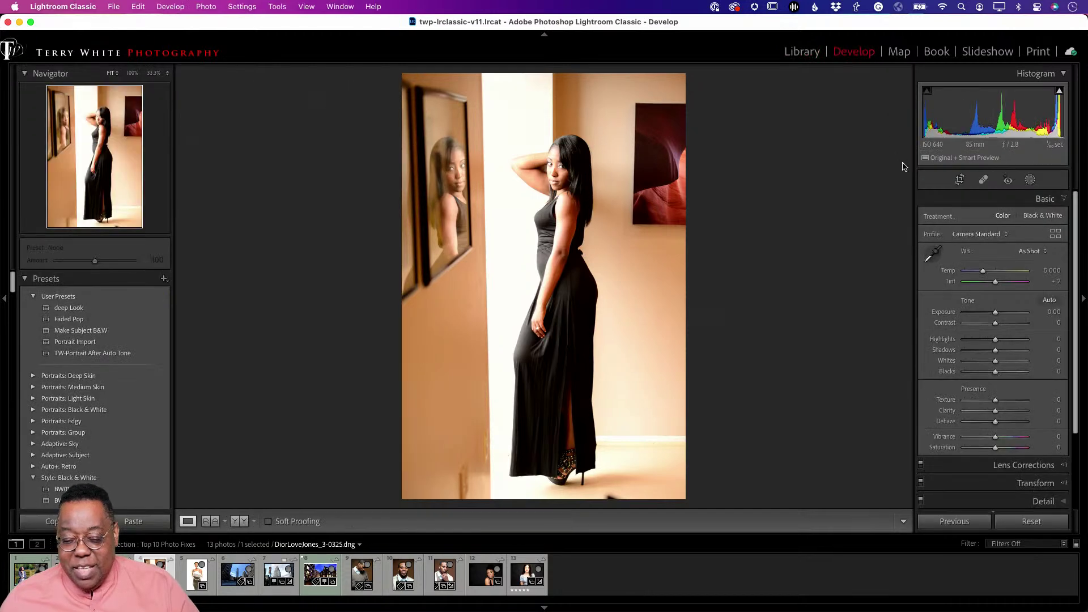
Sample the white baseboard for the white balance and set Temp to 4,543
click(929, 262)
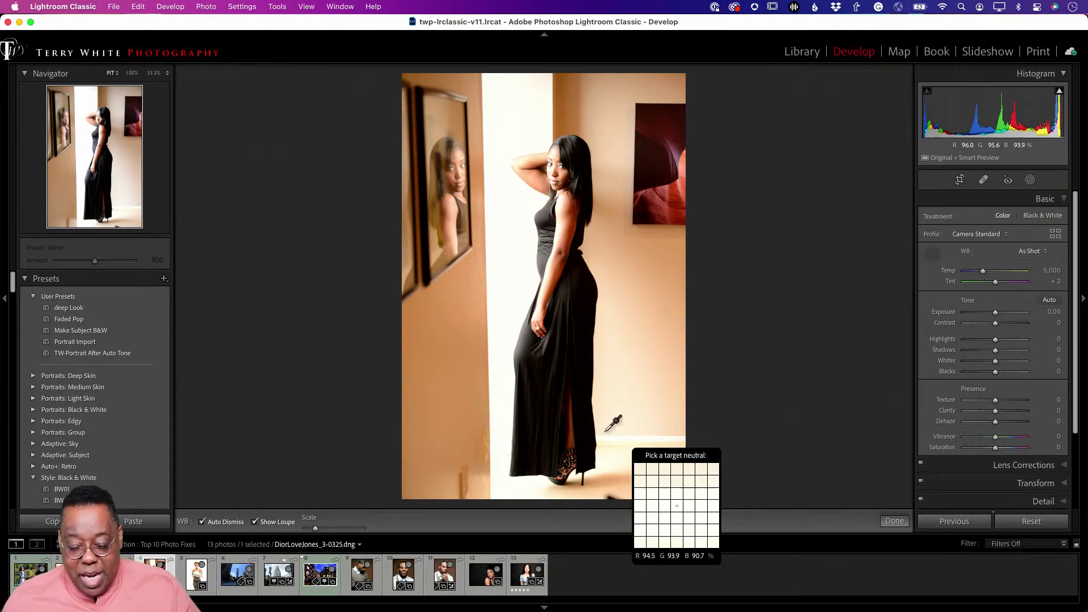
click(666, 438)
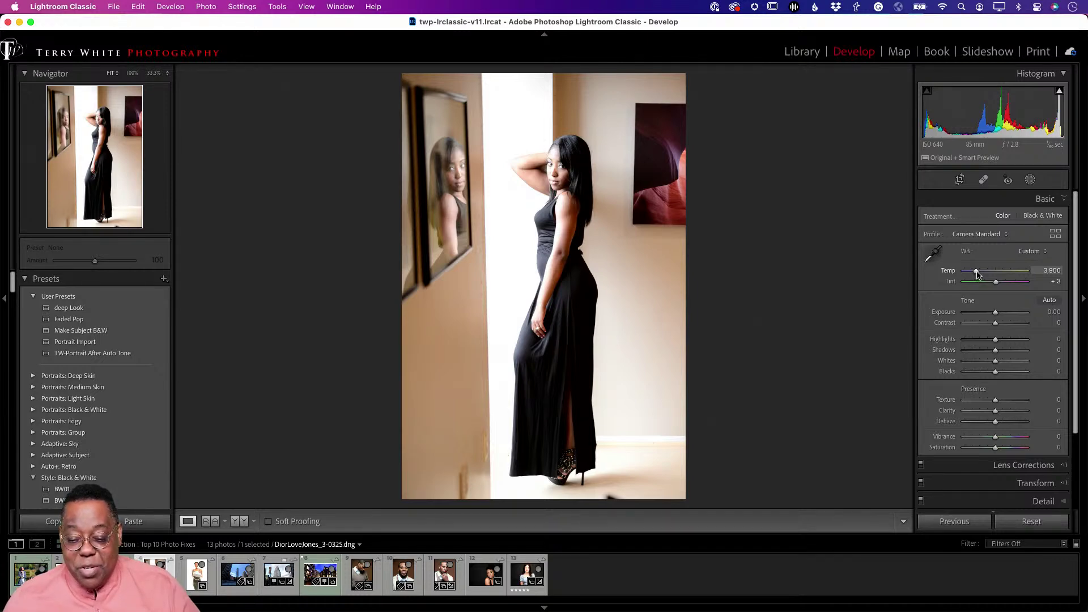
drag(977, 274, 982, 274)
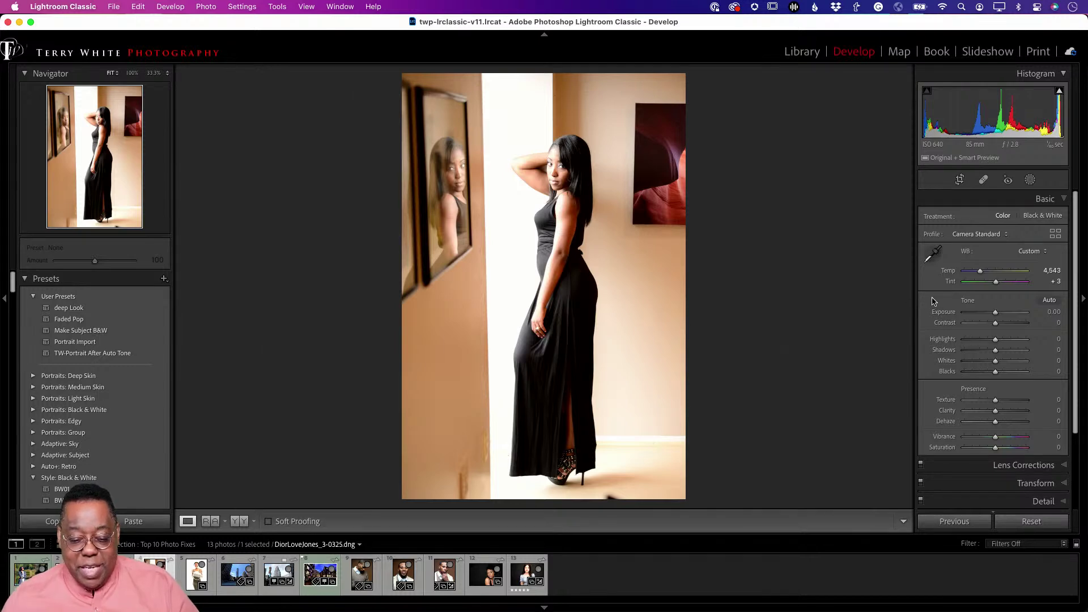
Try to straighten the black-dress photo along the doorway's vertical edge, and undo the crop angle
click(959, 179)
click(929, 250)
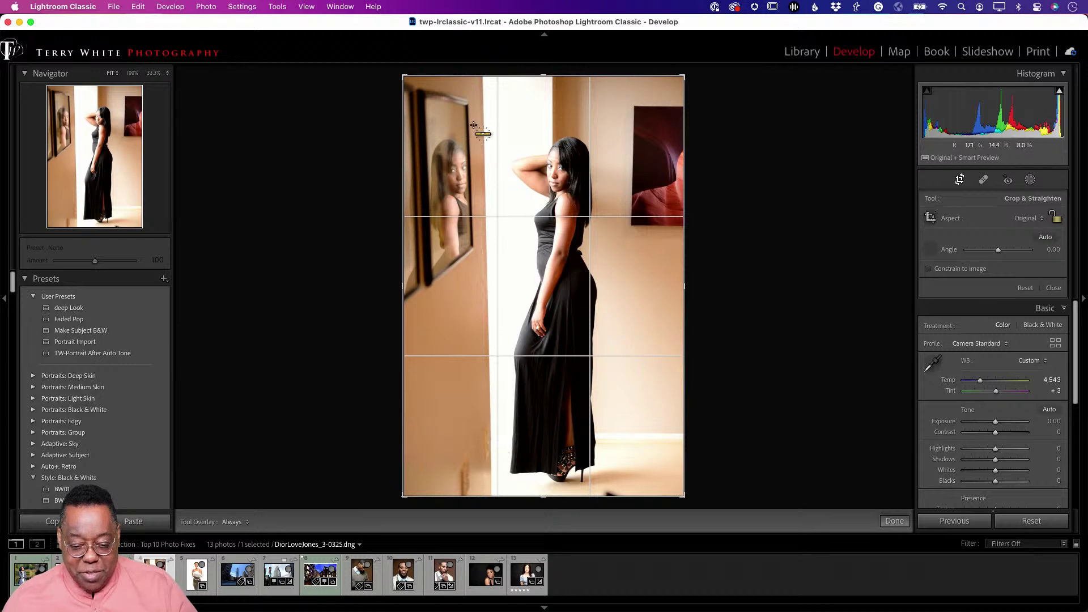
drag(483, 126, 482, 124)
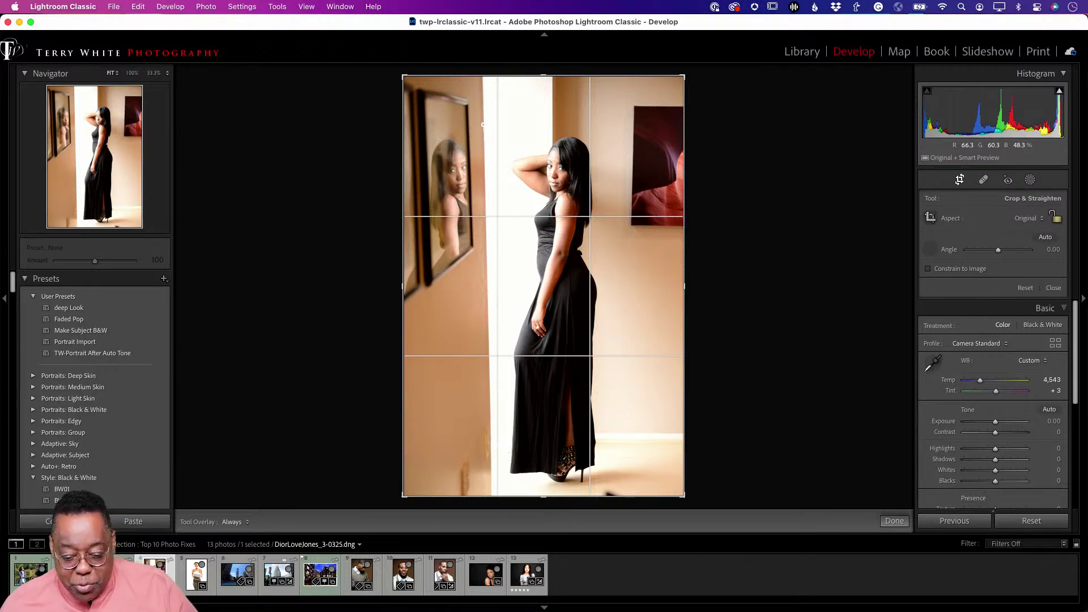
drag(514, 467, 490, 457)
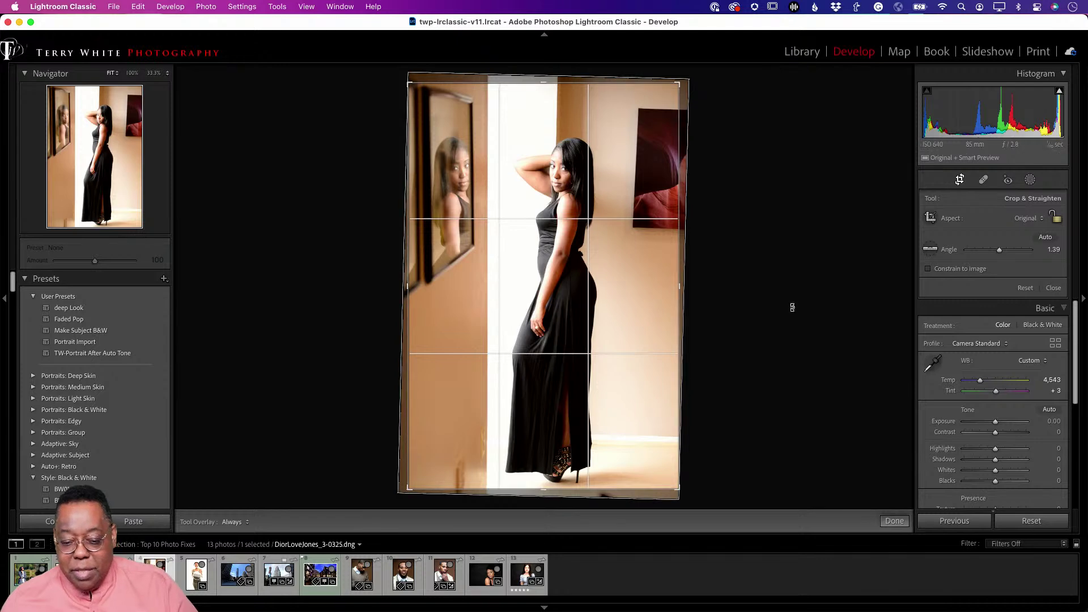
click(959, 180)
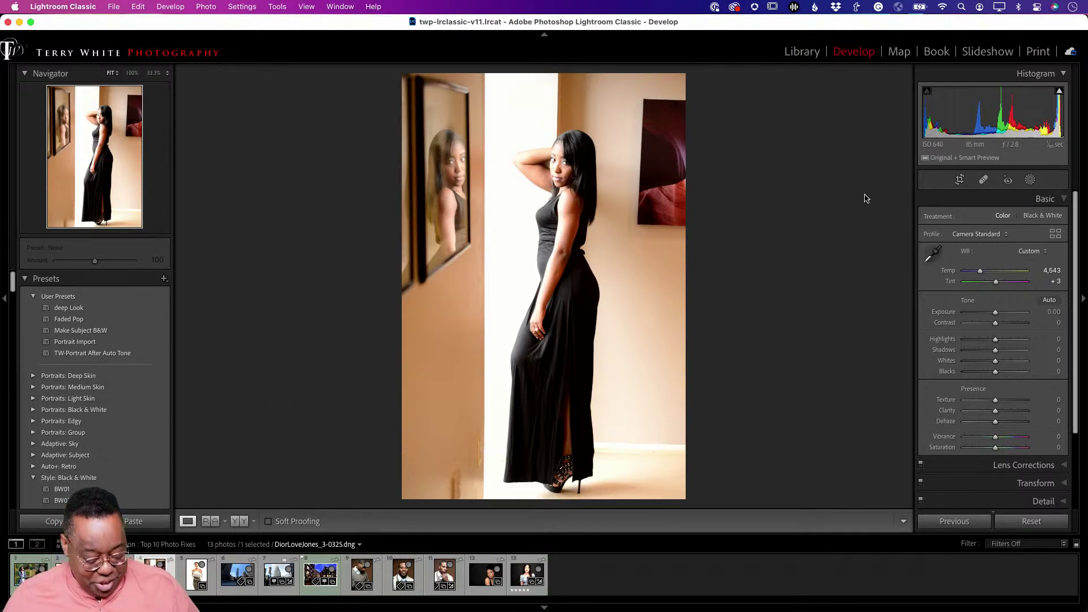
key(super+z)
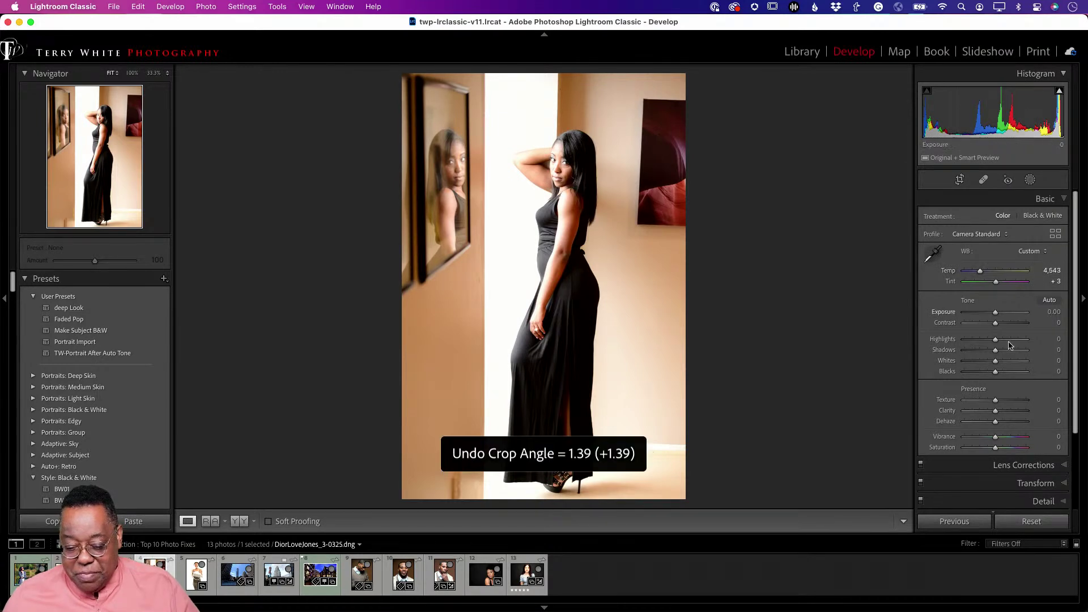
Correct the perspective with Guided Upright, placing one vertical guide on the doorway edge and another on the red wall picture's edge
click(1026, 486)
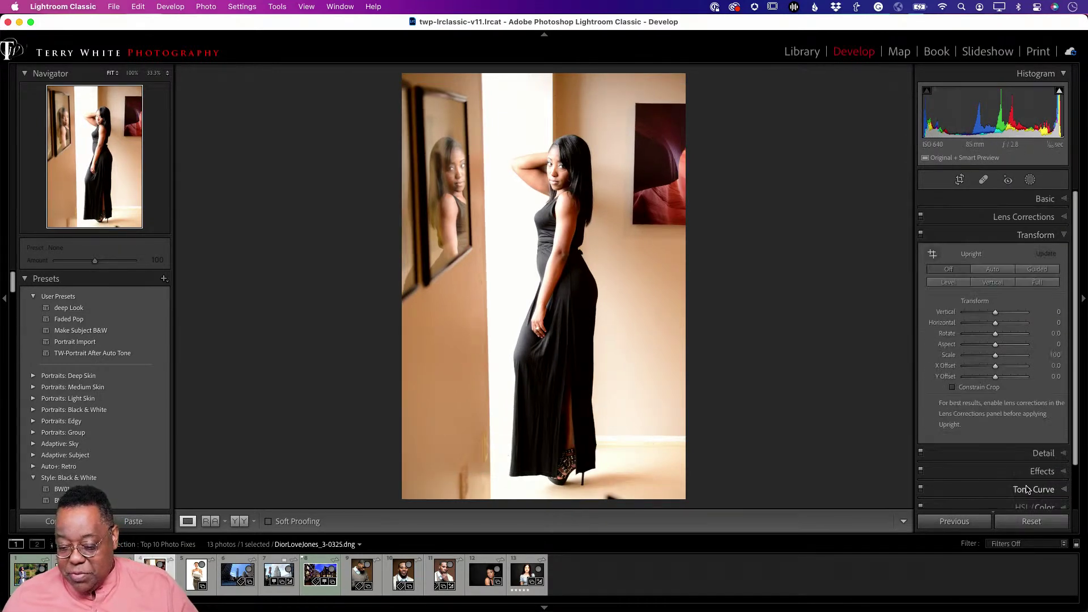
click(1032, 271)
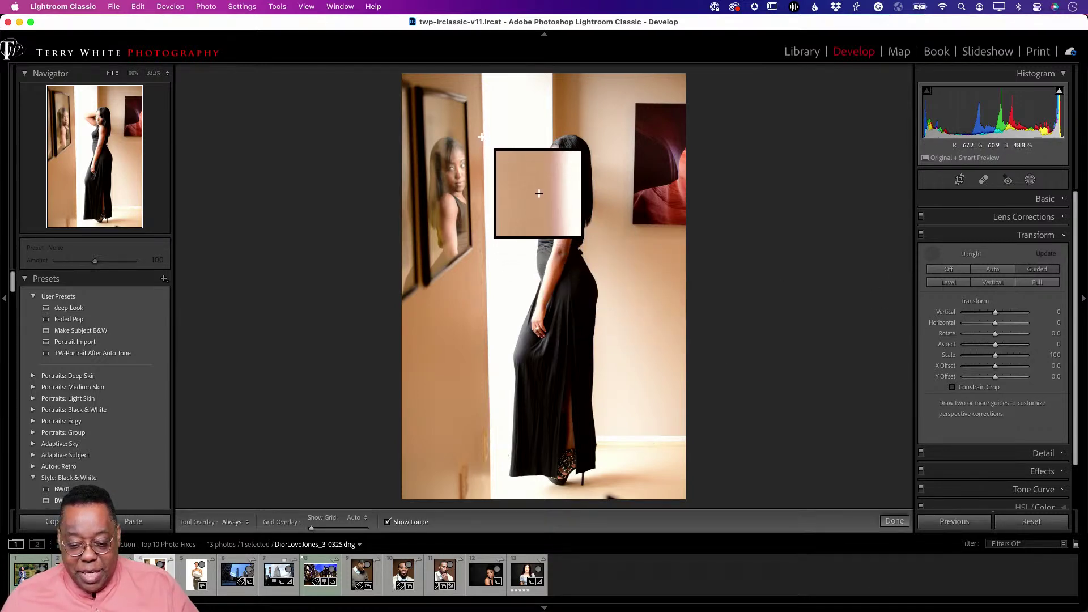
drag(481, 137, 490, 418)
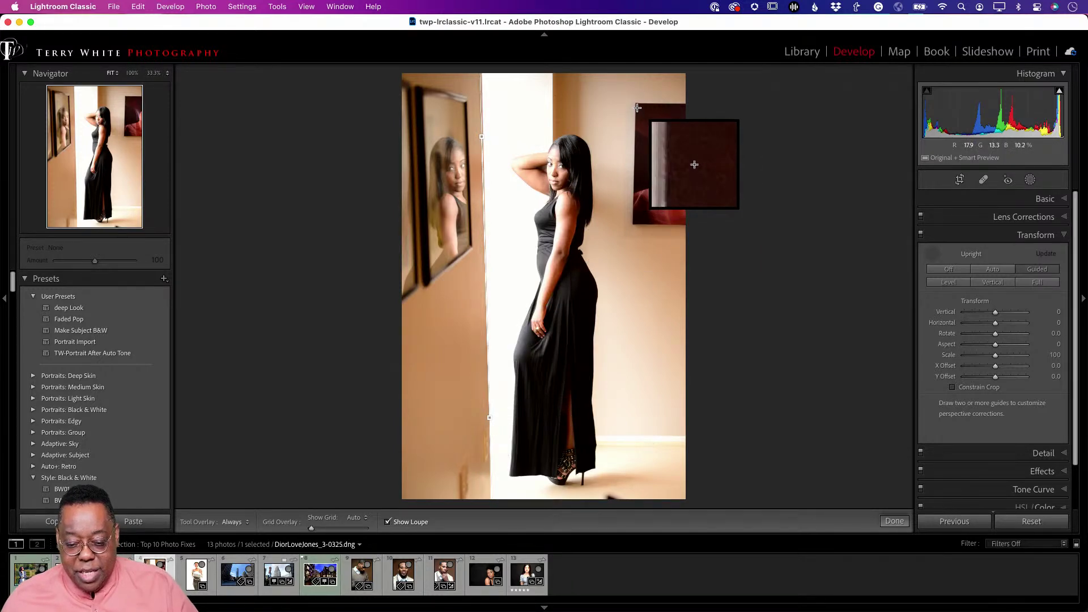
drag(633, 107, 630, 221)
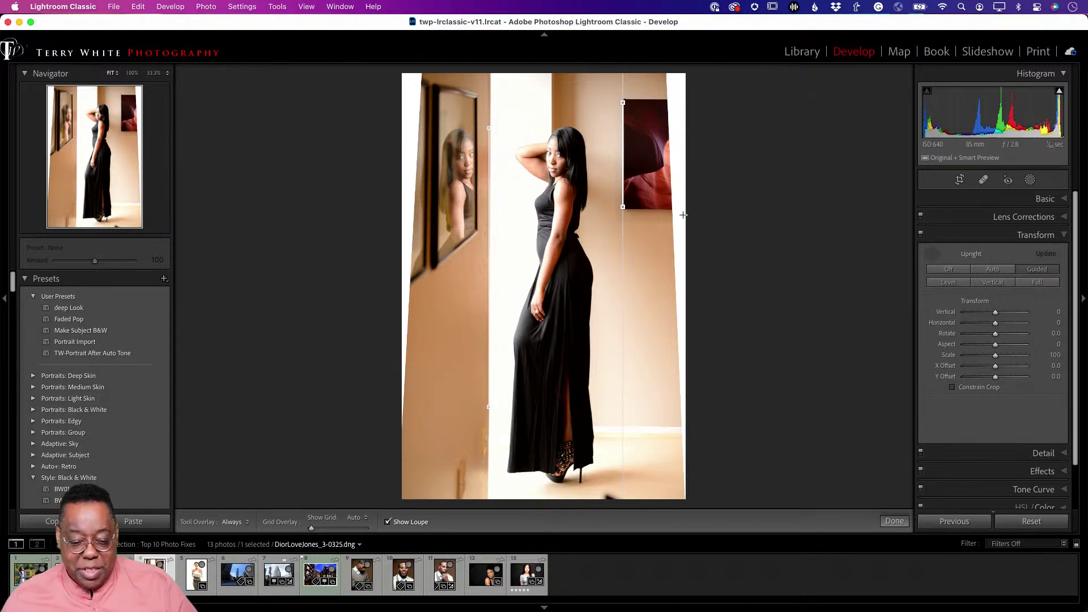
Set the Transform Scale of the black-dress photo to 102
click(995, 325)
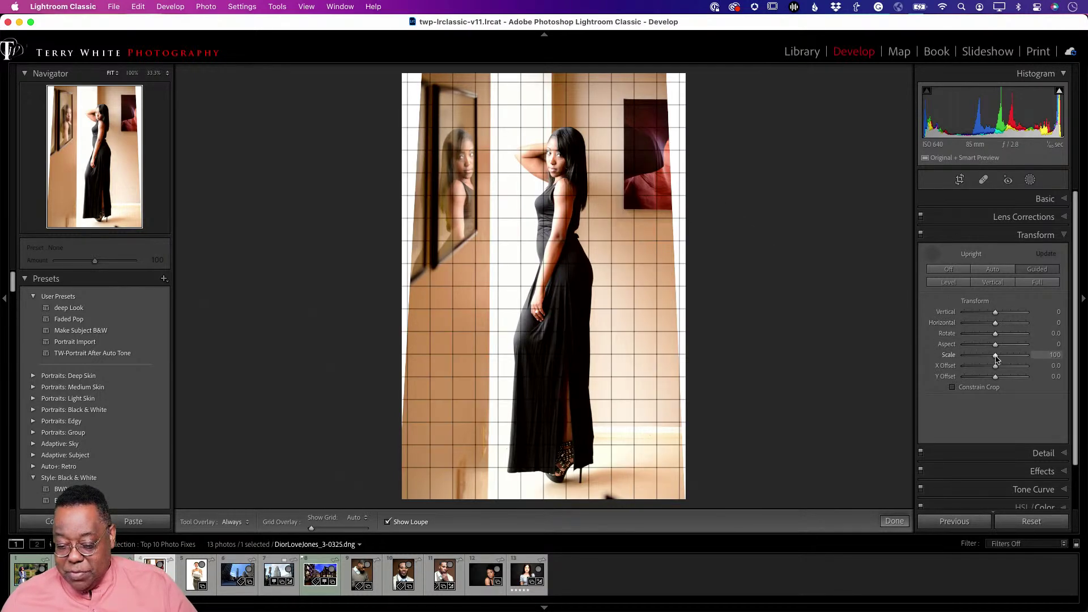
click(994, 344)
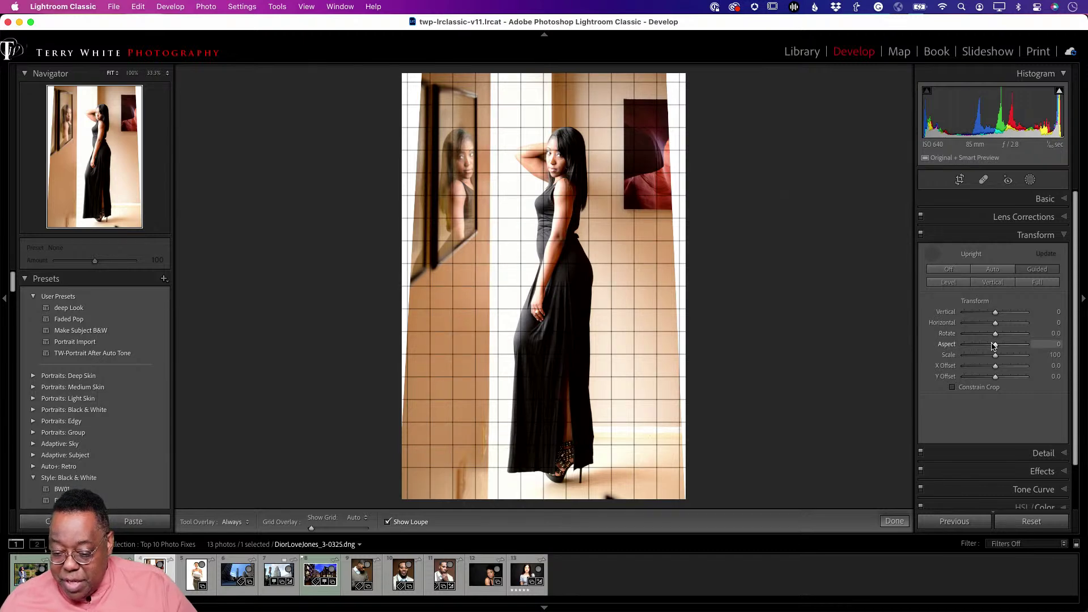
mouse_move(996, 358)
mouse_down()
mouse_move(1006, 358)
mouse_move(996, 360)
mouse_up()
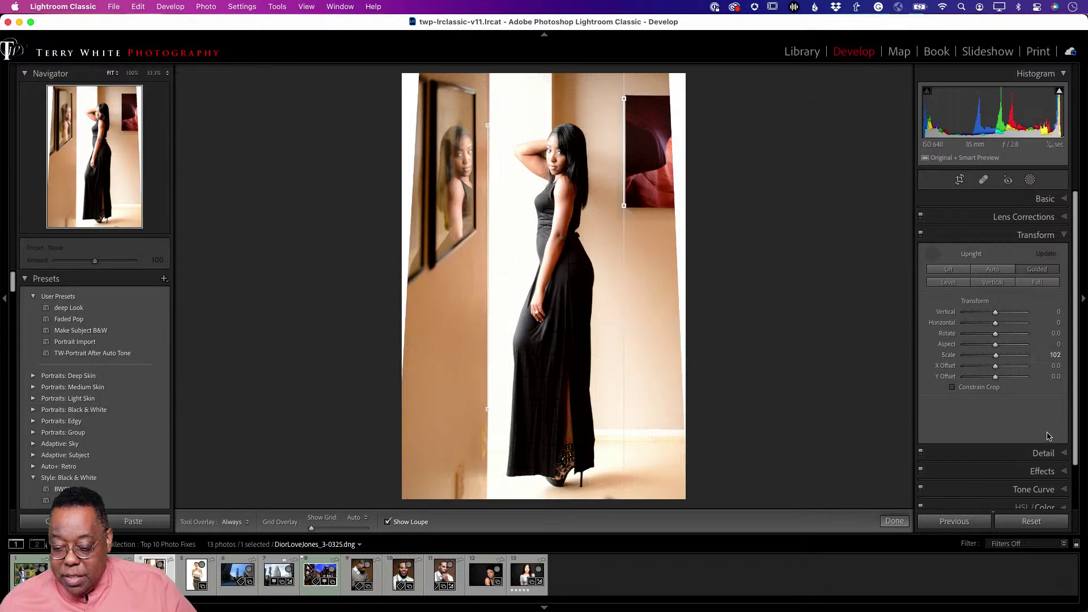
Crop both sides of the black-dress photo inward to remove the white wedges, and apply the crop
click(959, 180)
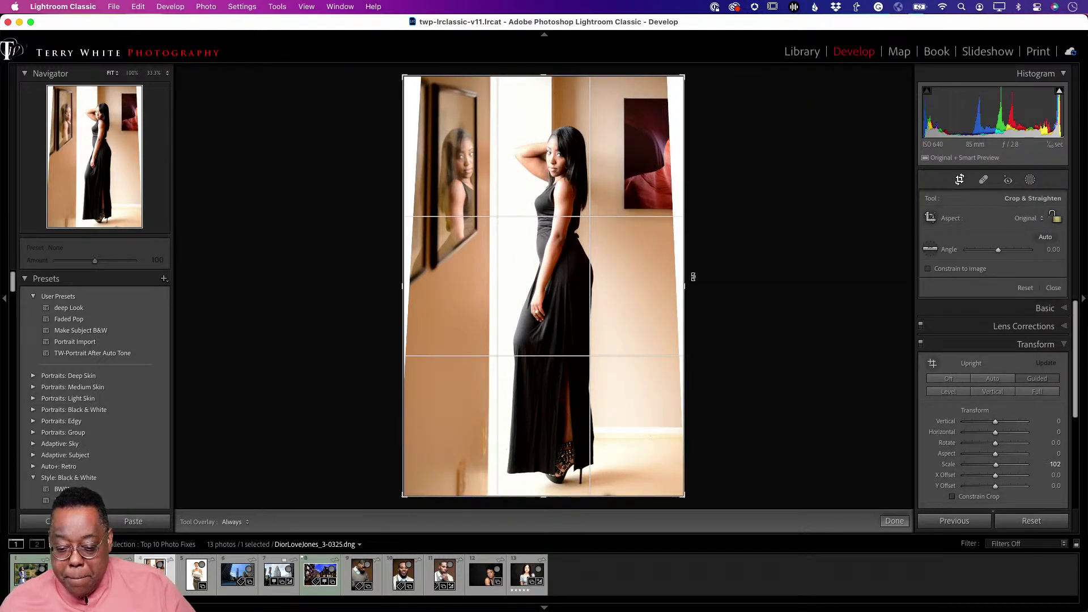
drag(686, 286, 676, 286)
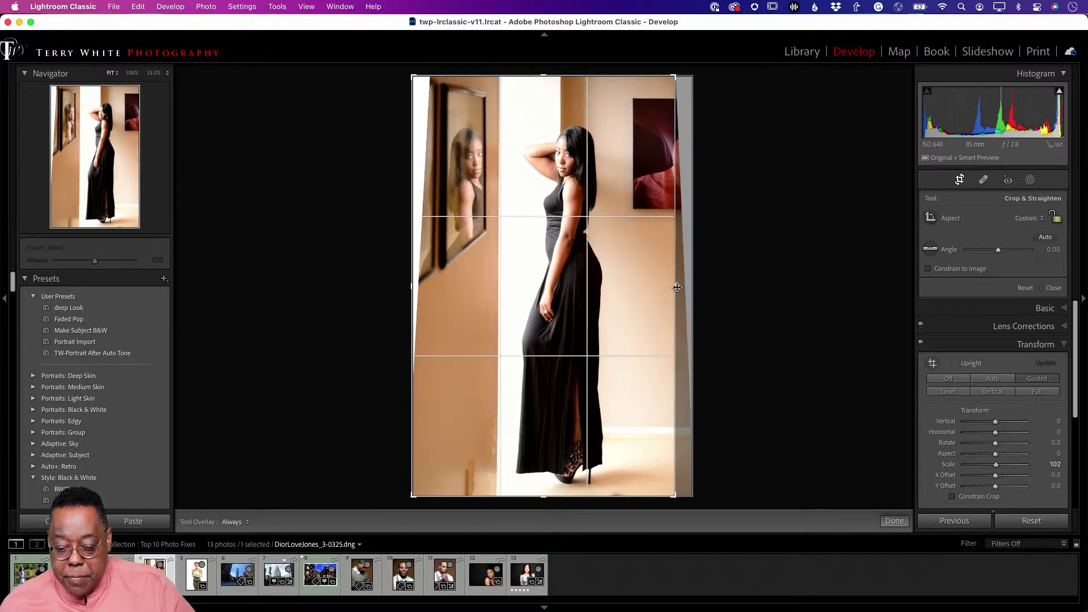
drag(411, 287, 436, 287)
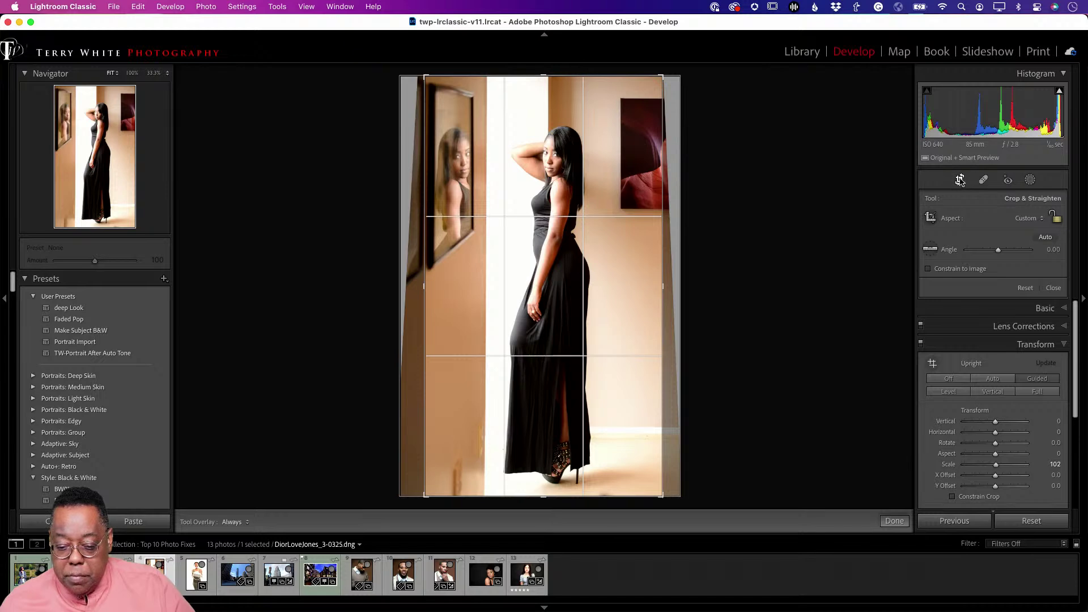
key(Return)
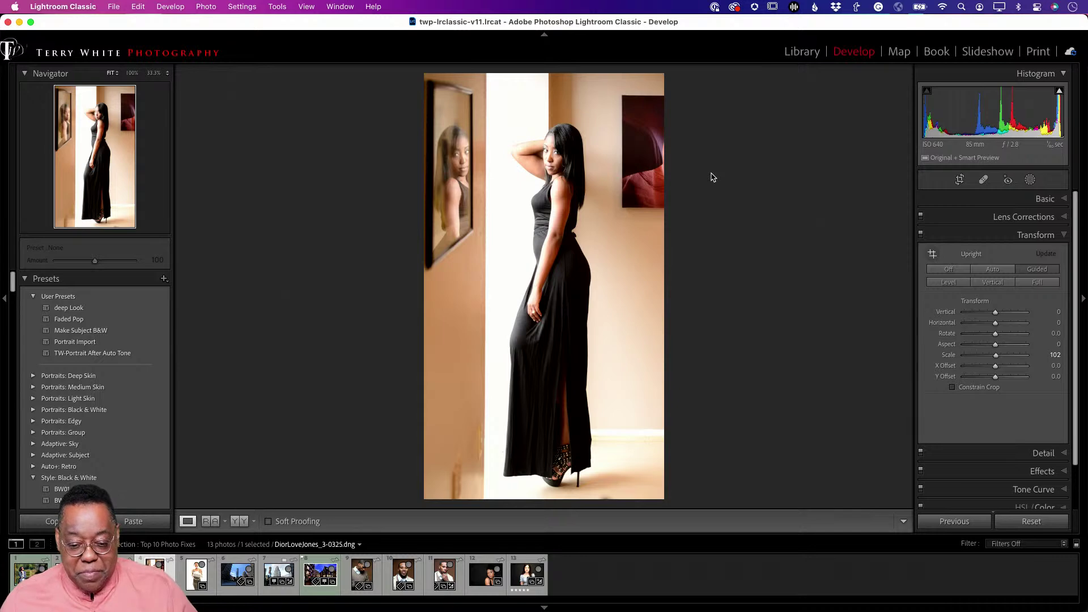
Open the photo of the woman holding the round gray card in the Develop module and show its Basic settings
key(g)
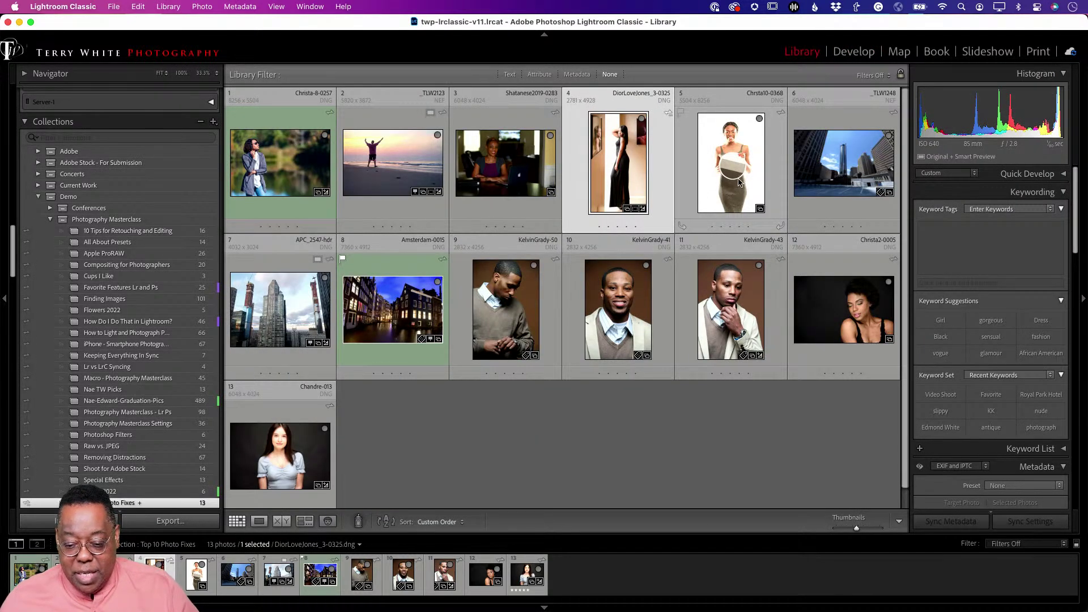
double_click(738, 182)
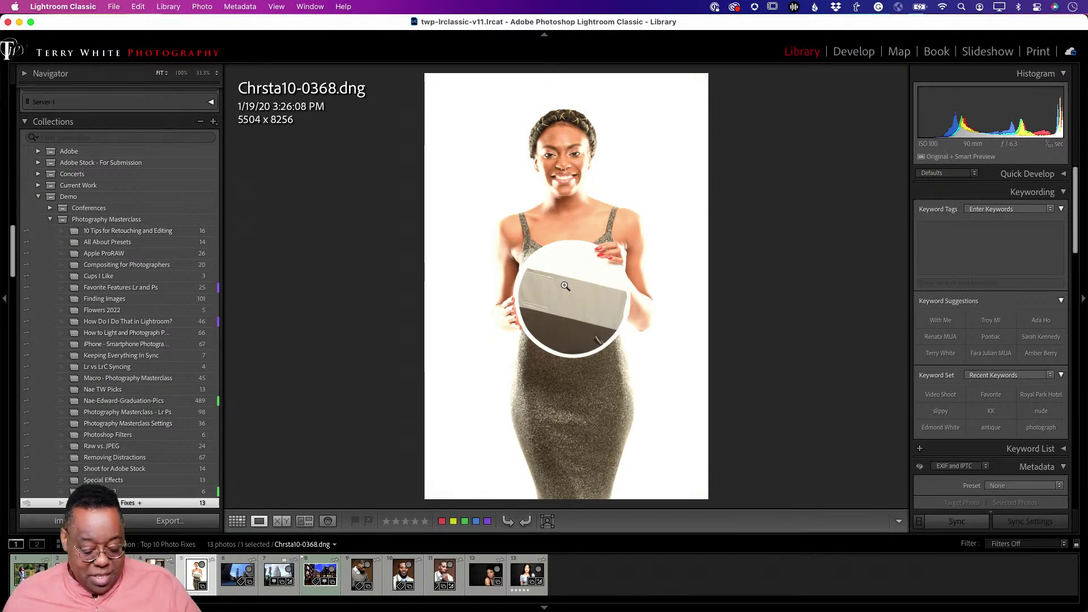
key(g)
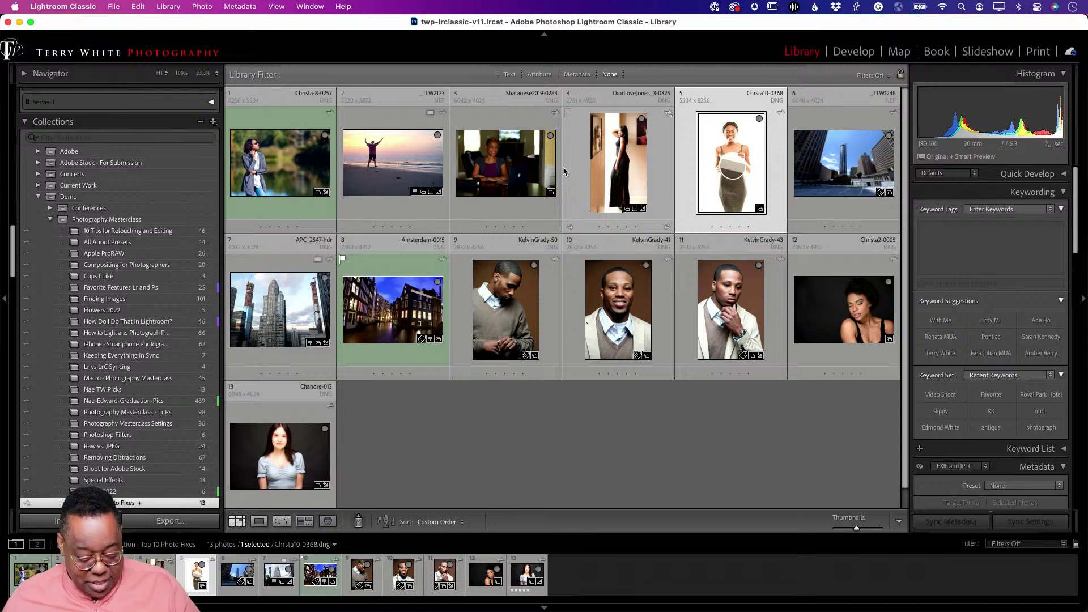
key(d)
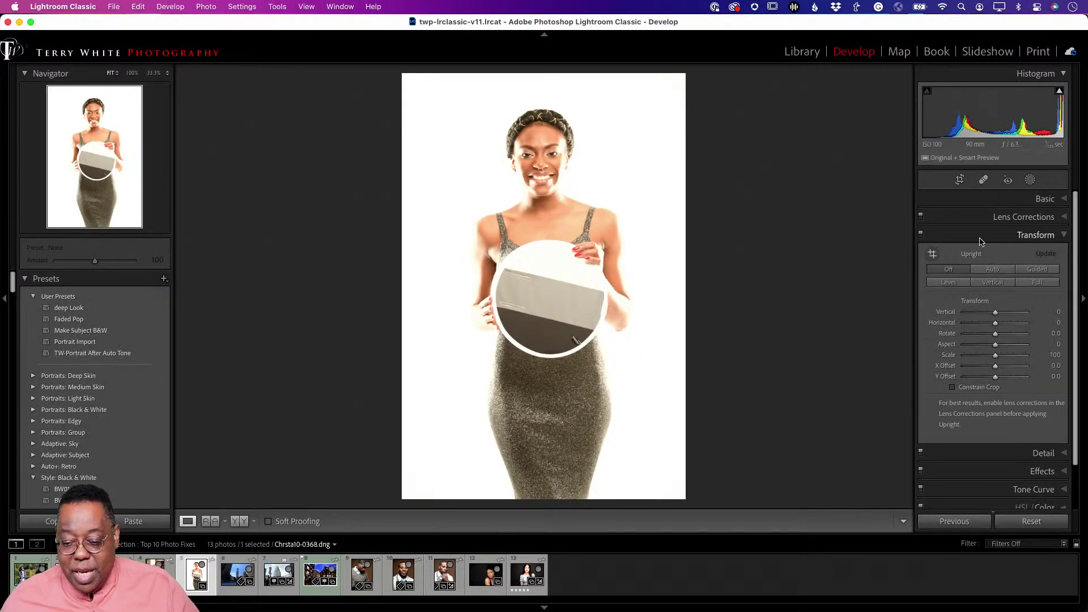
click(997, 199)
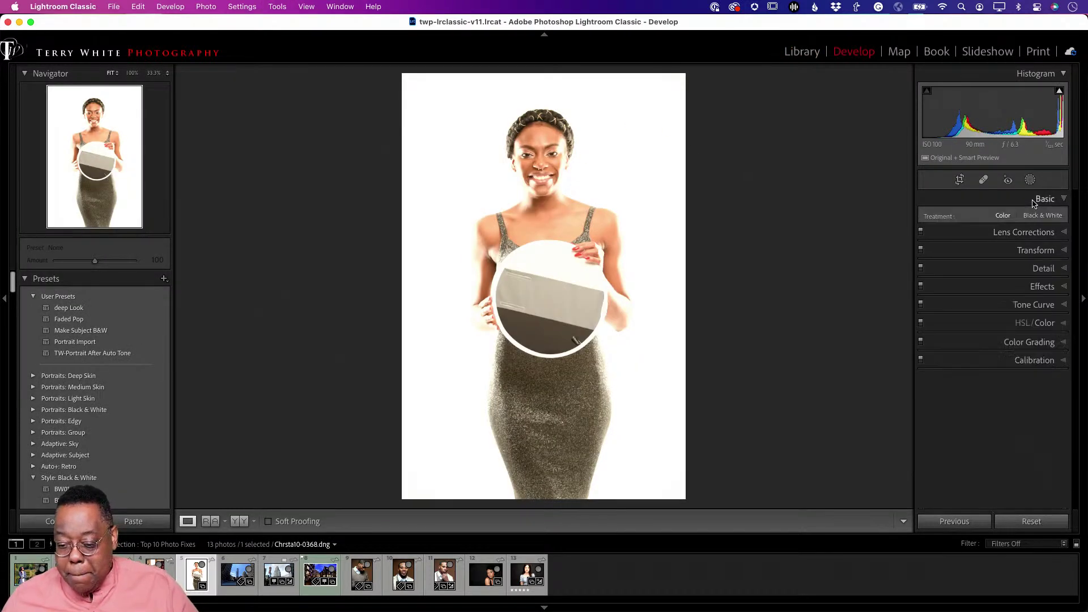
Try sampling the light gray part of the card for the white balance, and undo the change
click(932, 254)
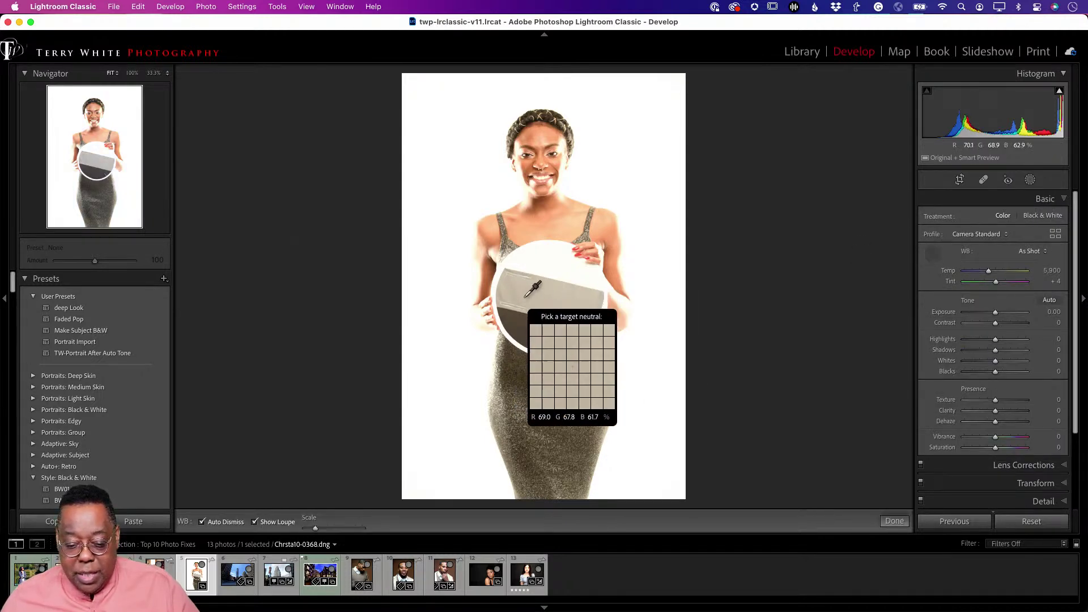
click(554, 296)
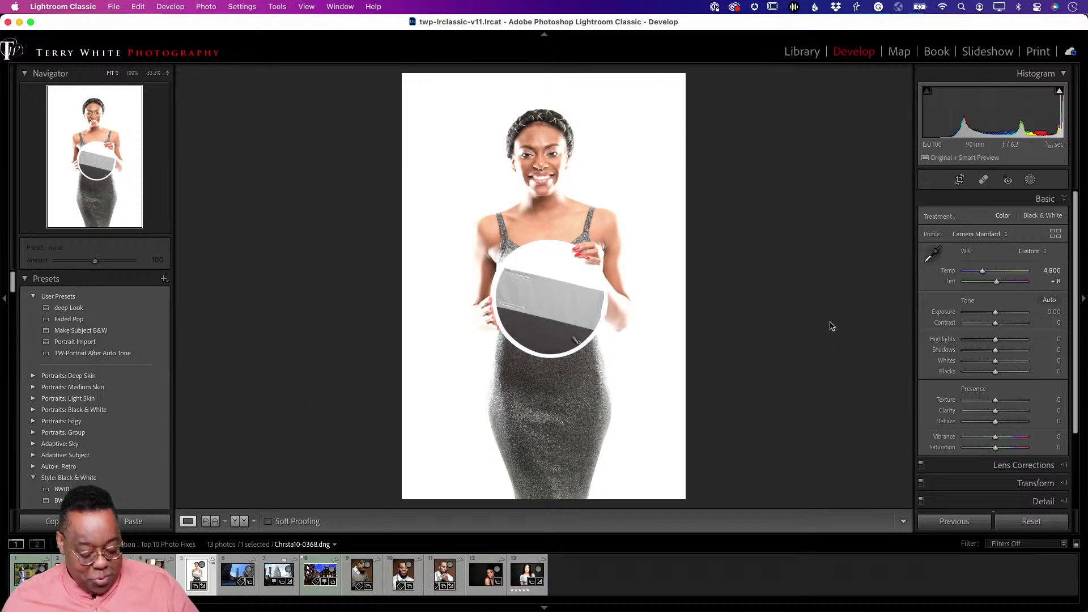
key(super+z)
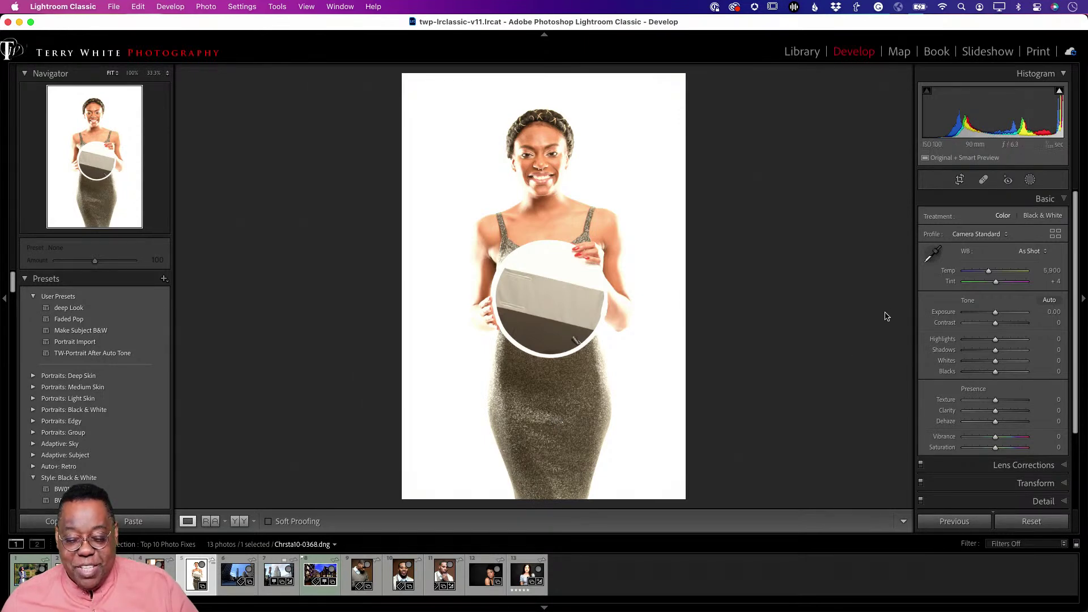
Set the white balance by sampling the light gray part of the card, and return to the photo grid
click(932, 254)
click(597, 307)
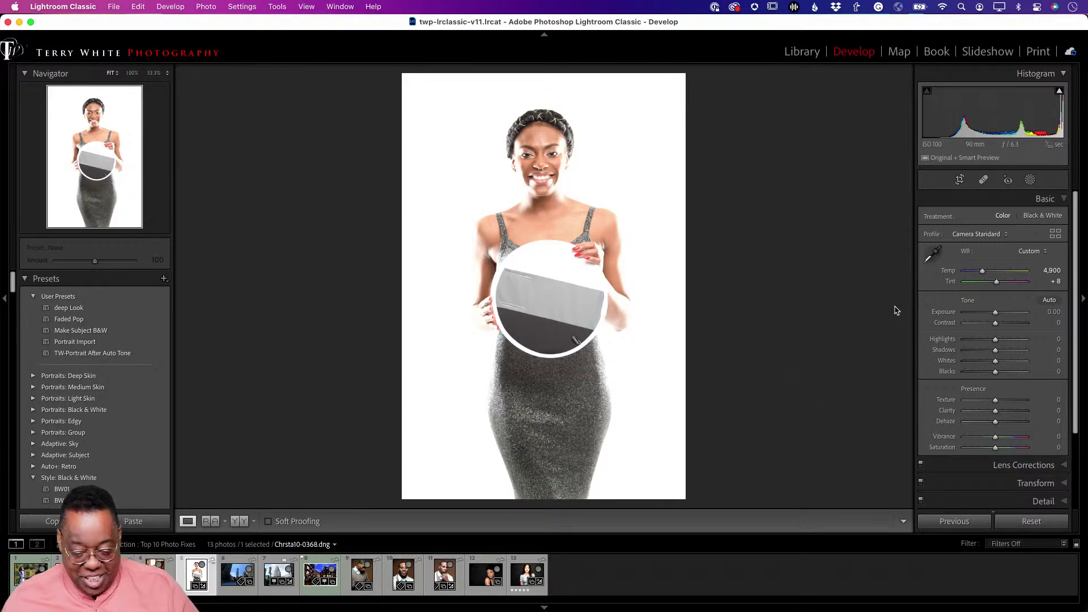
key(g)
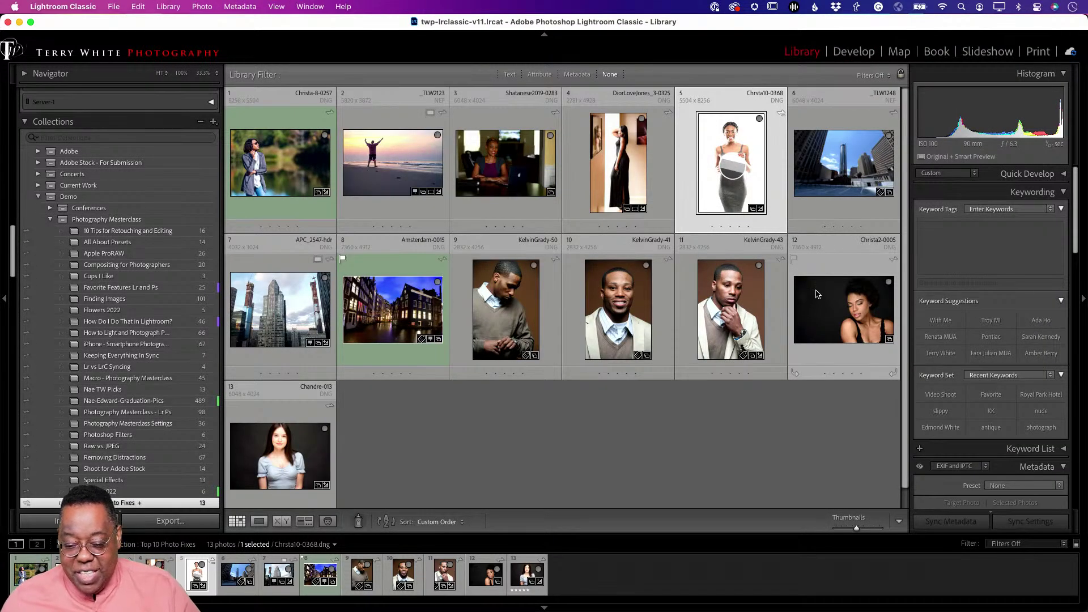
Open the downtown skyscraper photo in the Develop module and enable profile corrections for its lens
double_click(820, 176)
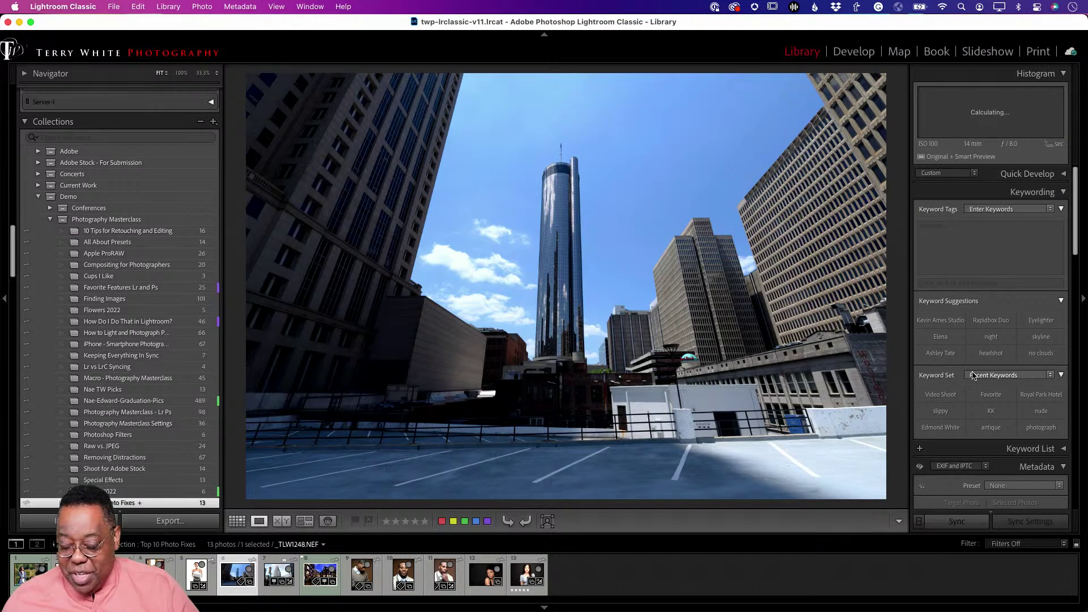
key(d)
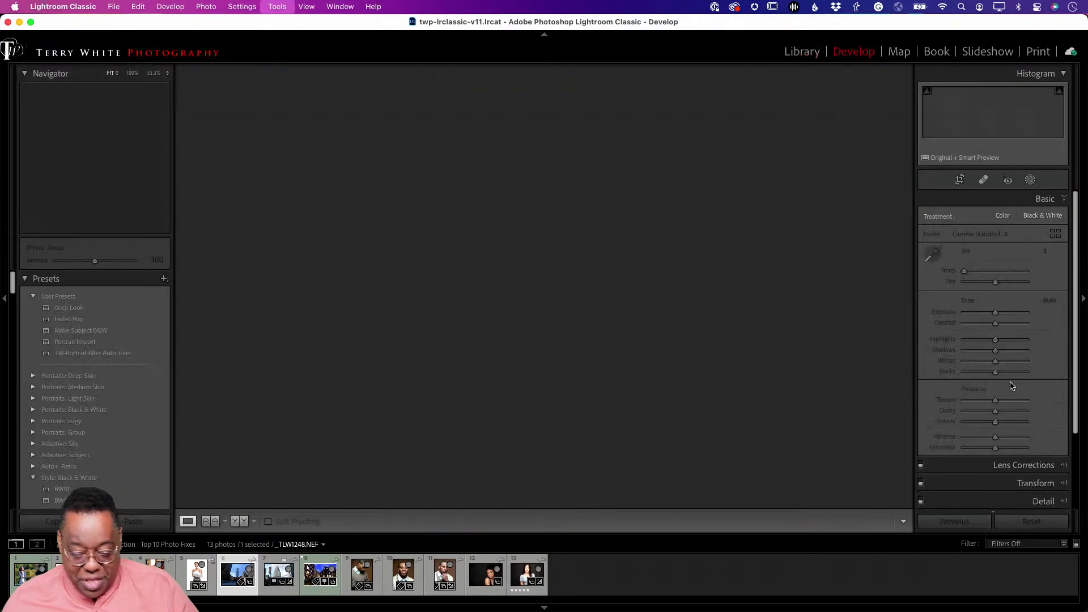
scroll(1041, 404, down, 1)
scroll(1041, 405, down, 4)
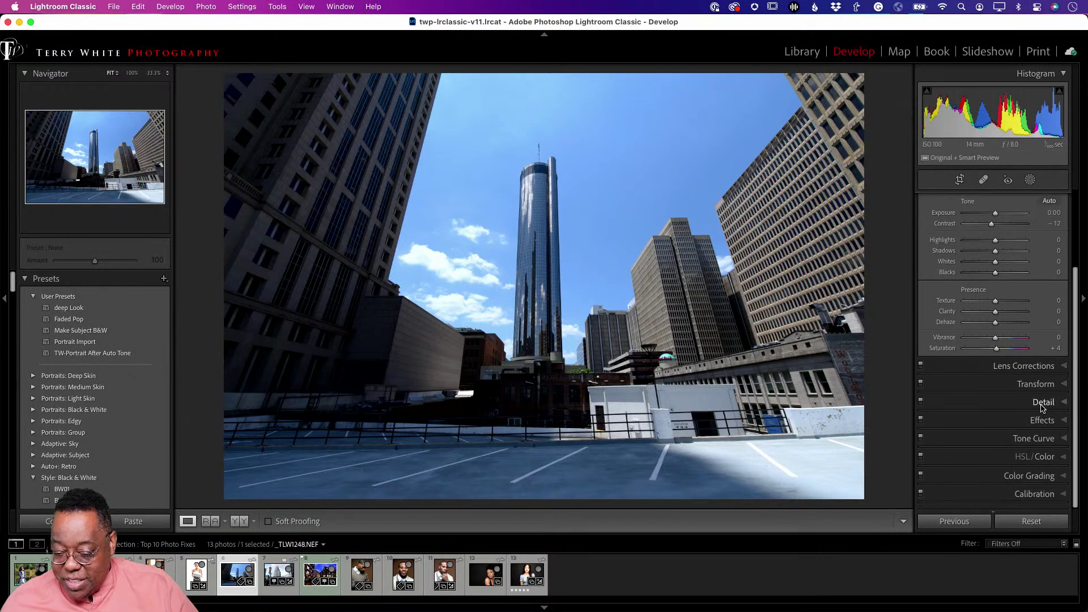
click(1024, 369)
click(927, 260)
click(994, 353)
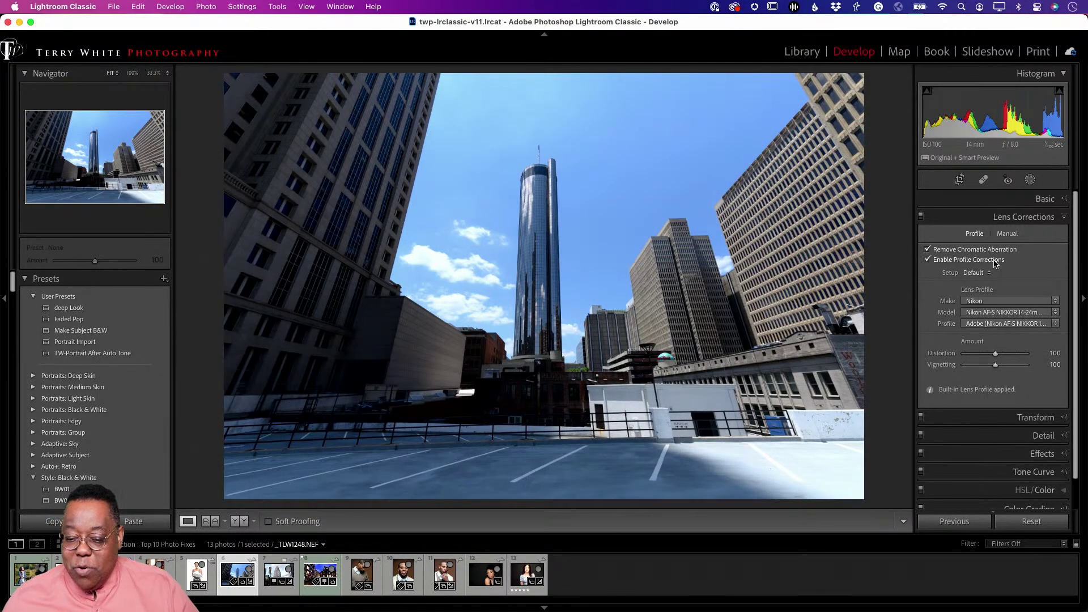
Straighten the skyscraper photo with Guided Upright, drawing guides along the inner edges of the tall buildings on both sides
click(1045, 199)
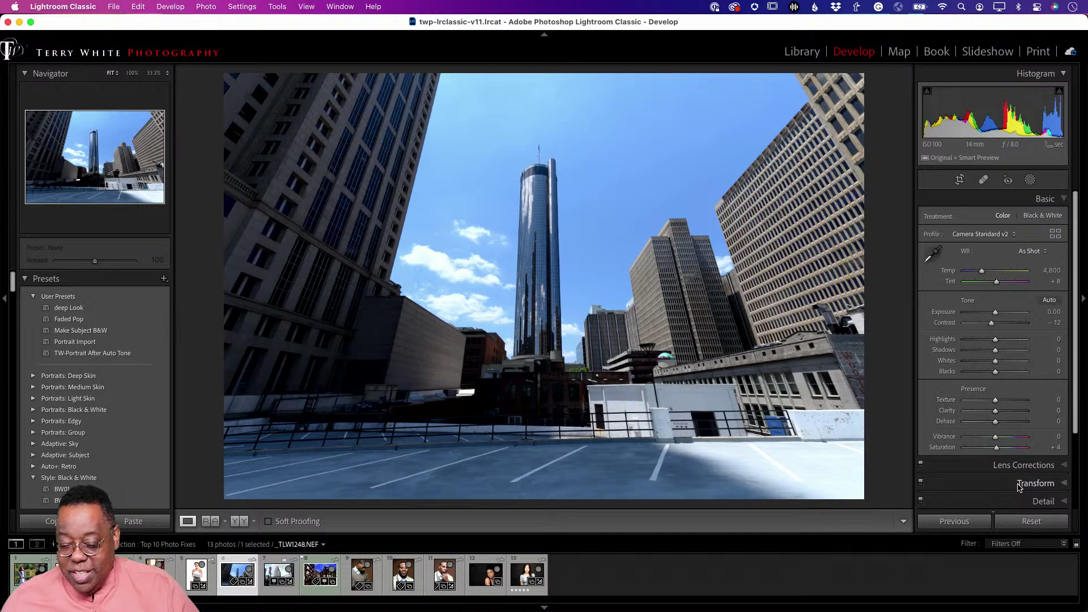
click(1035, 483)
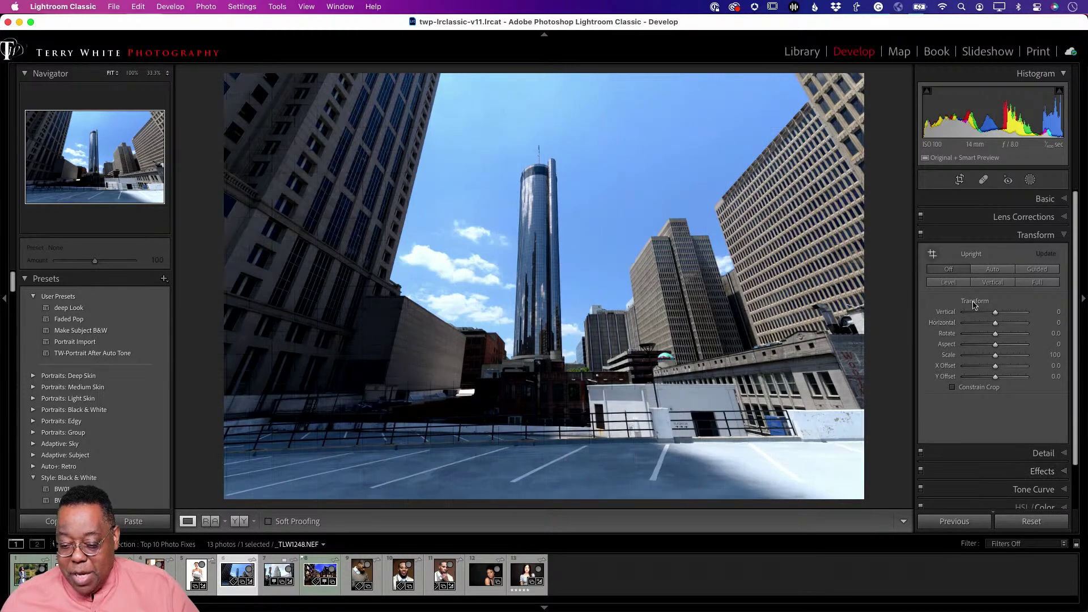
click(1035, 271)
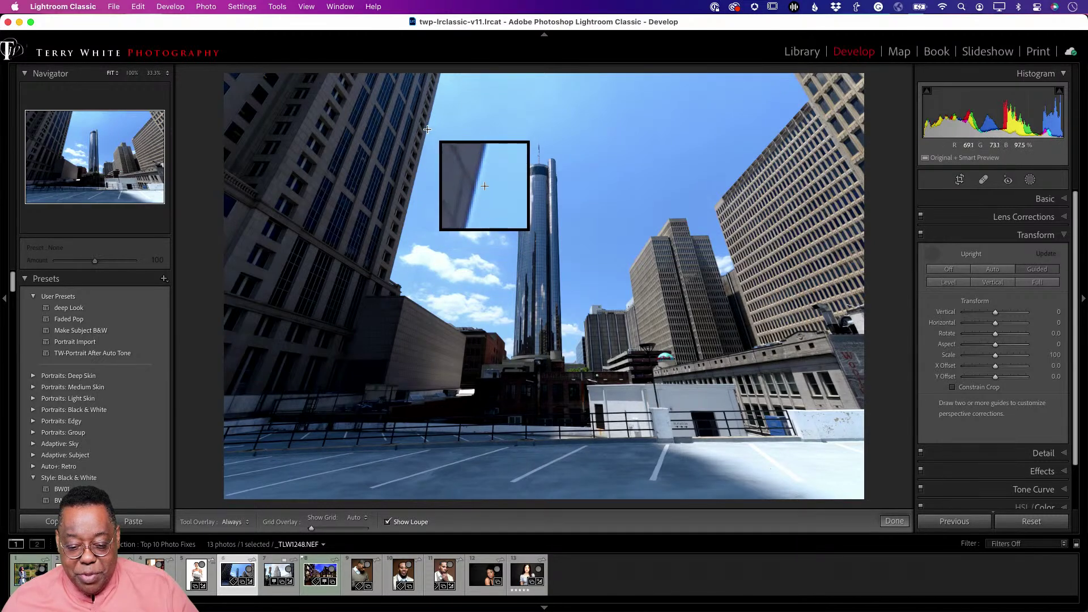
drag(426, 129, 386, 286)
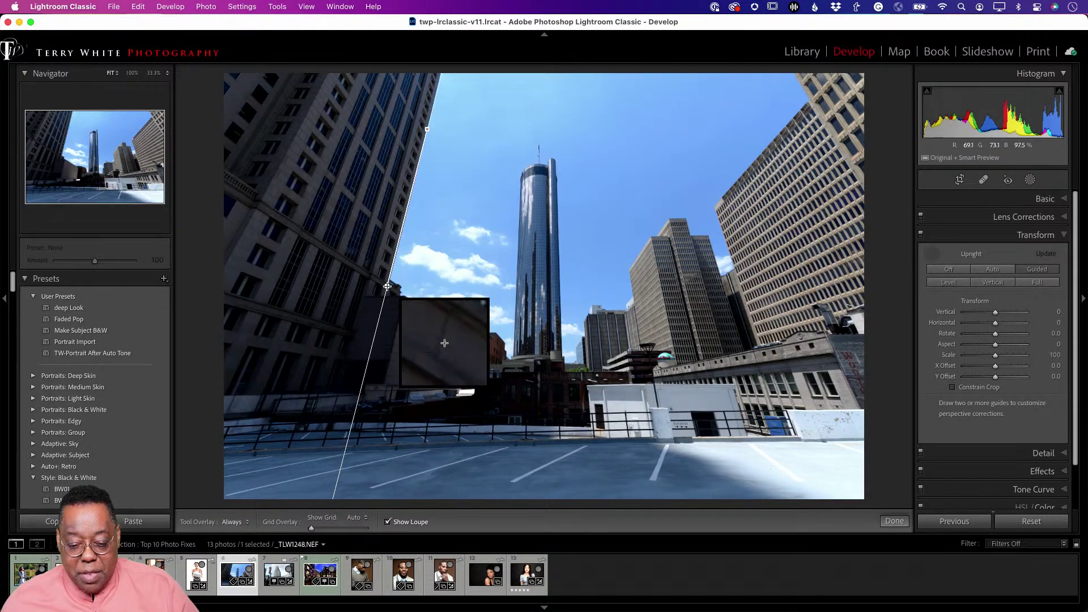
drag(801, 87, 859, 187)
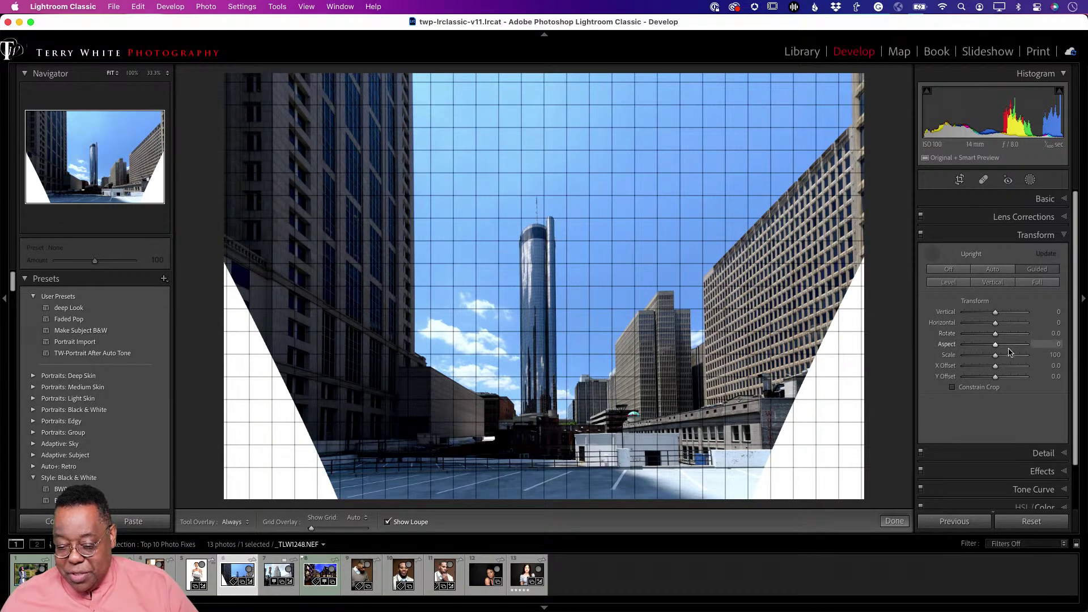
Crop both sides of the skyscraper photo inward to remove the white wedges, apply the crop, and return to the grid
click(959, 180)
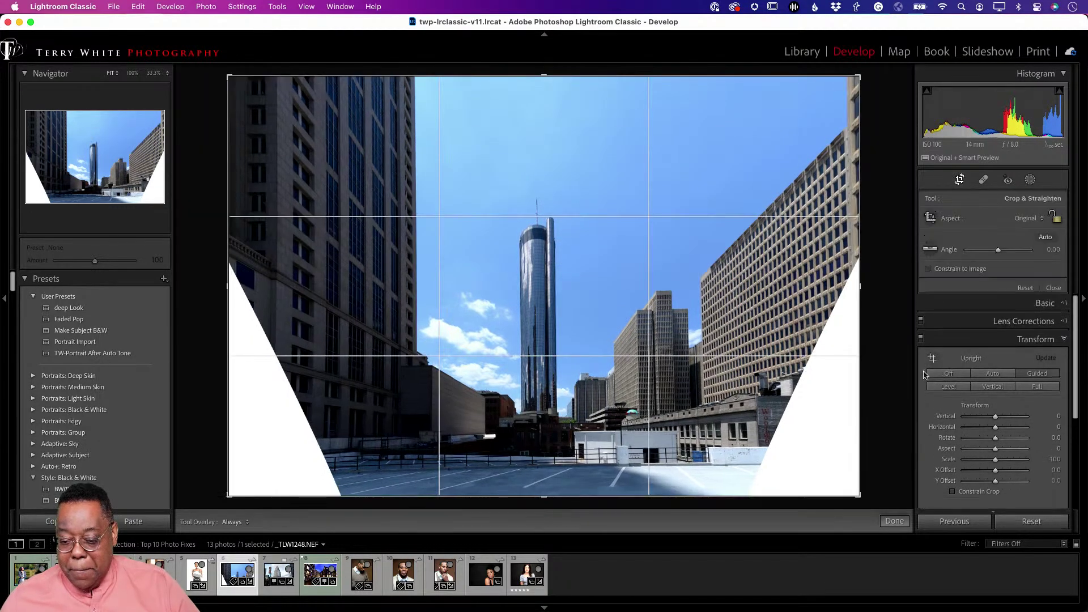
drag(860, 288, 771, 288)
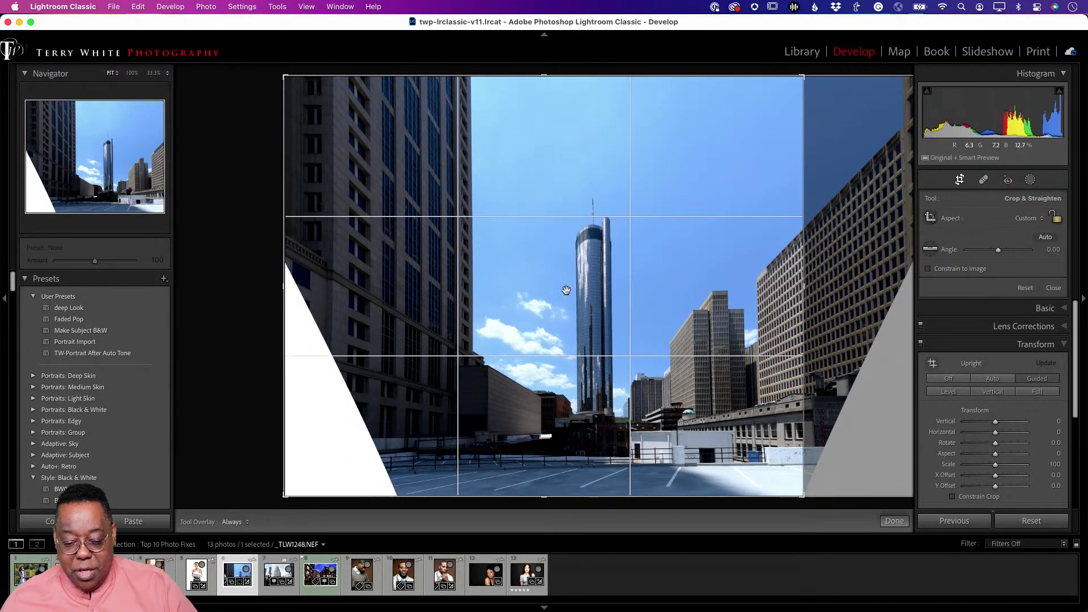
drag(283, 285, 340, 287)
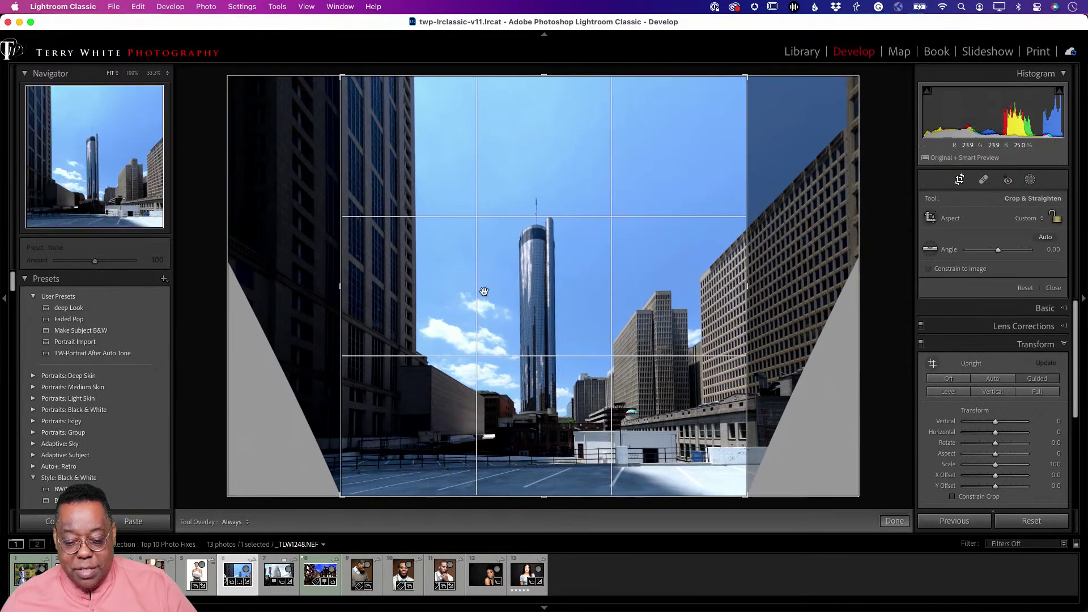
click(960, 180)
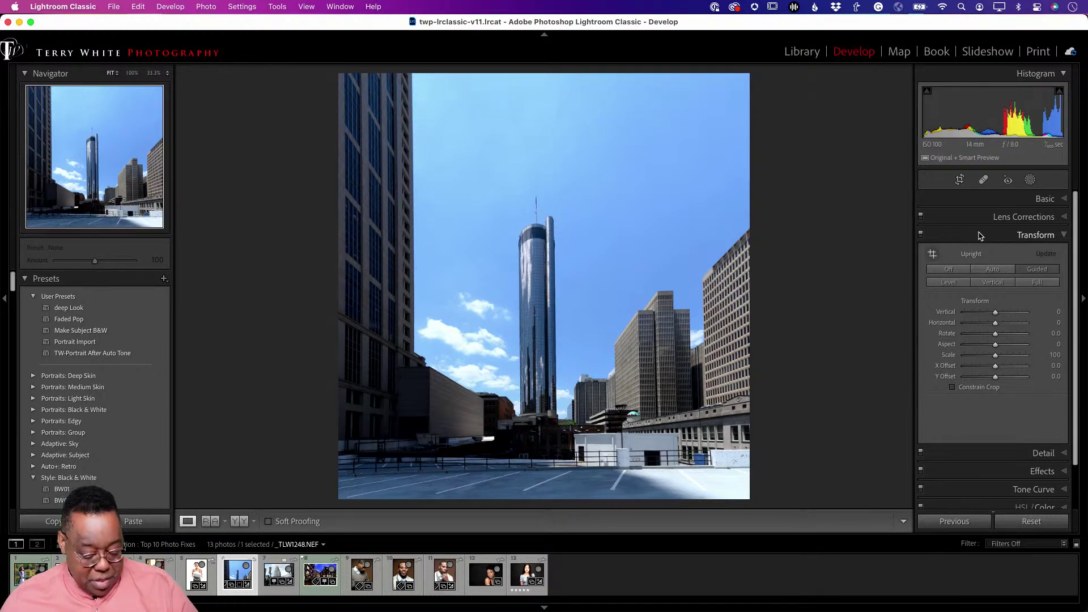
key(g)
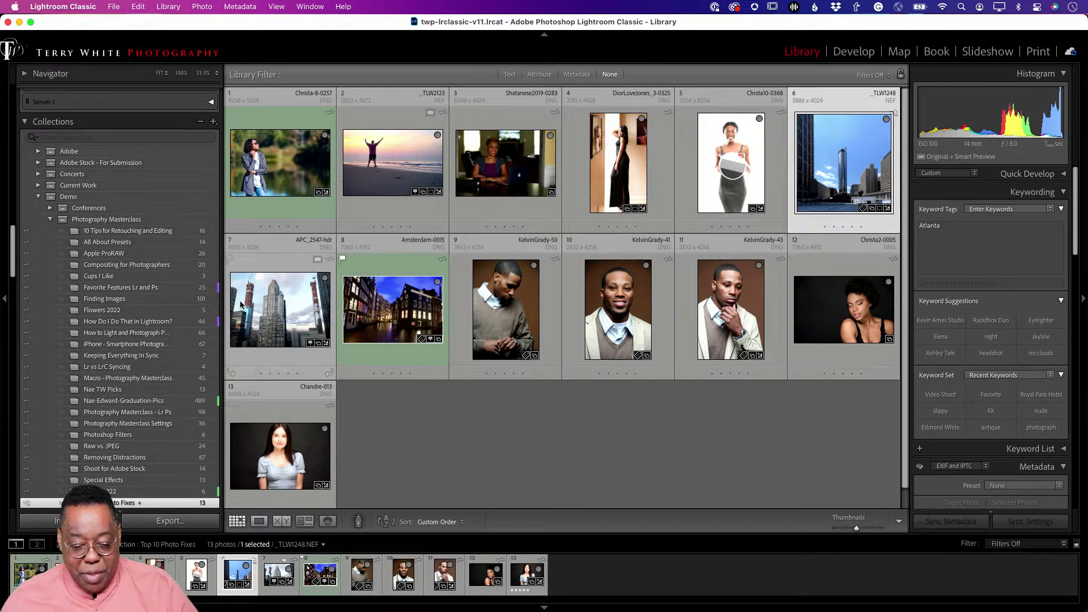
Open the Amsterdam canal photo in Develop and draw Guided Upright lines along a left-hand building edge and the dark building's corner
double_click(361, 305)
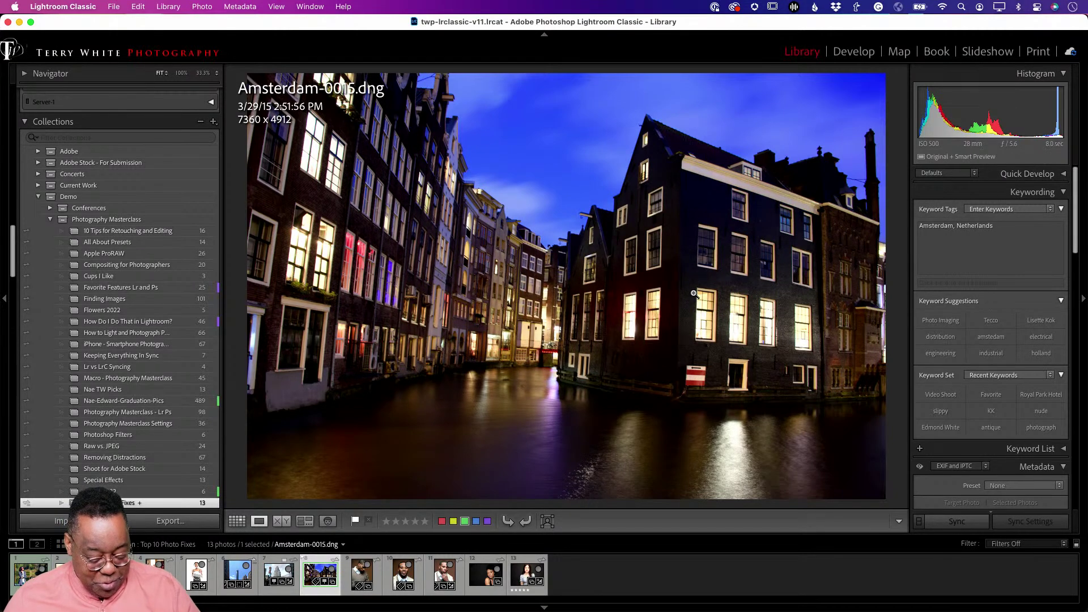
key(d)
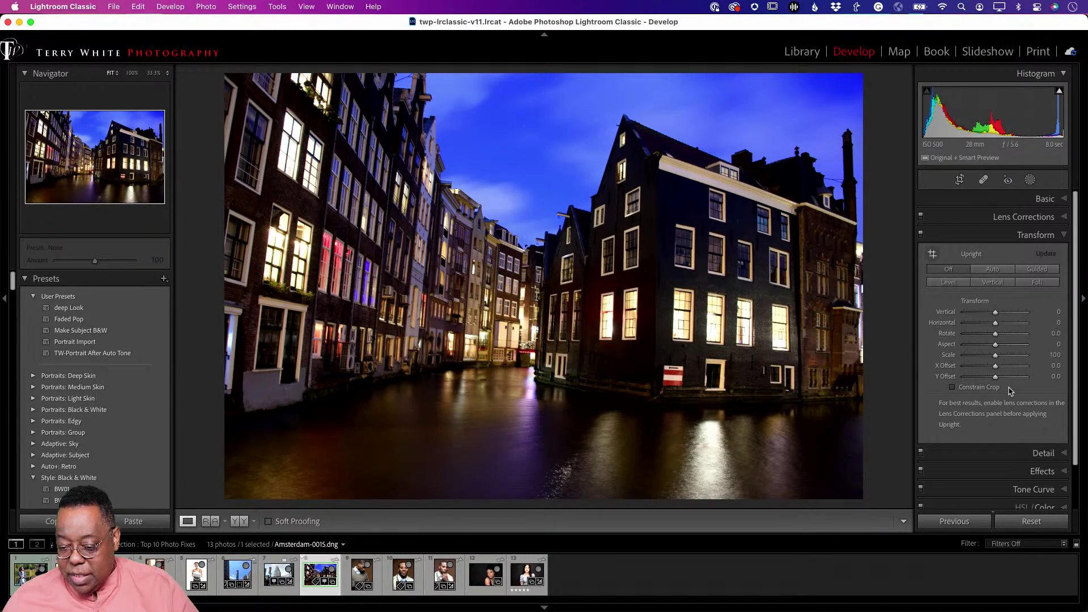
click(1037, 269)
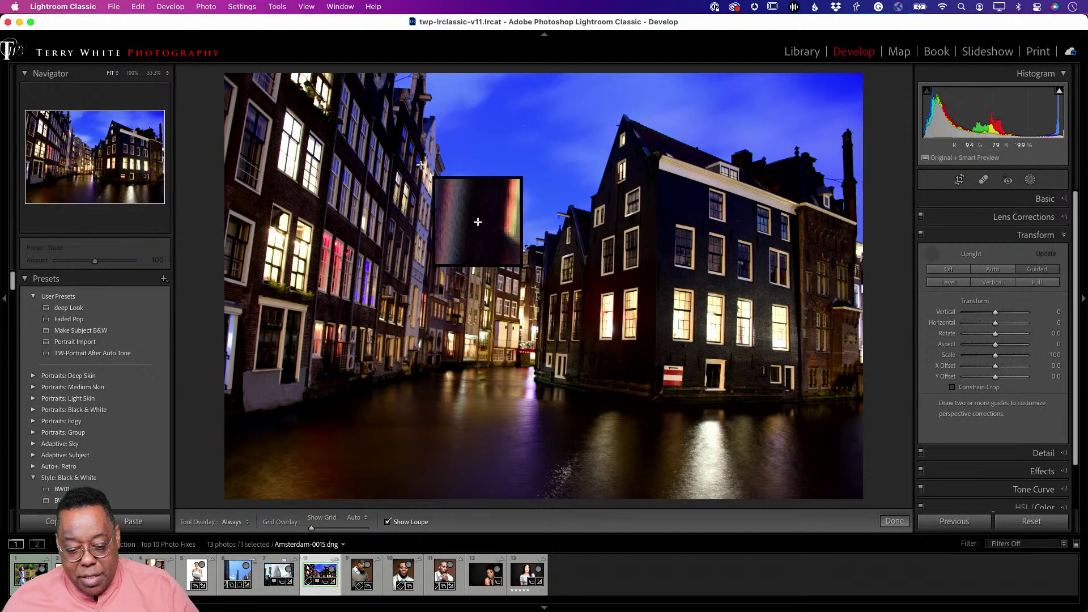
drag(420, 164, 403, 319)
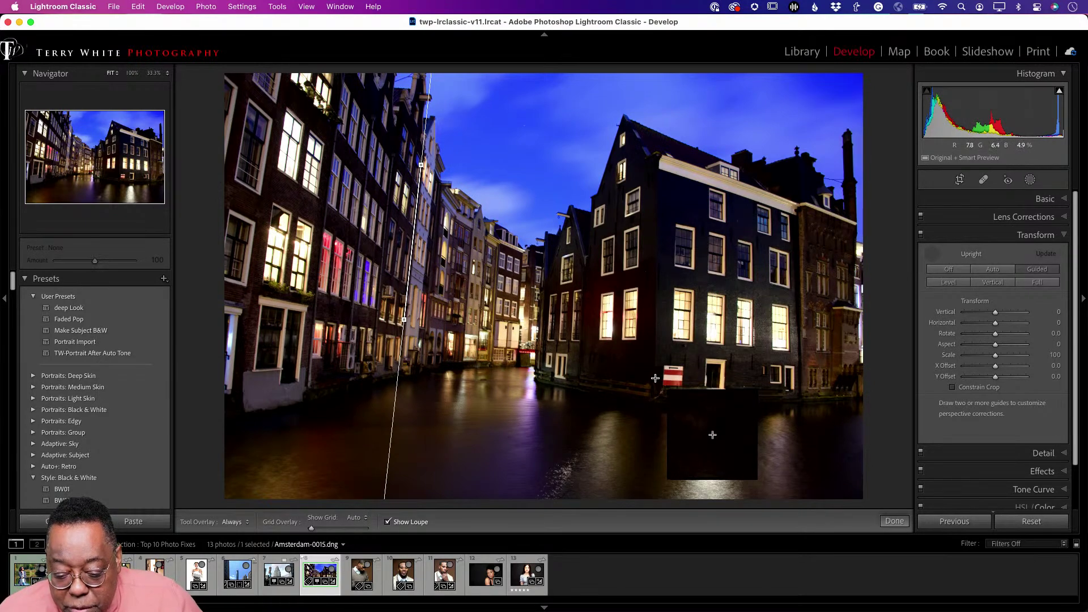
drag(654, 377, 656, 244)
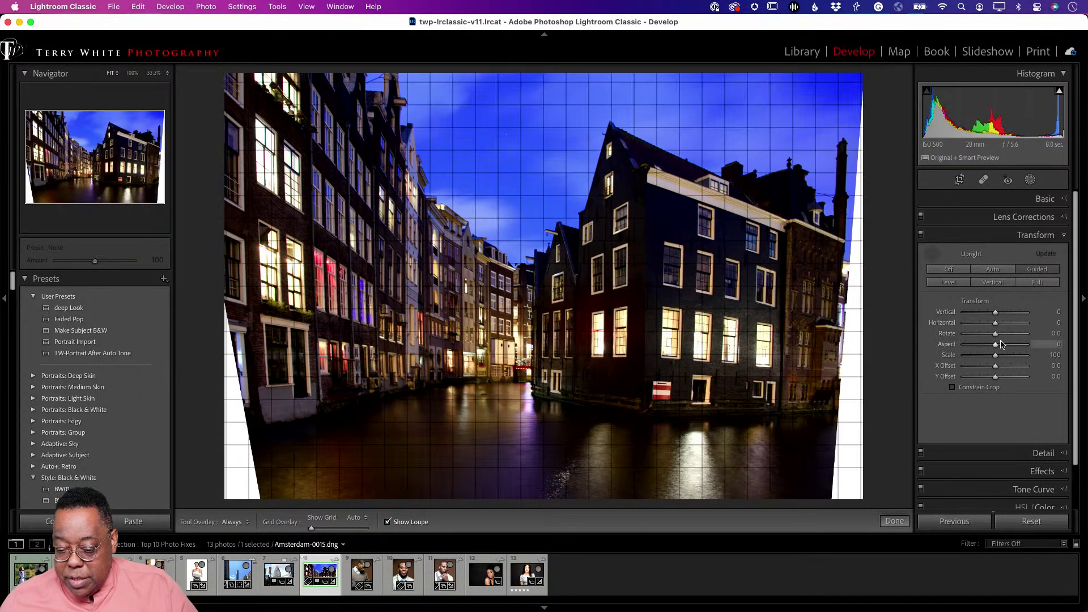
Set the canal photo's Transform Scale to 116, finish the guided correction, and return to the grid
drag(995, 355, 1005, 358)
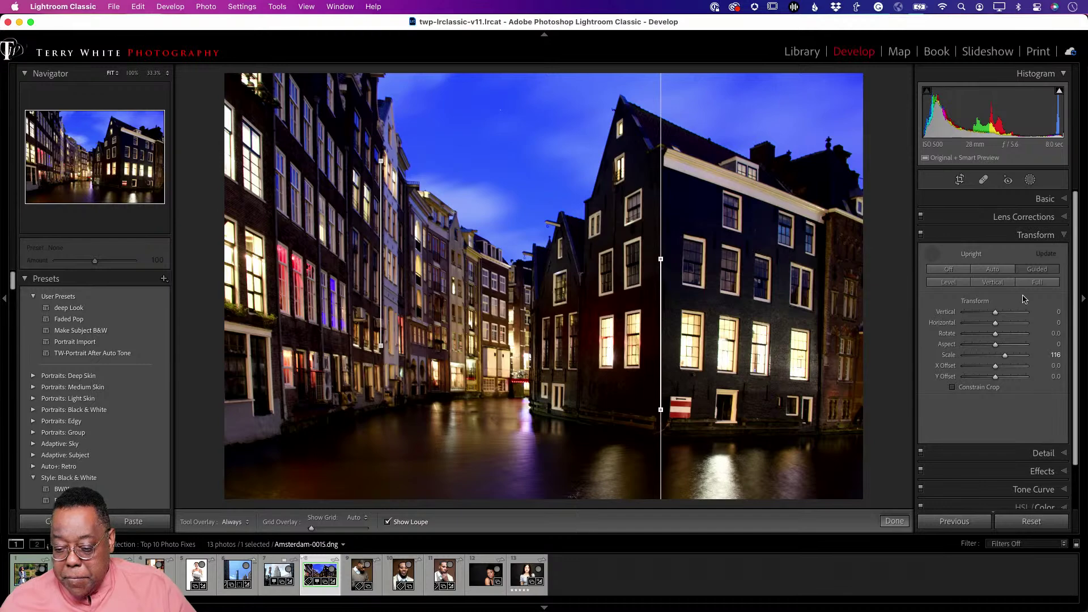
click(933, 254)
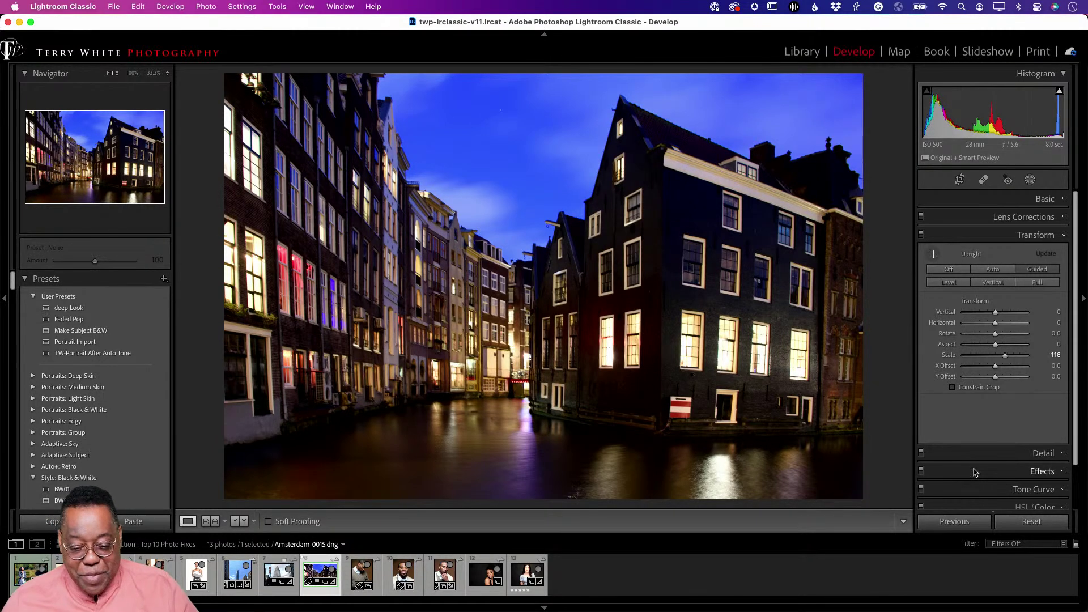
key(g)
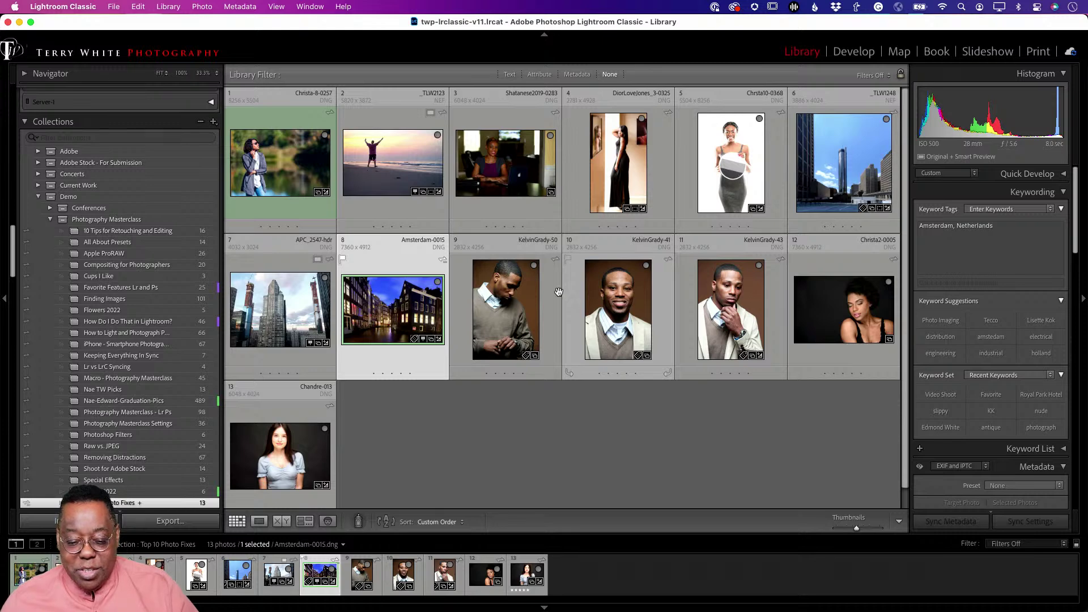
Open the photo of the man looking down in a V-neck sweater in the Develop module and check its highlight clipping
double_click(506, 307)
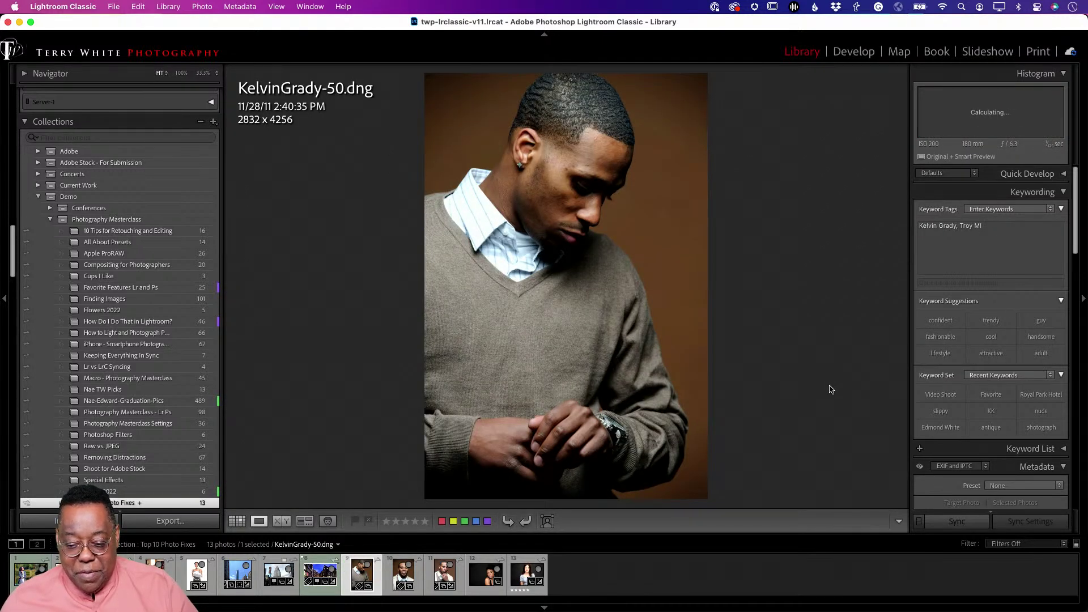
key(d)
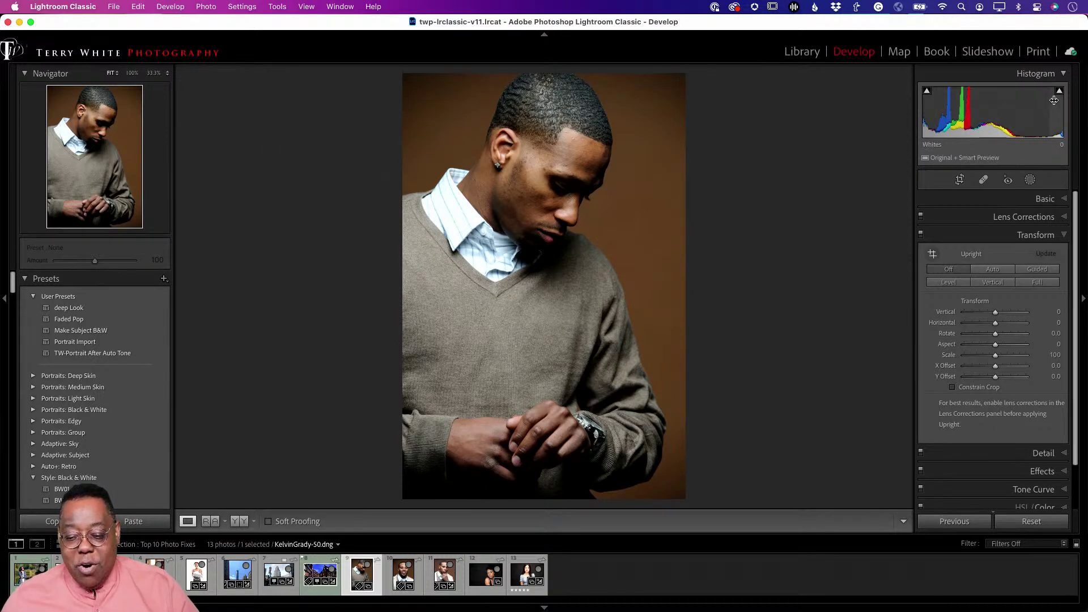
click(1058, 93)
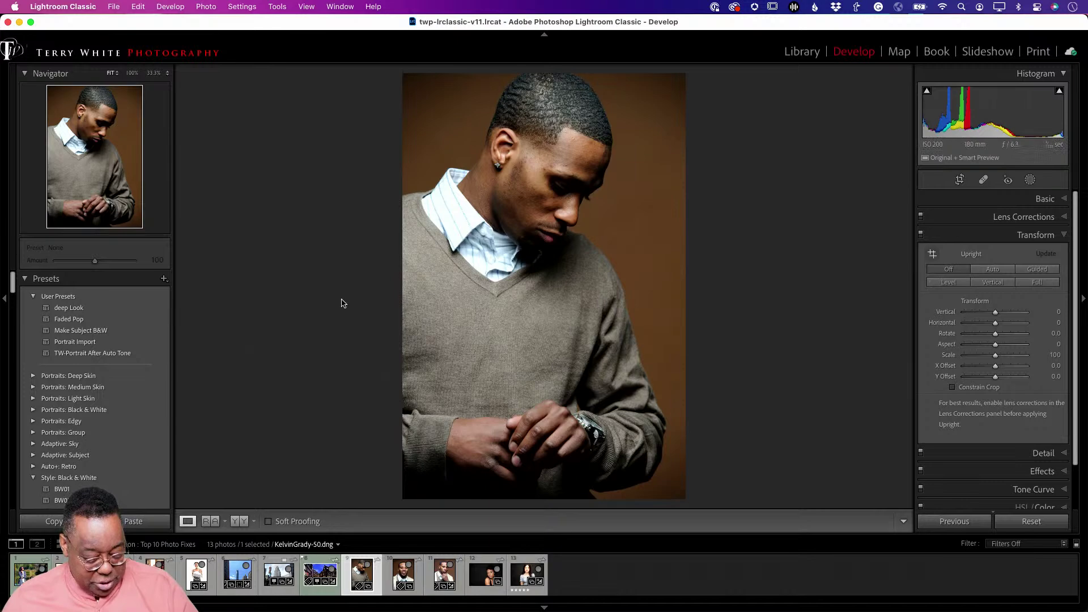
Examine the bright shirt collar and the dark lower-left corner of the photo up close for clipped highlights and shadows
key(z)
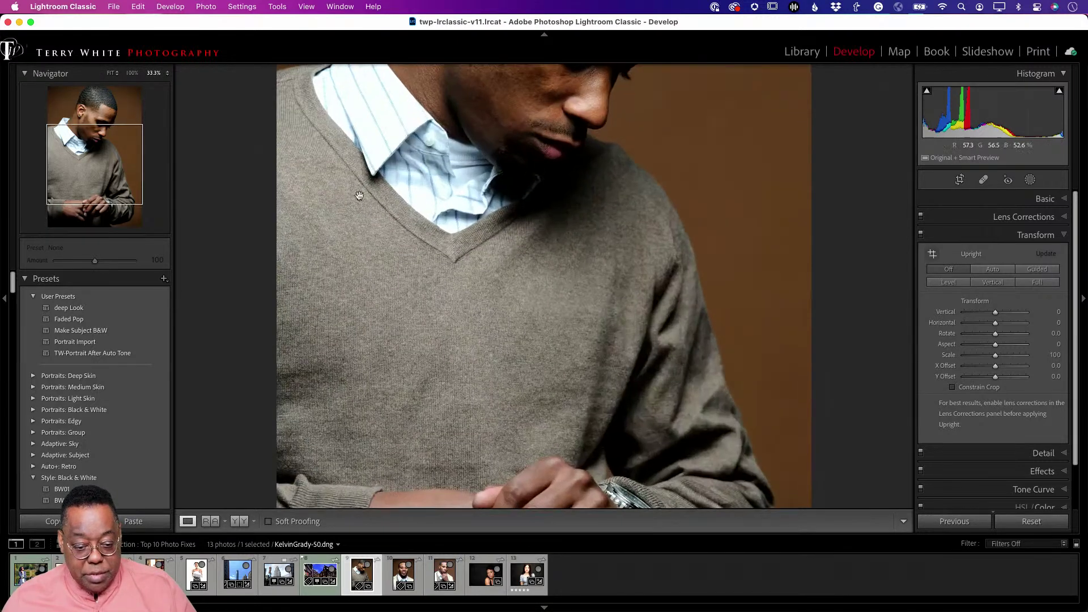
drag(384, 170, 699, 289)
mouse_move(1059, 97)
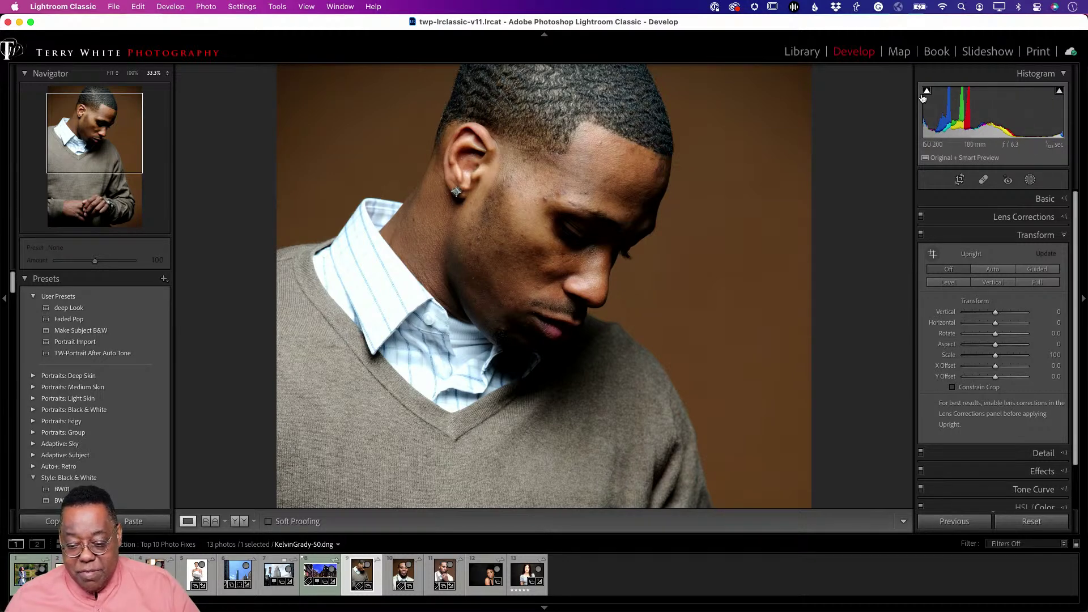
click(575, 290)
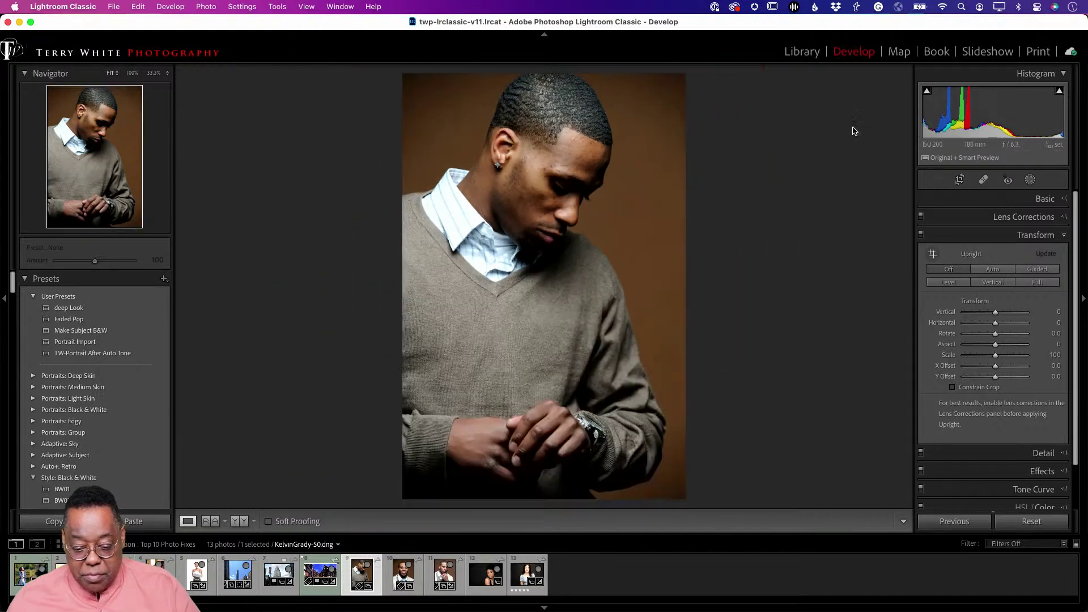
click(928, 91)
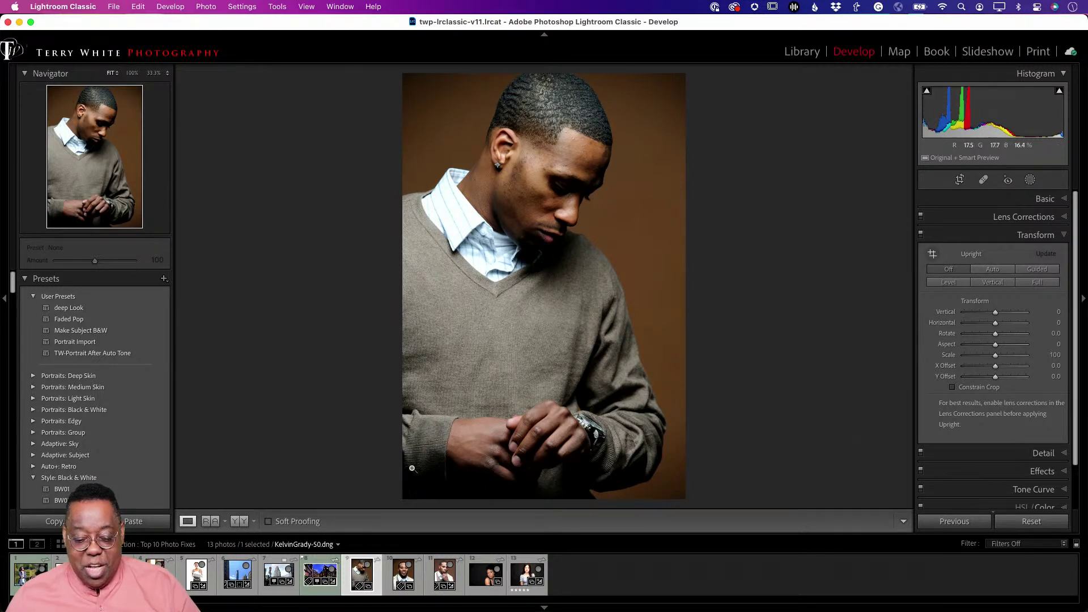
click(414, 489)
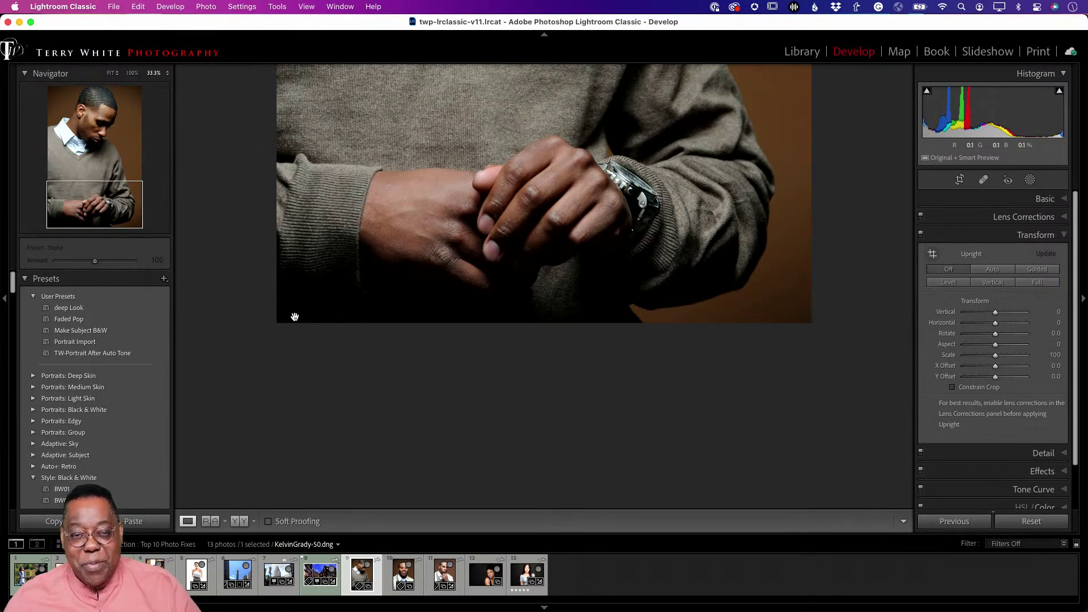
click(357, 289)
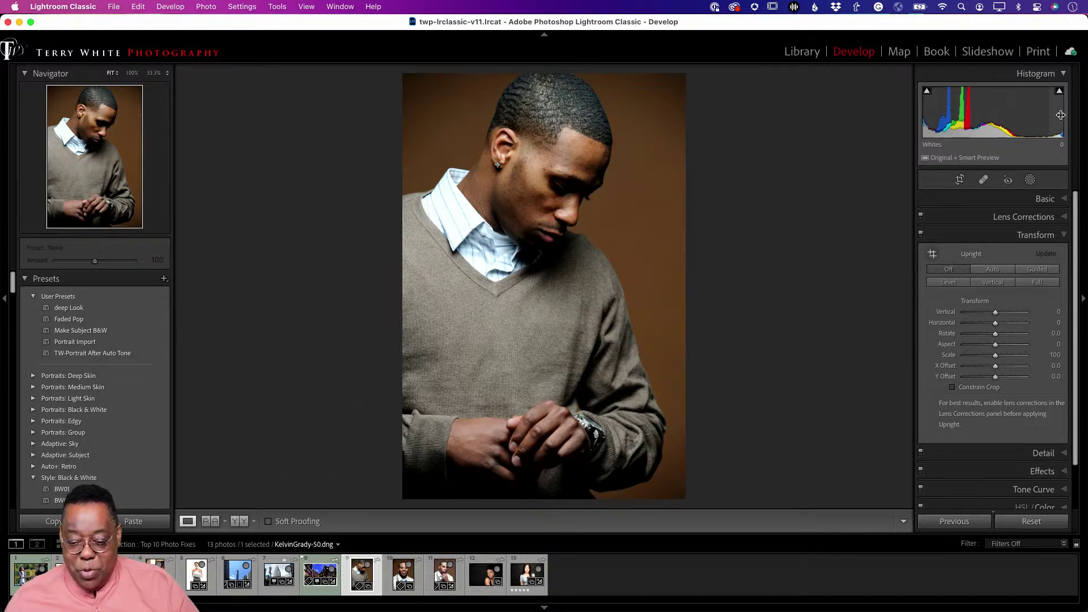
Lower the Whites of the sweater photo to -69 and show its Basic settings
drag(1060, 115, 1028, 115)
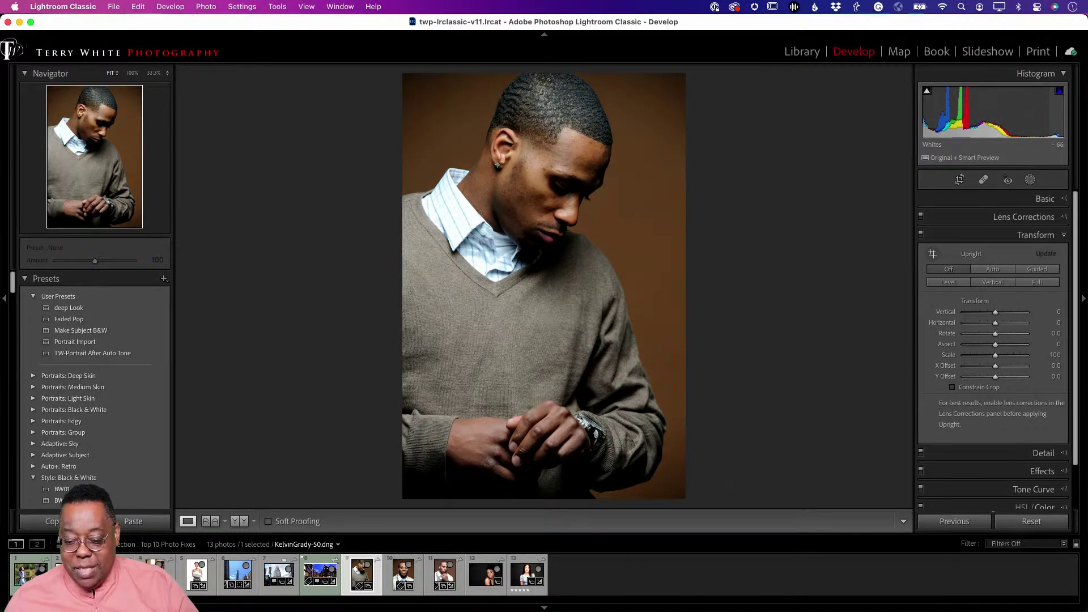
click(1042, 198)
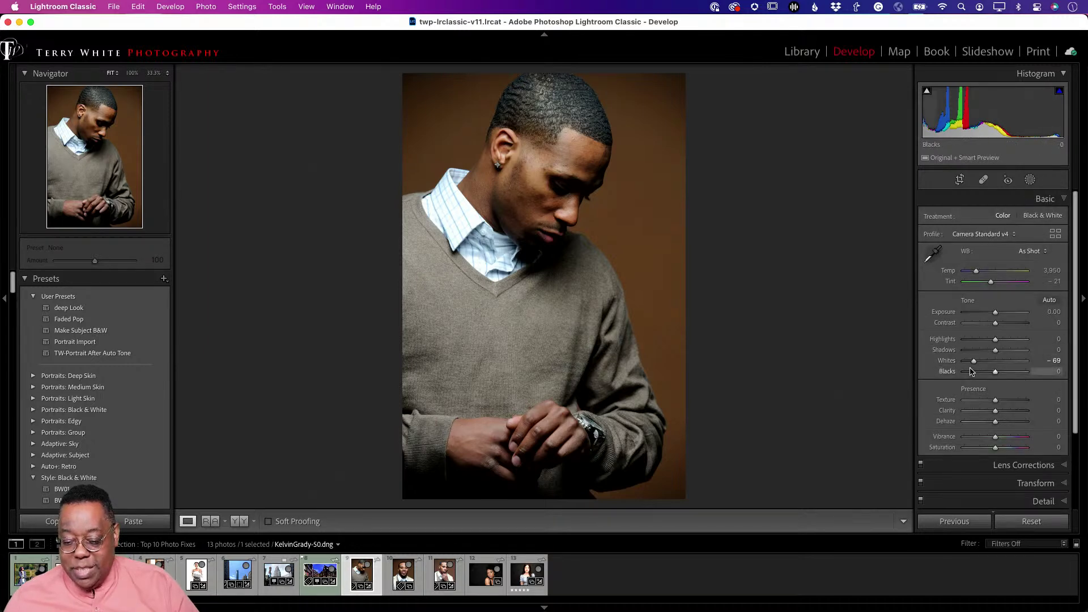
Lower the sweater photo's Whites to -100 while checking the shirt collar up close, and raise the Blacks to +38
drag(973, 361, 964, 360)
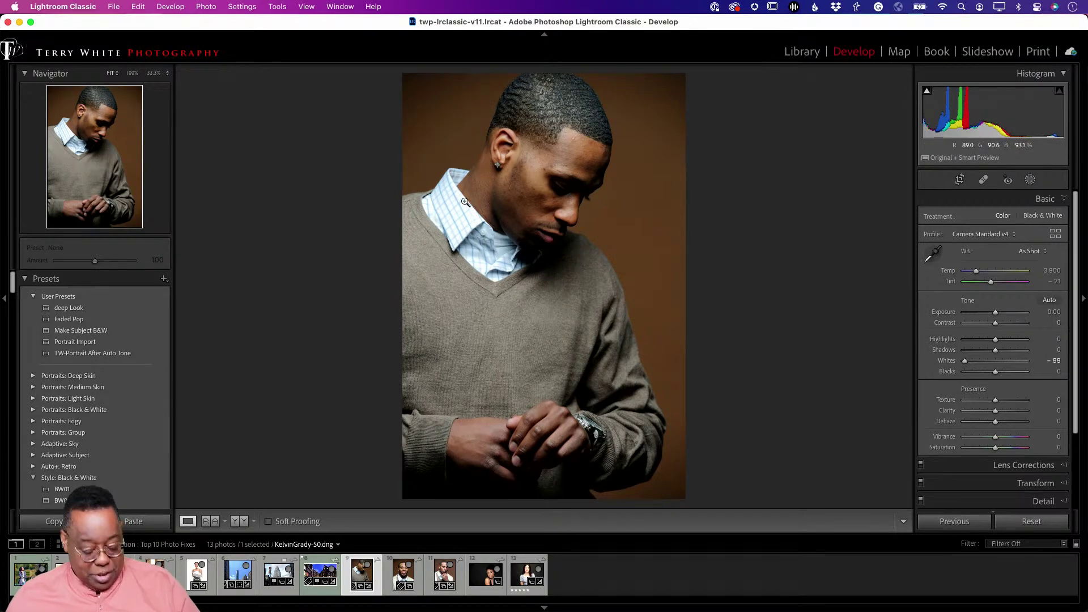
drag(455, 184, 490, 252)
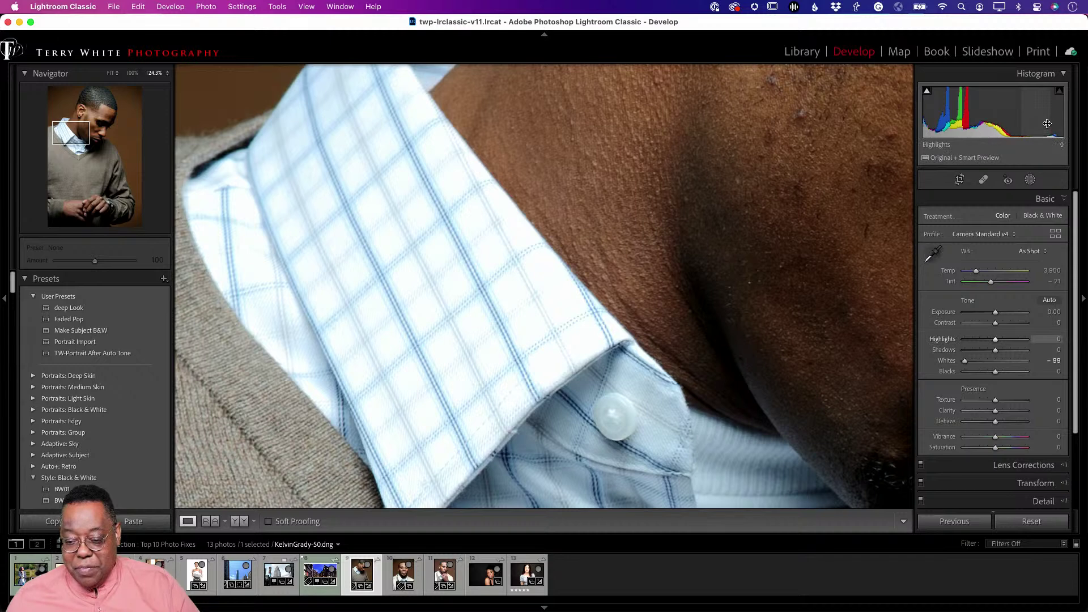
drag(967, 362, 998, 364)
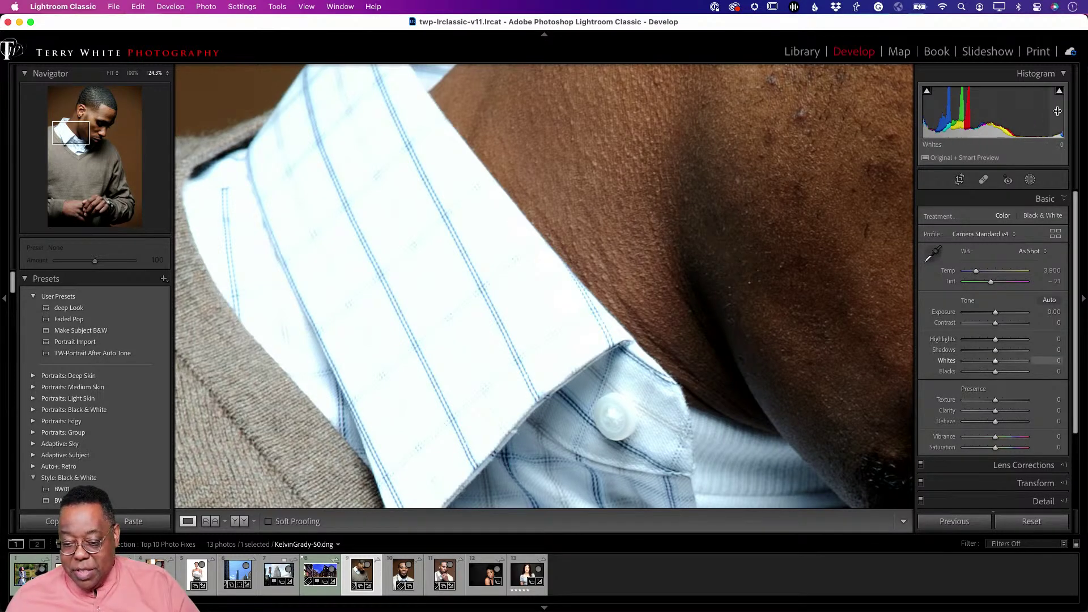
drag(994, 361, 963, 361)
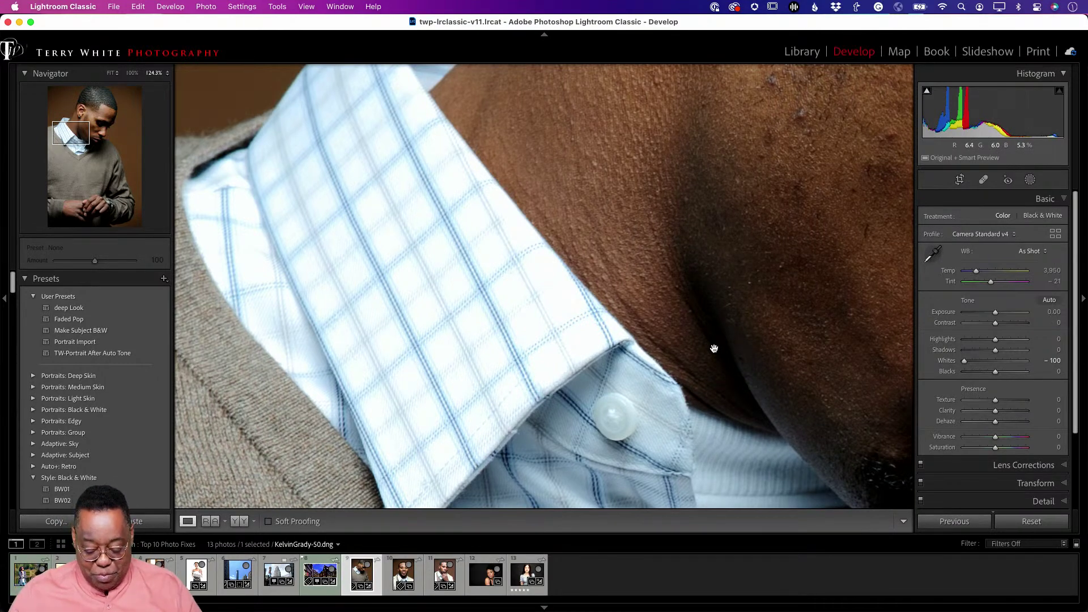
key(alt)
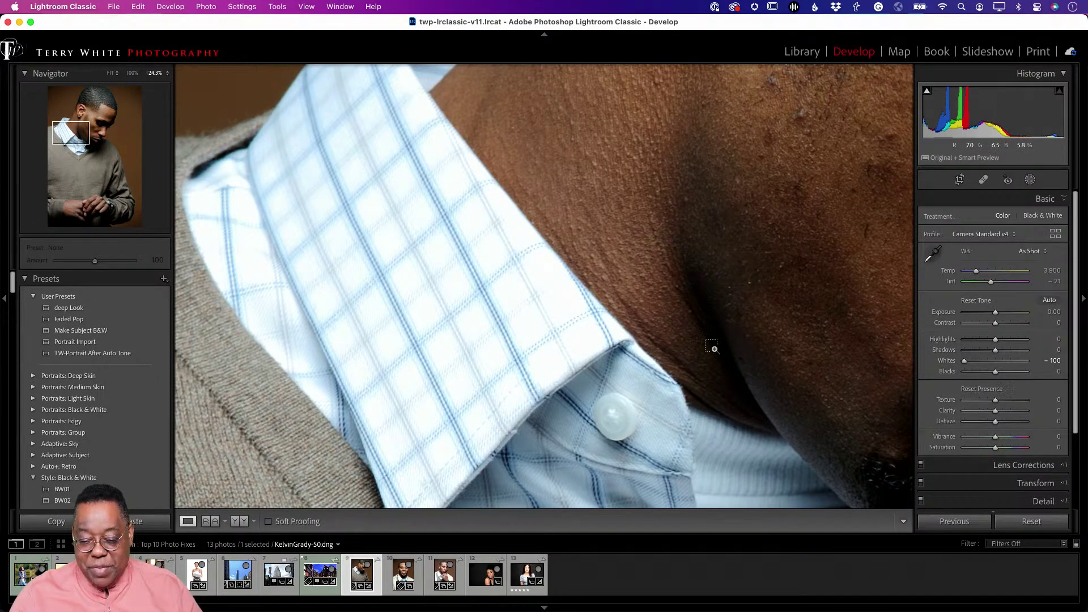
alt+click(713, 348)
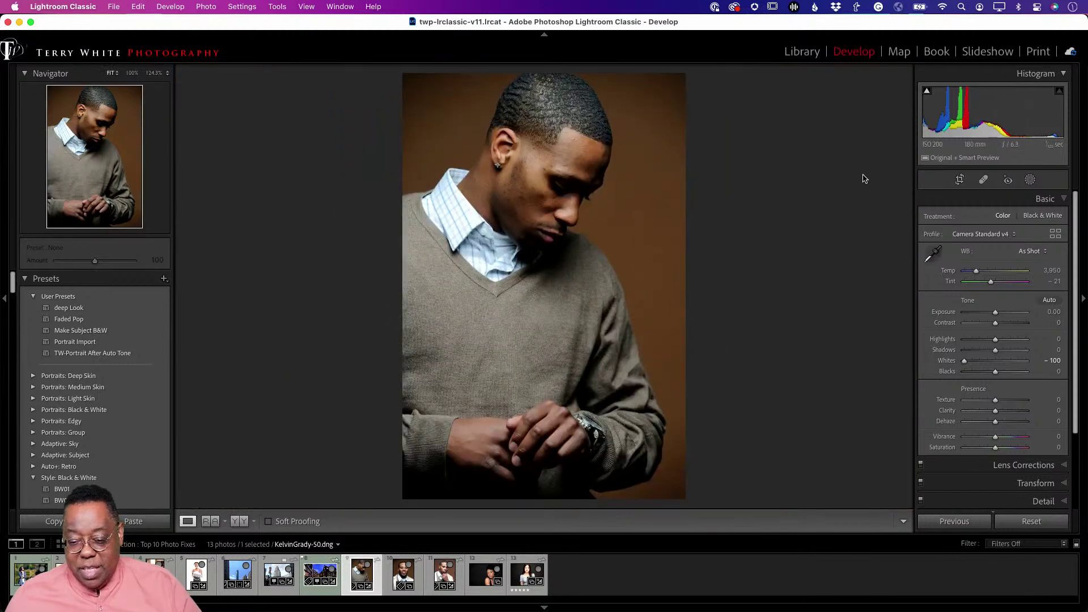
drag(927, 109, 969, 109)
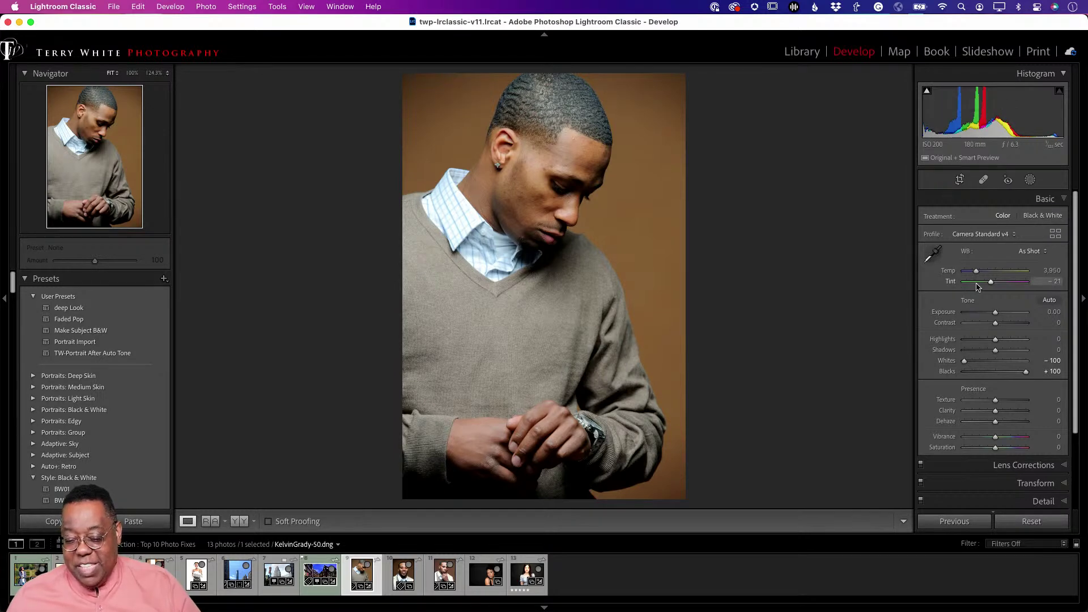
drag(1026, 371, 1005, 376)
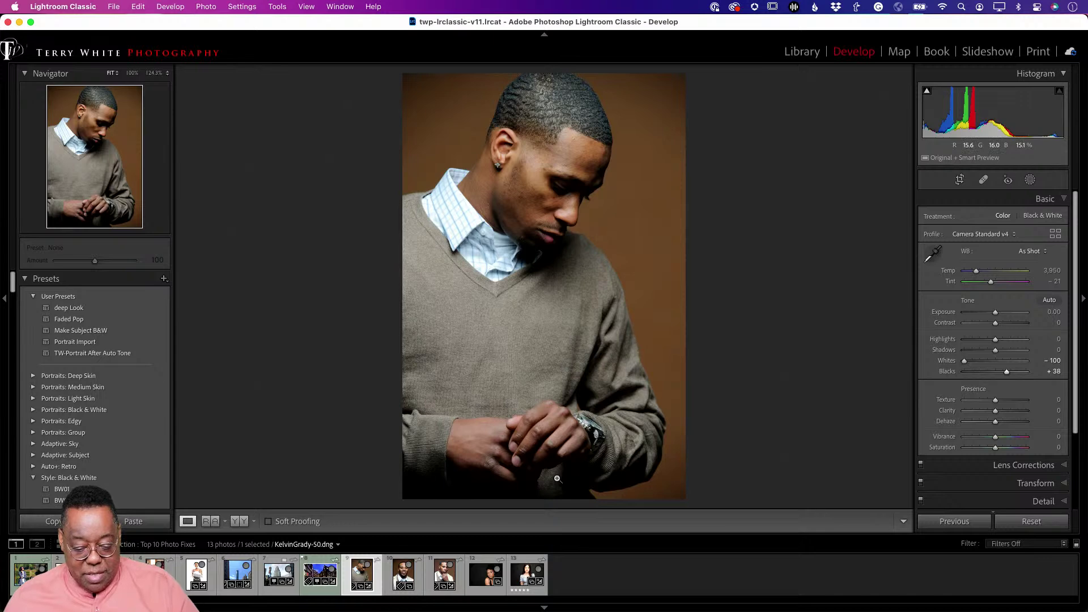
Open the portrait of the woman in the light blue top in Photoshop and switch back to Lightroom Classic
click(526, 573)
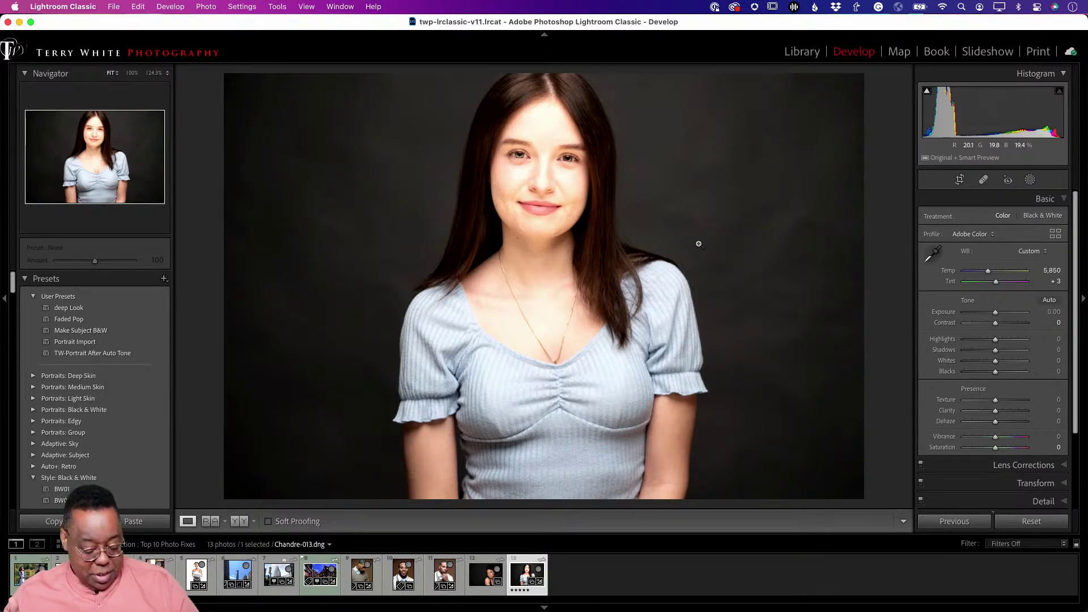
key(super+e)
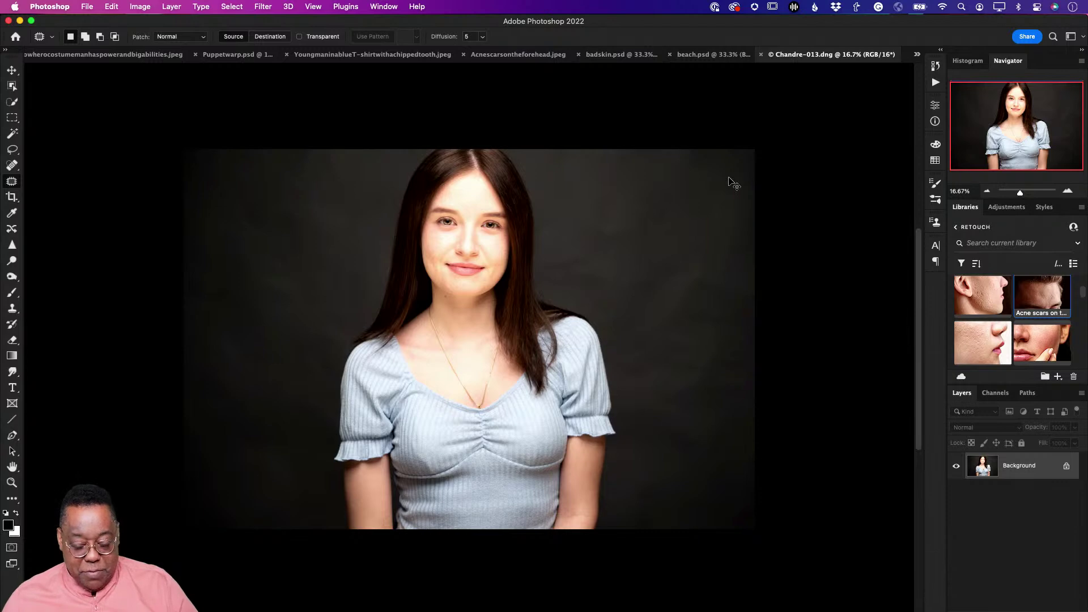
key(super+Tab)
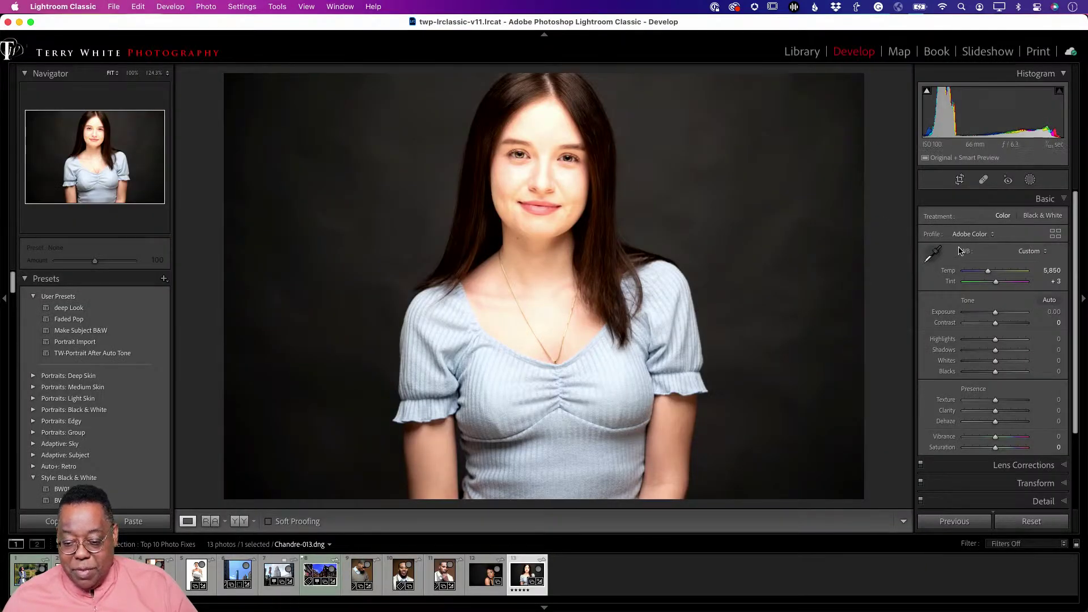
Try cropping away the empty backdrop beside the woman in the light blue top, and undo the crop
click(958, 183)
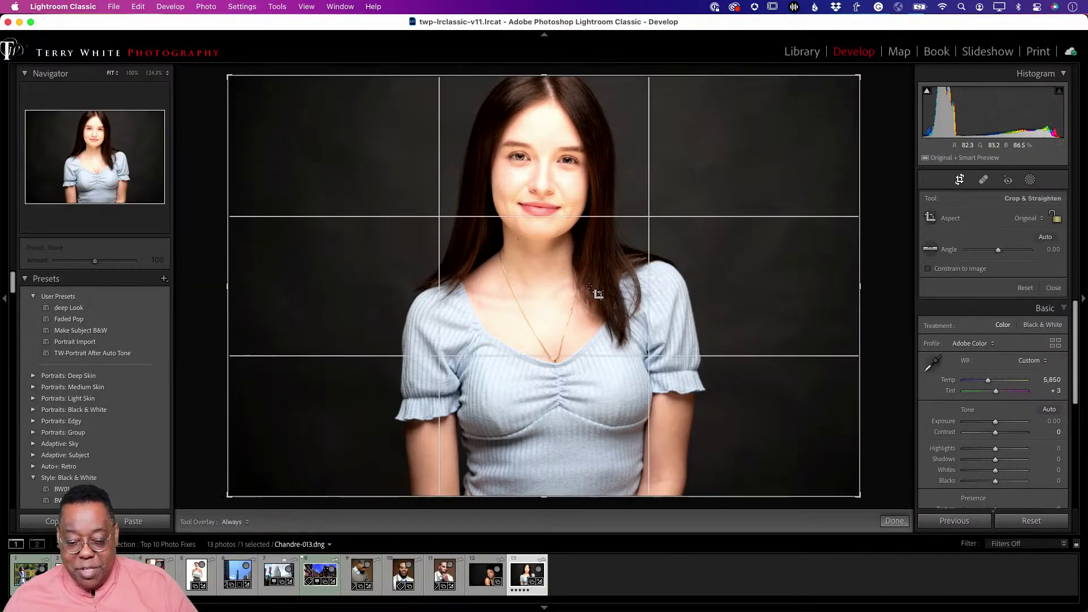
drag(228, 287, 295, 288)
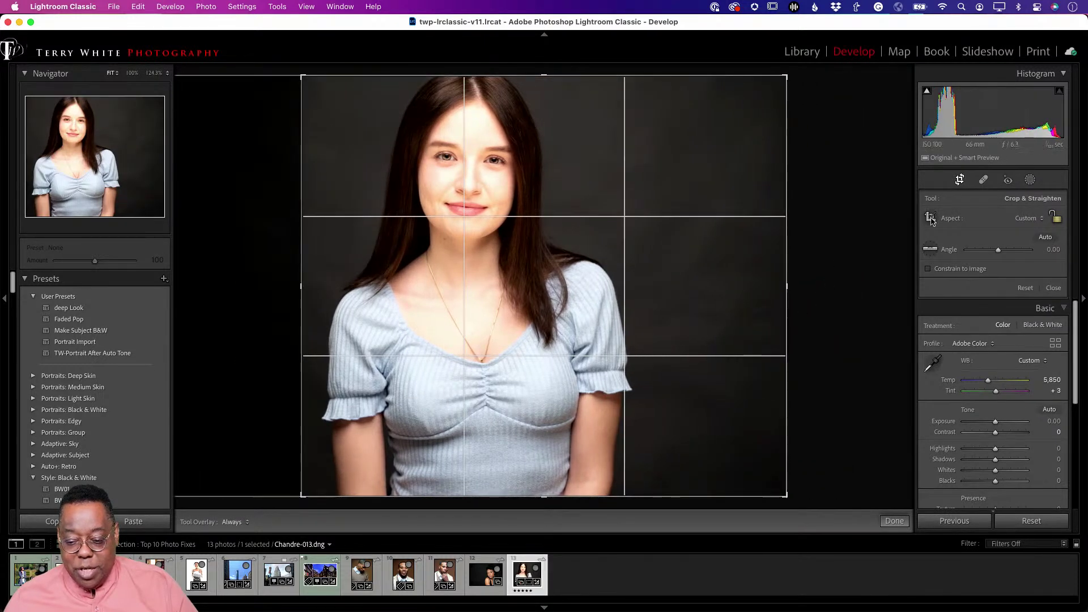
click(957, 182)
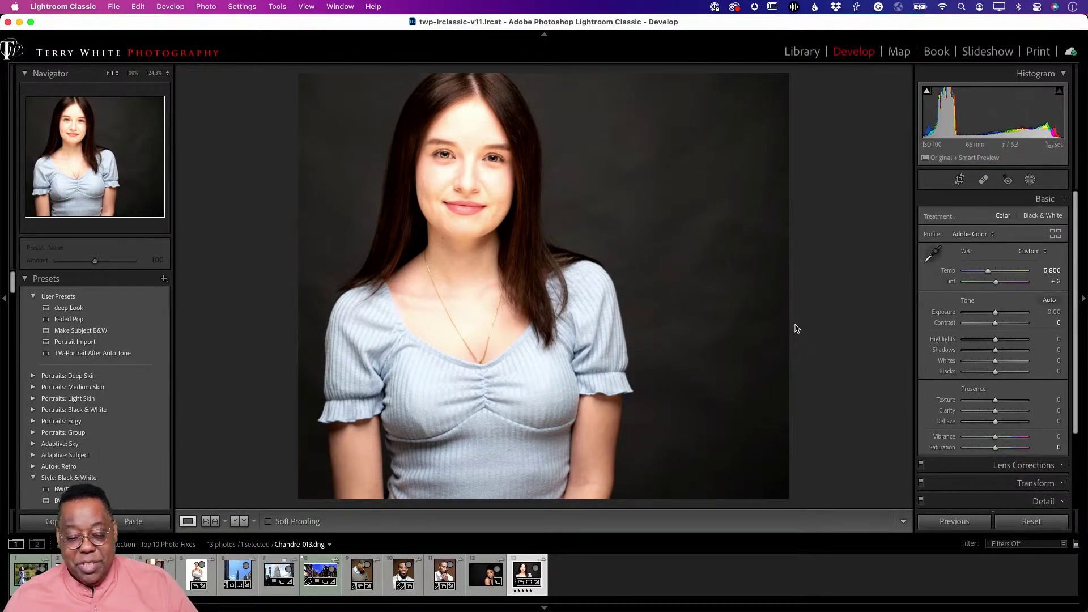
key(super+z)
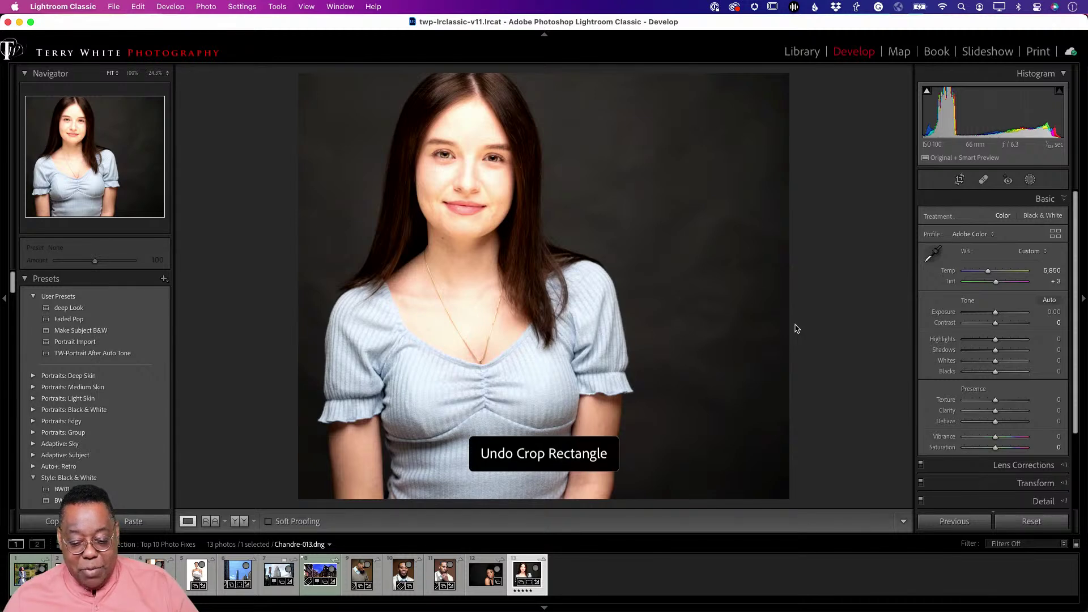
key(super+z)
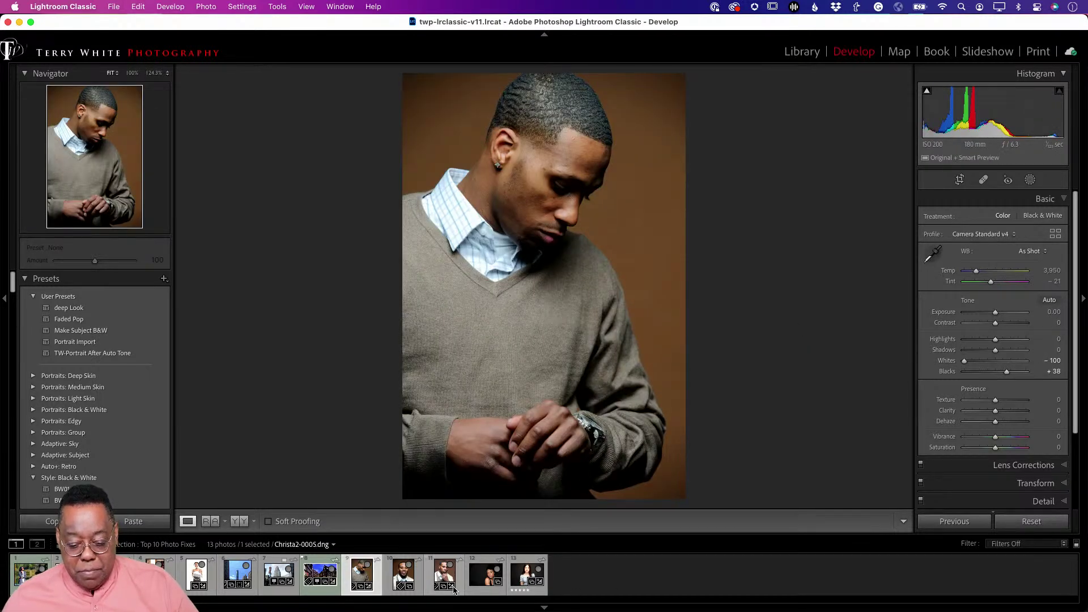
Return to the woman's portrait in Photoshop and crop it with Content-Aware, trimming its left side and extending the canvas beyond its right edge
click(520, 578)
key(super+e)
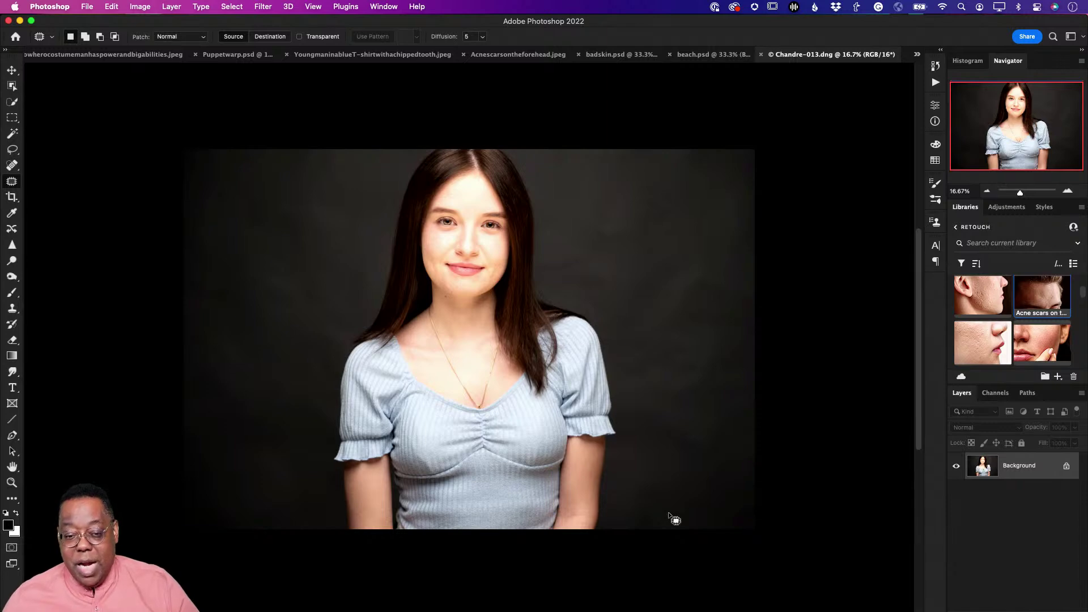
key(x)
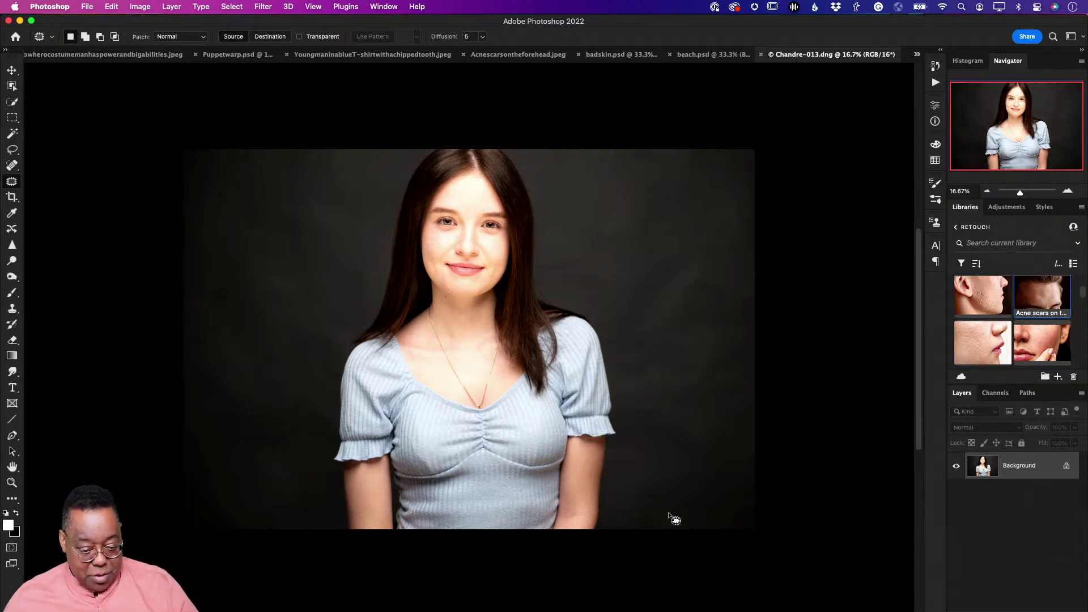
key(c)
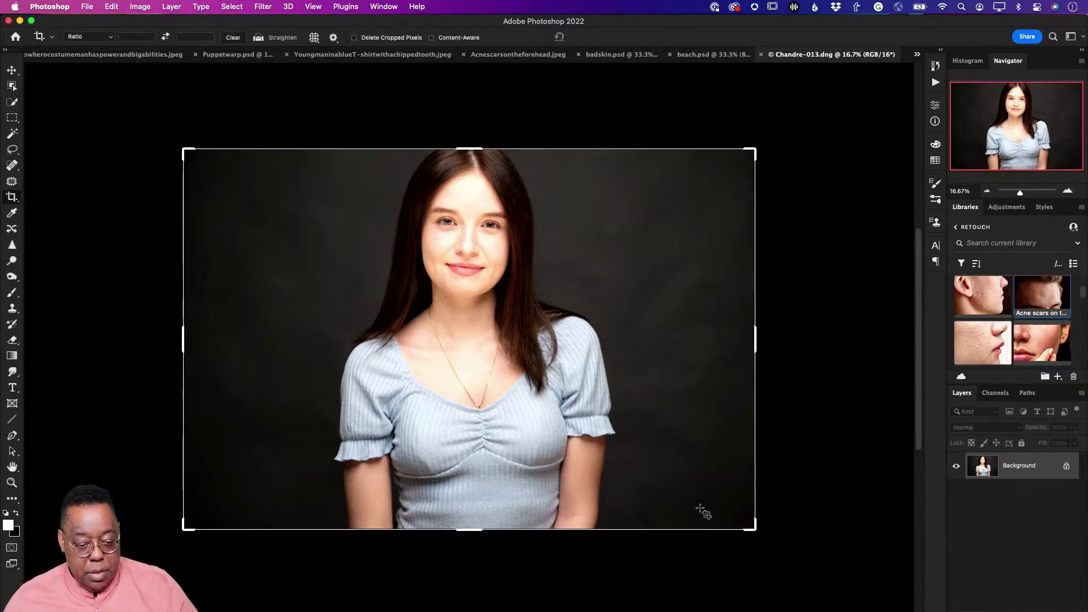
click(432, 37)
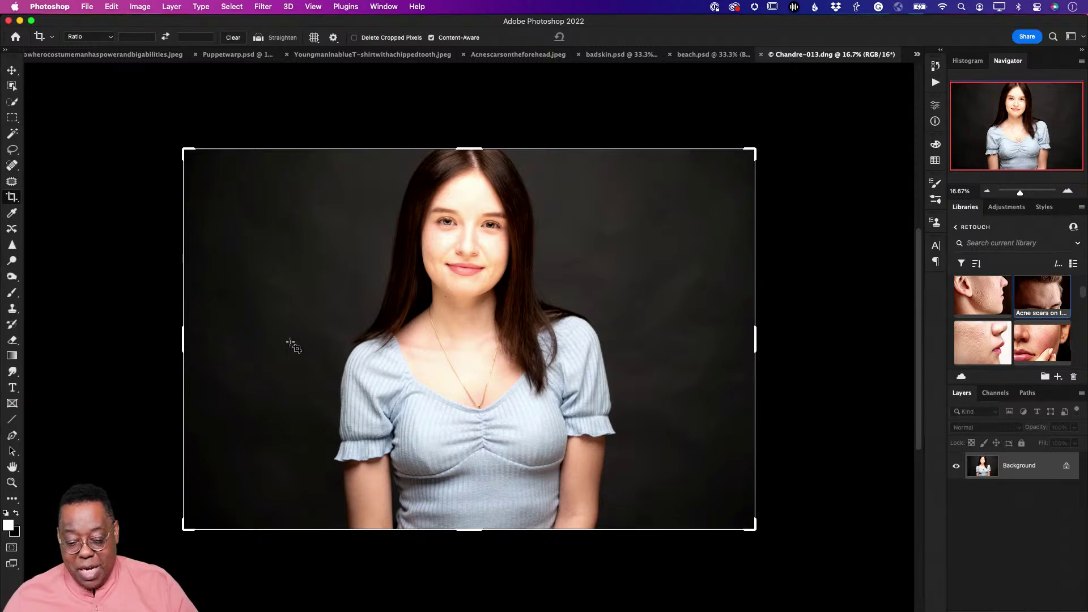
drag(314, 347, 343, 346)
drag(184, 343, 245, 343)
drag(693, 337, 771, 335)
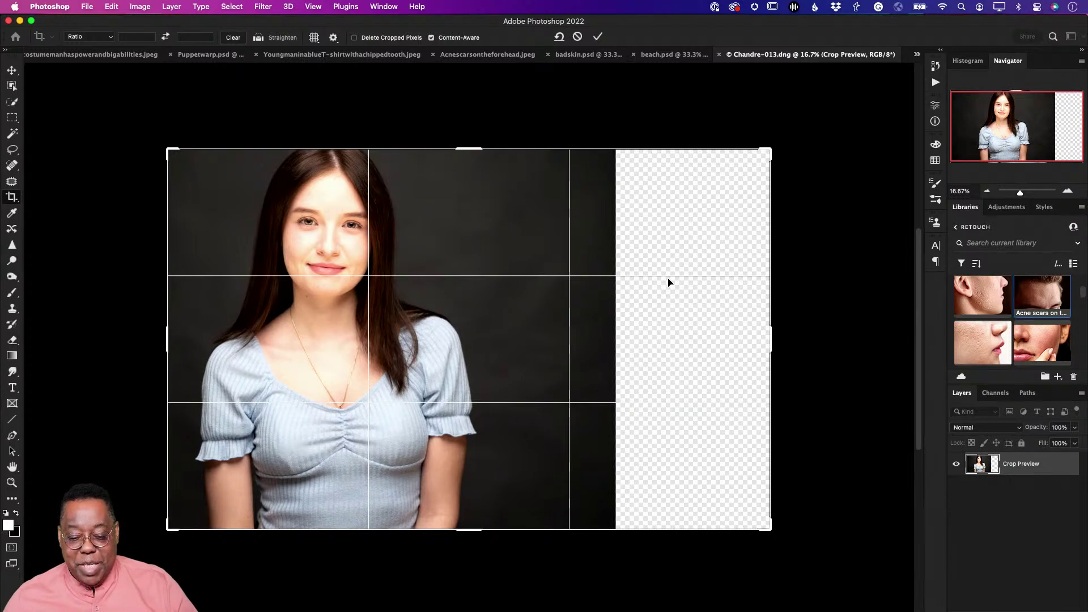
click(596, 38)
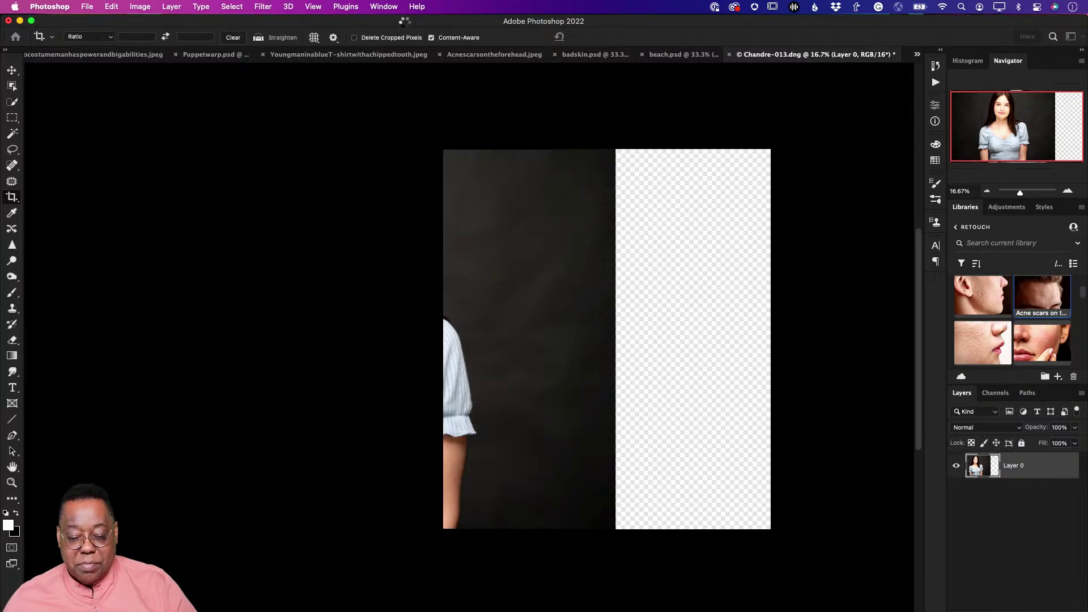
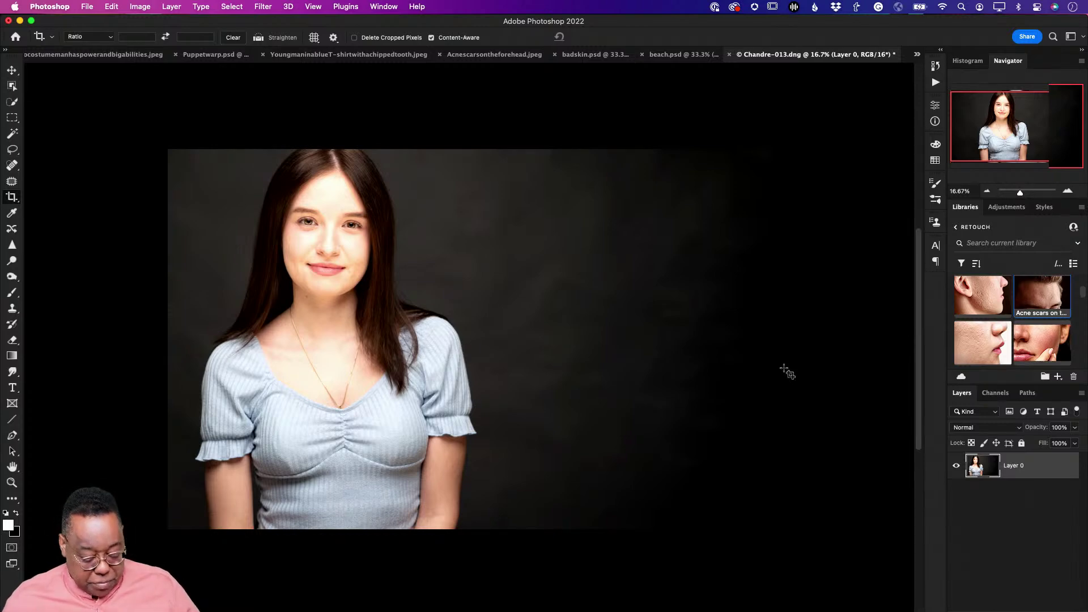
Save and close the extended portrait, and compare it with the original photo in Lightroom Classic's Library
key(super+w)
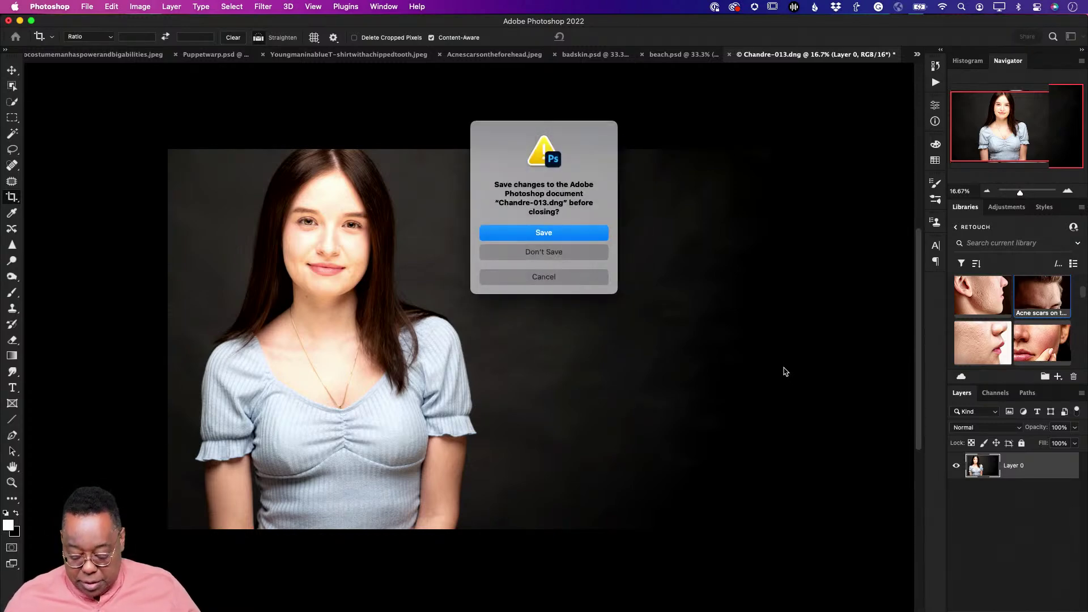
key(Return)
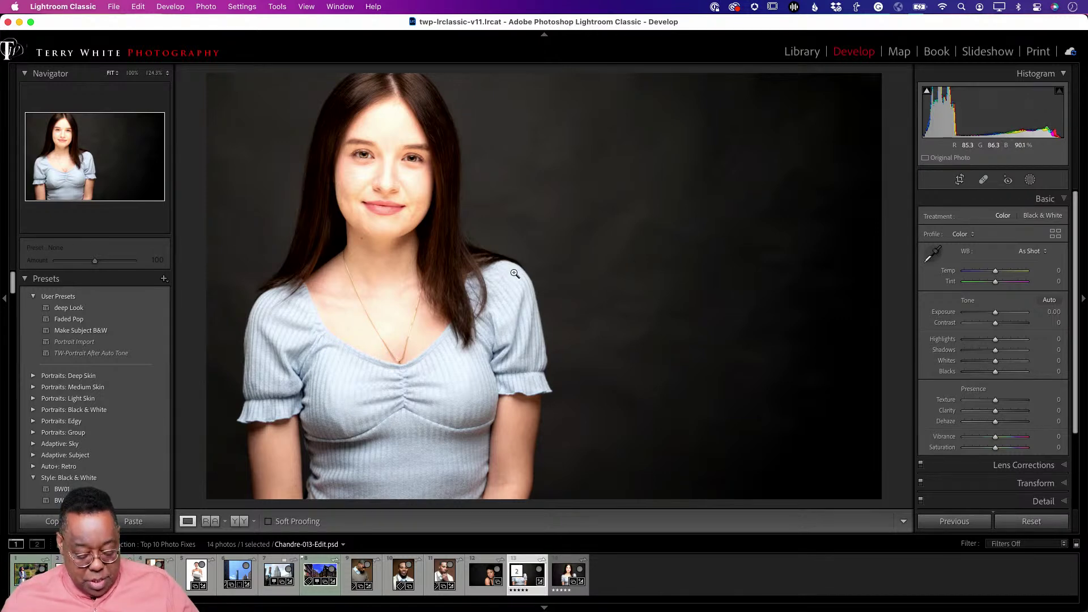
key(g)
double_click(408, 446)
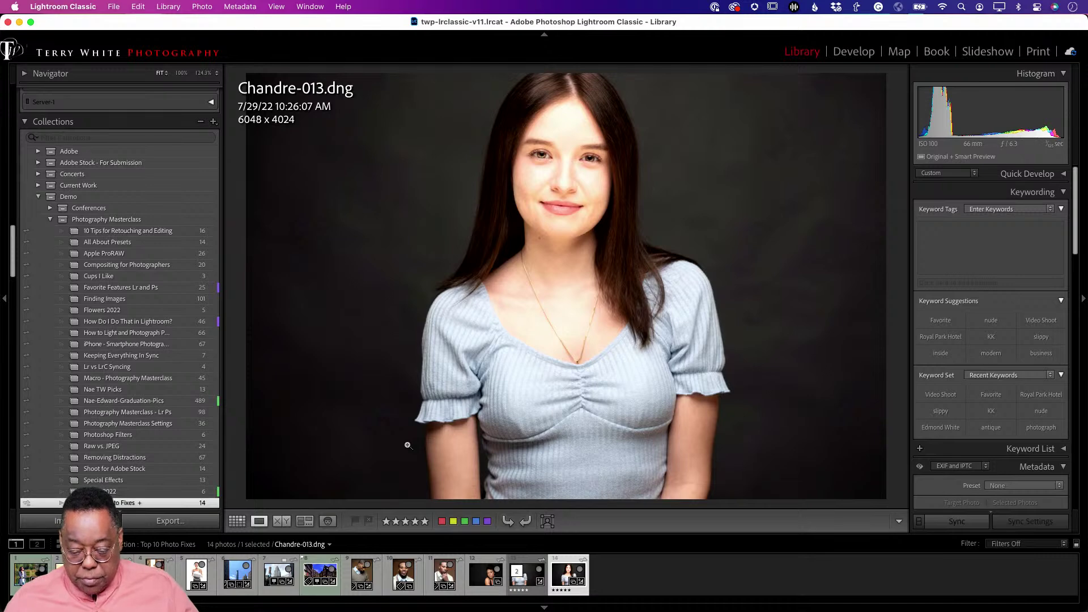
key(Left)
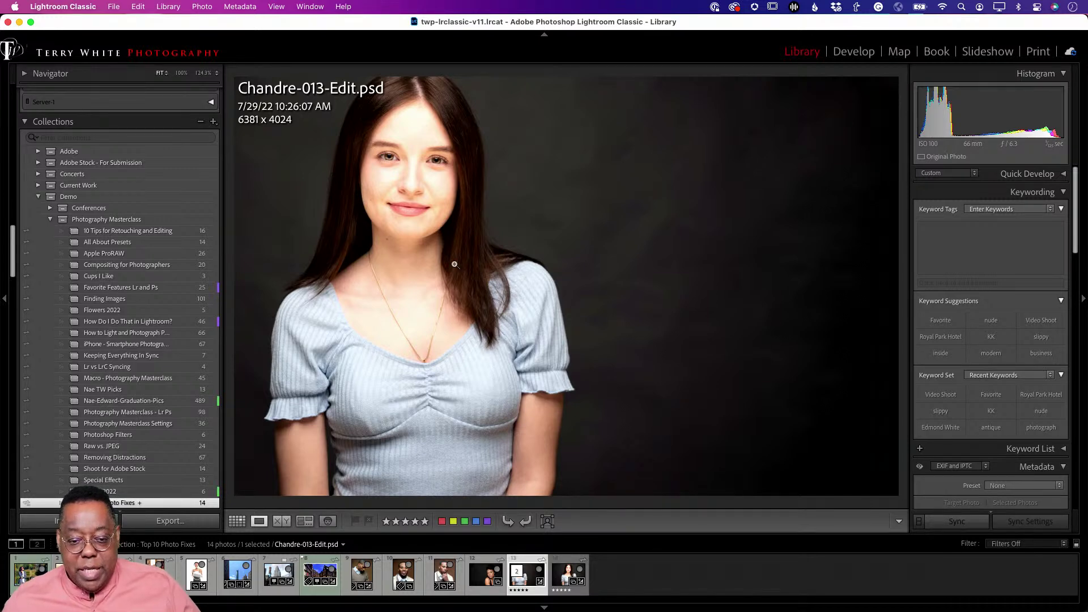
key(g)
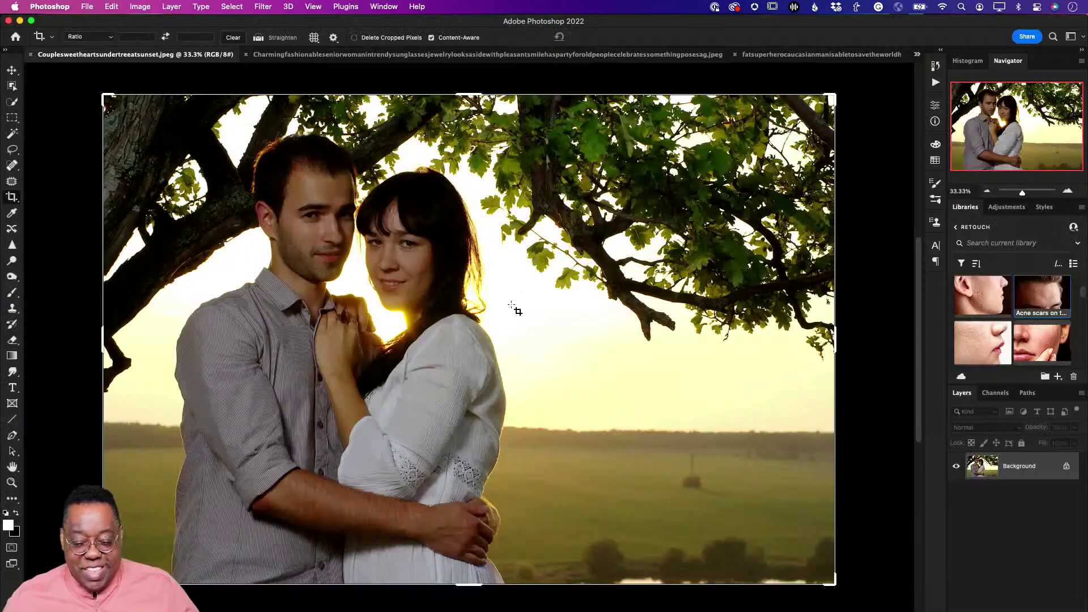
In Photoshop, convert the photo of the curly-haired woman in pink sunglasses for Smart Filters
click(302, 55)
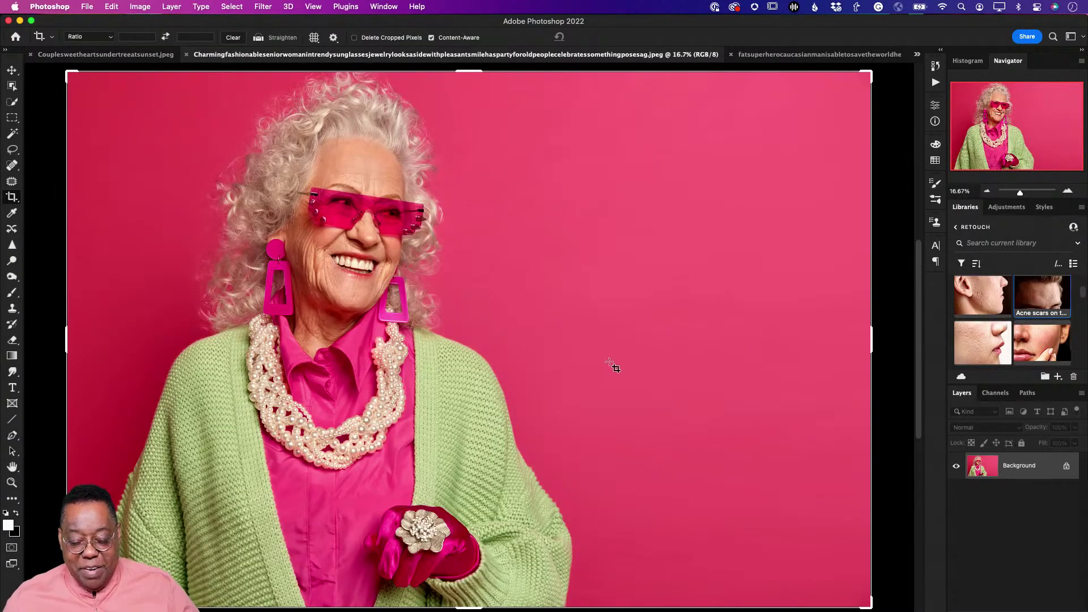
key(v)
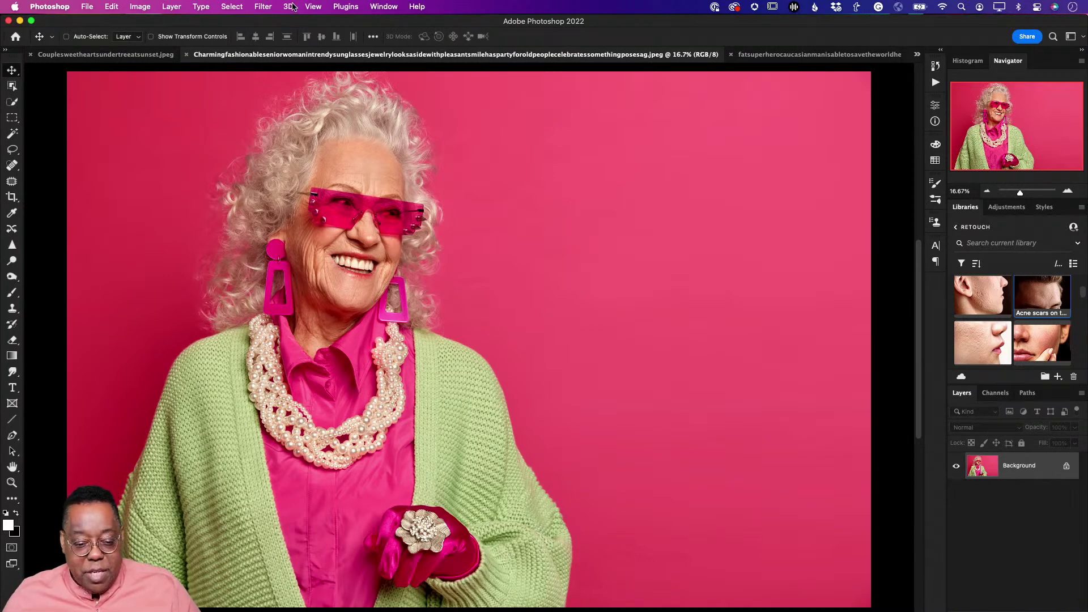
click(263, 7)
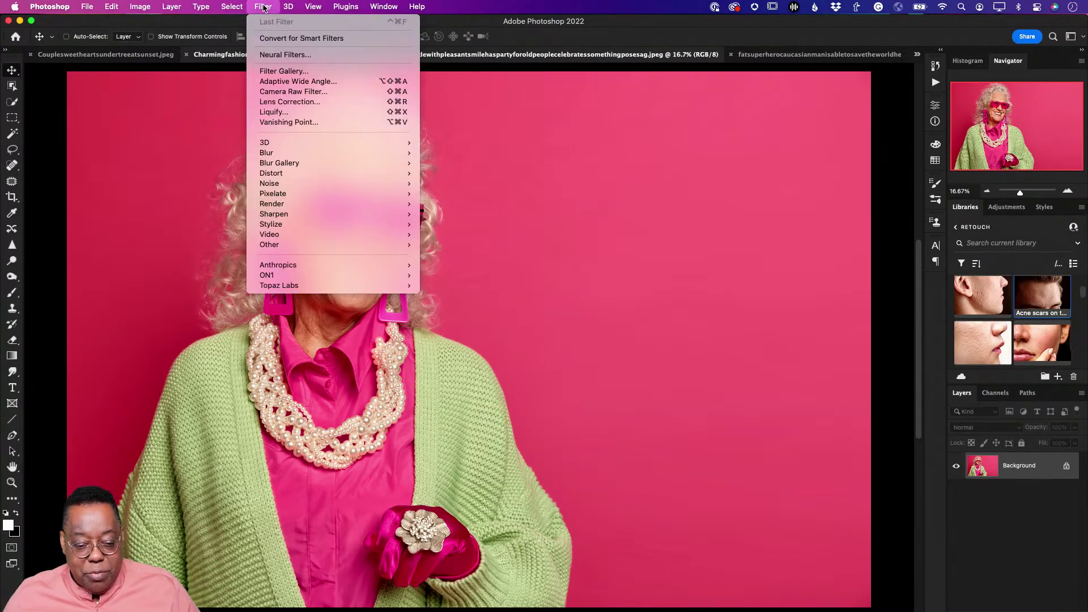
click(422, 154)
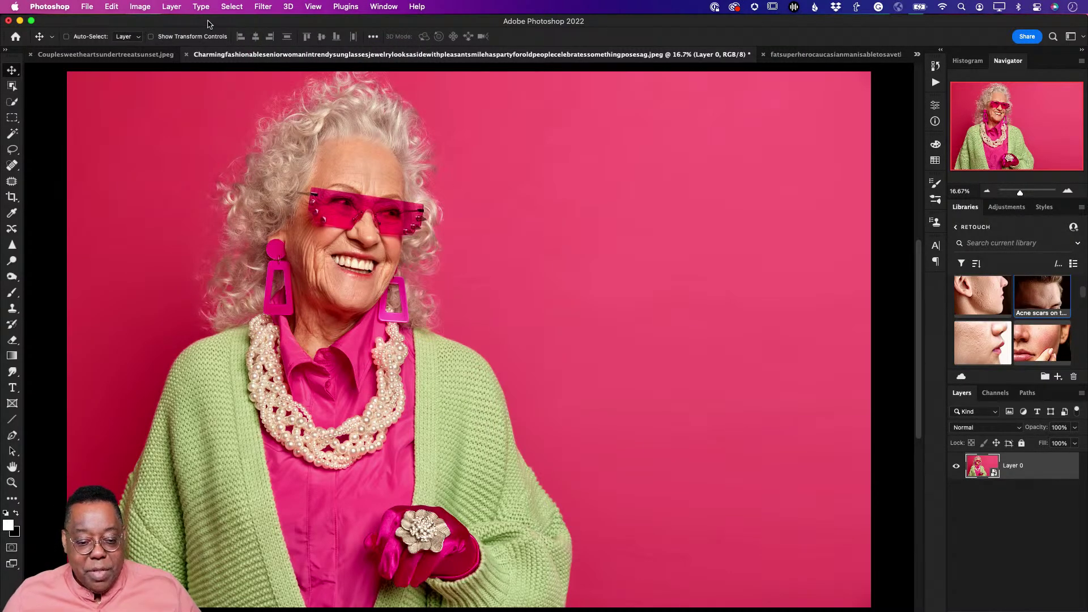
Open the Liquify filter on the photo of the woman in pink sunglasses, using the Forward Warp tool
click(225, 7)
mouse_move(263, 7)
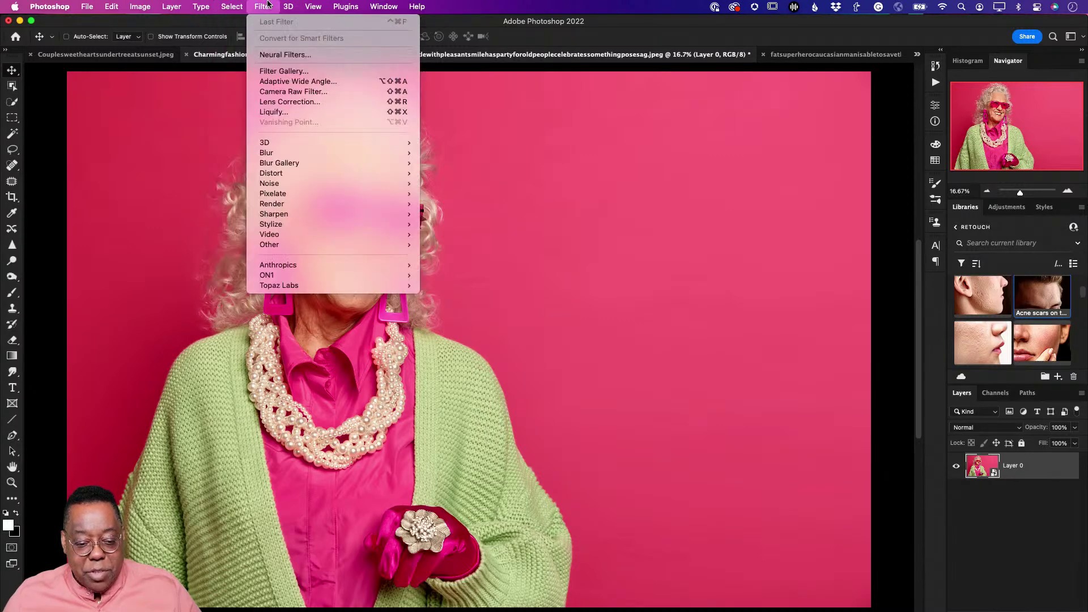
click(276, 112)
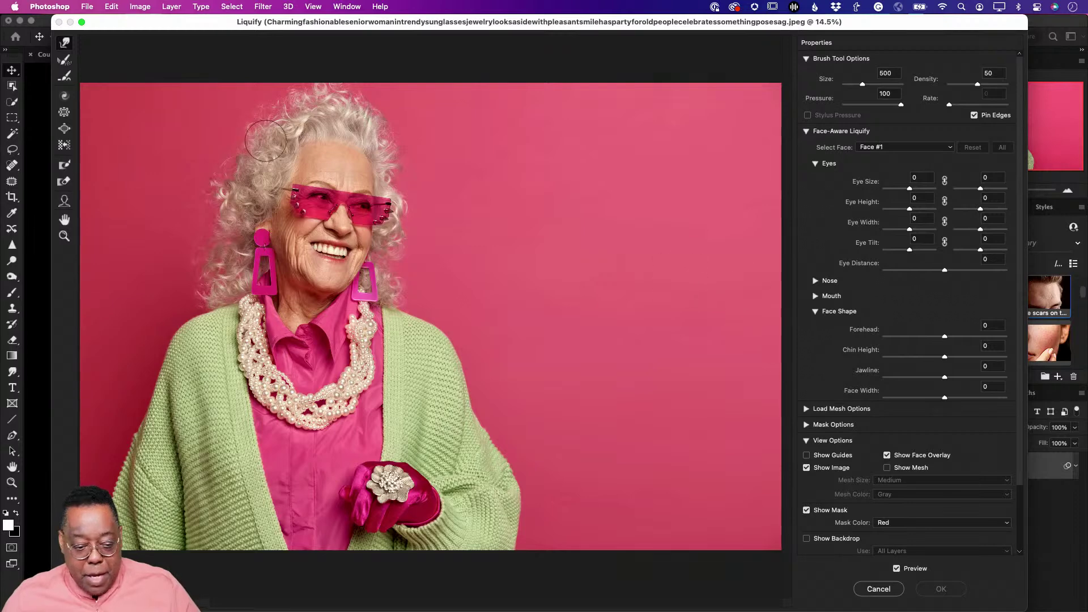
click(65, 43)
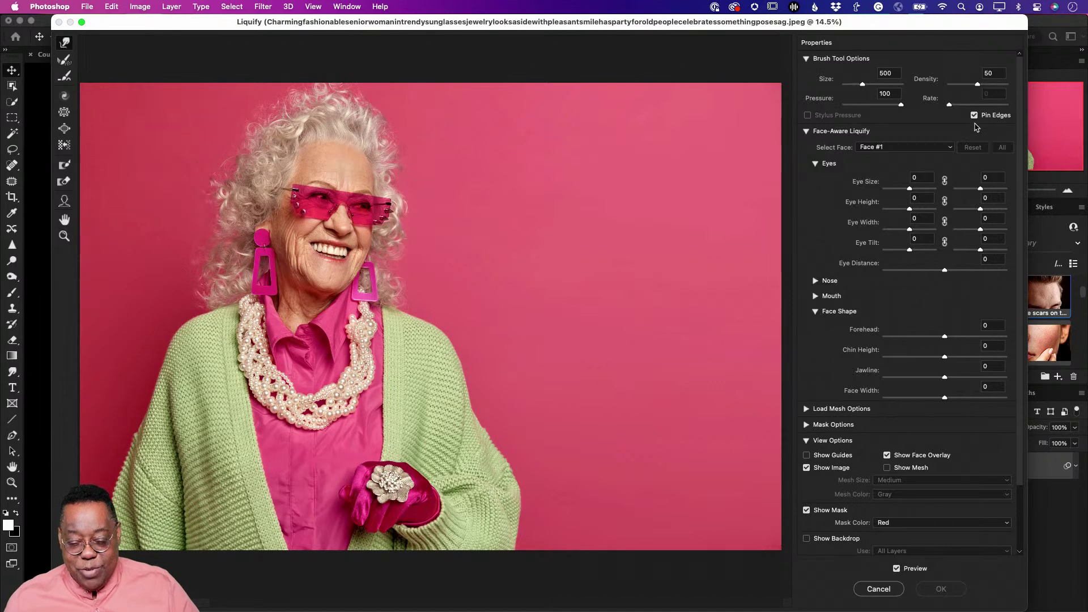
Try pushing the backdrop's lower edge upward with Pin Edges turned off, and undo the warp
click(974, 115)
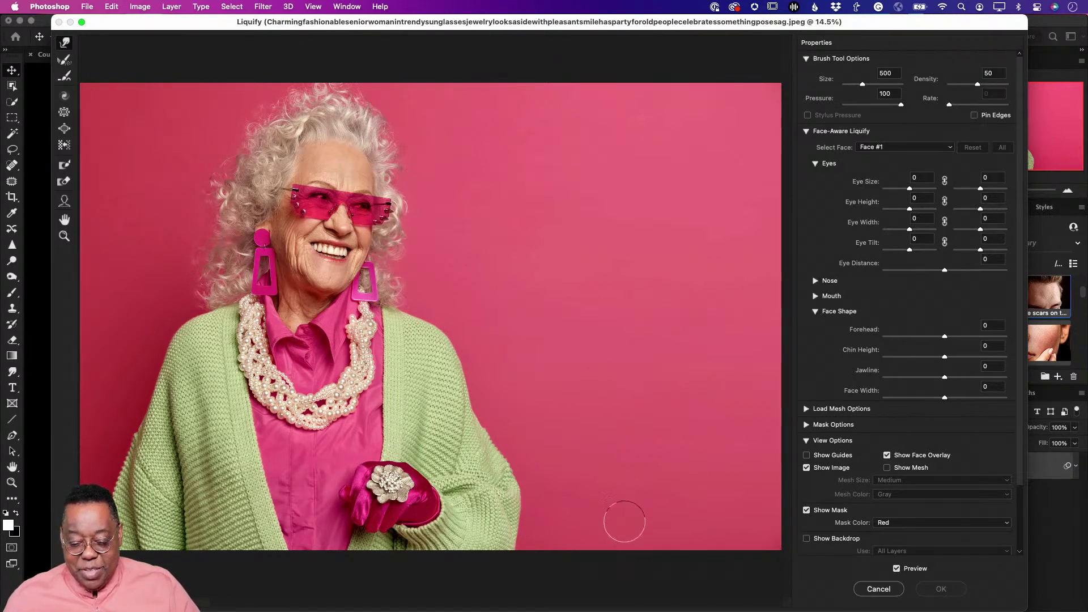
drag(644, 547, 641, 529)
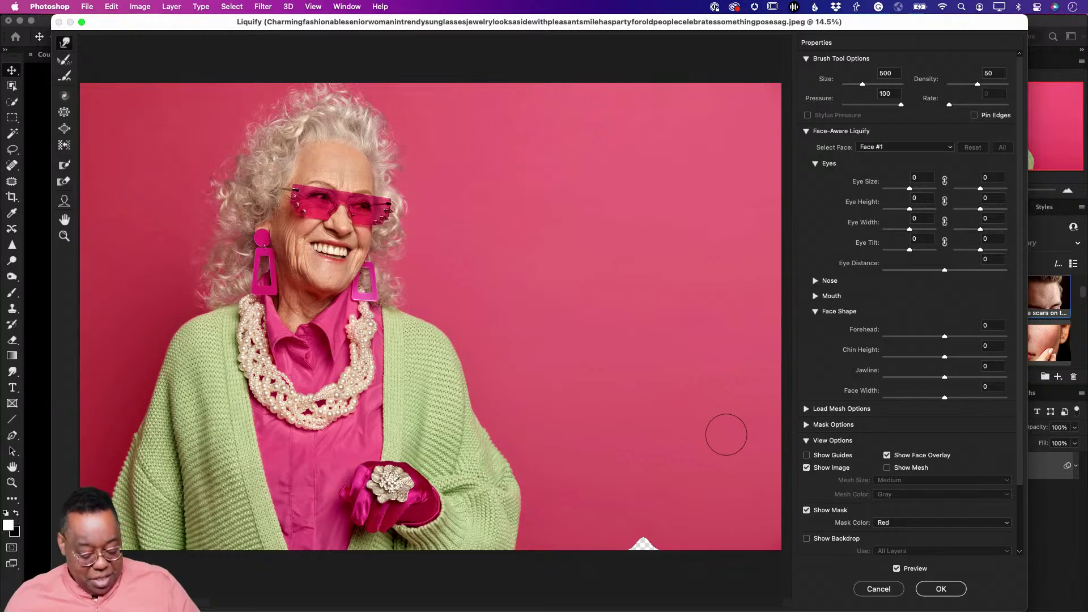
key(super+z)
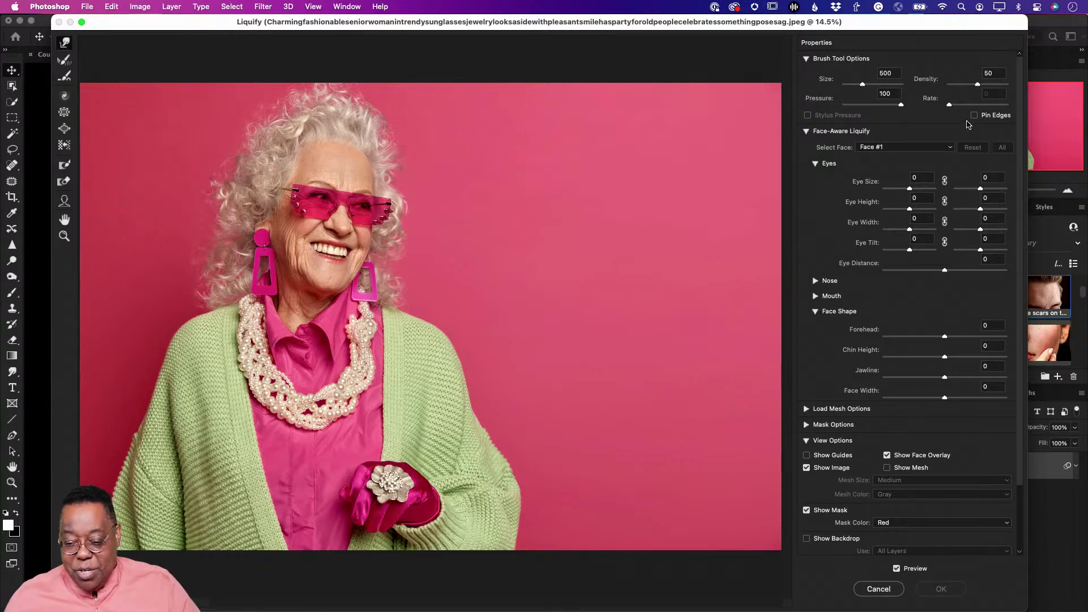
Turn Pin Edges back on and push the backdrop upward from the photo's lower edge
click(974, 115)
drag(622, 554, 614, 503)
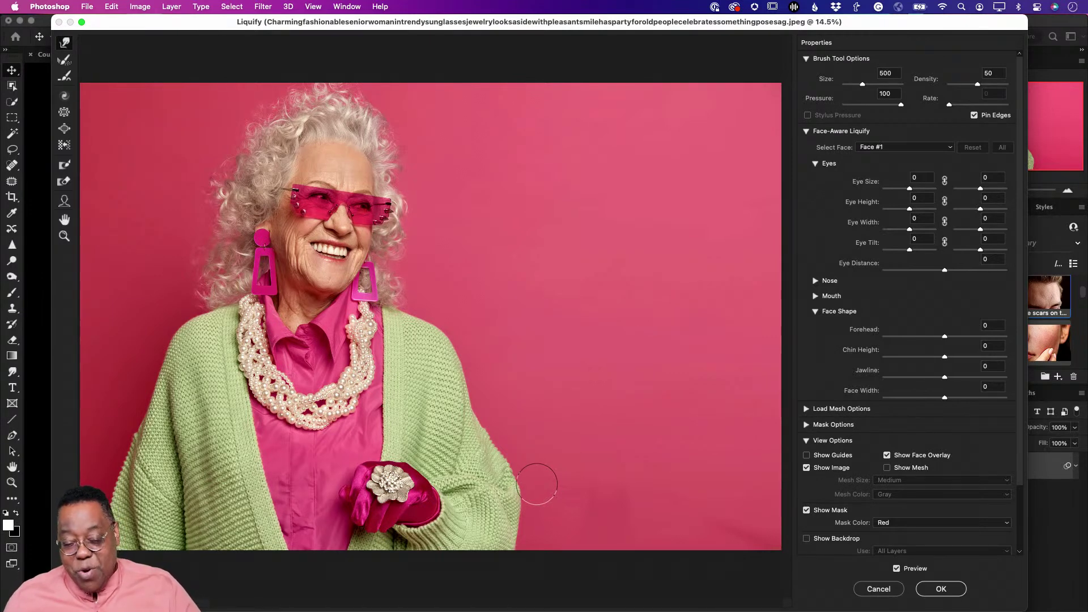
Set the warp brush size to 1400, push the bulging cardigan sleeve beside the gloved hand inward, and apply Liquify
key(bracketright)
key(bracketright)
key(bracketright)
key(bracketright)
key(bracketright)
key(bracketright)
key(bracketright)
key(bracketright)
key(bracketright)
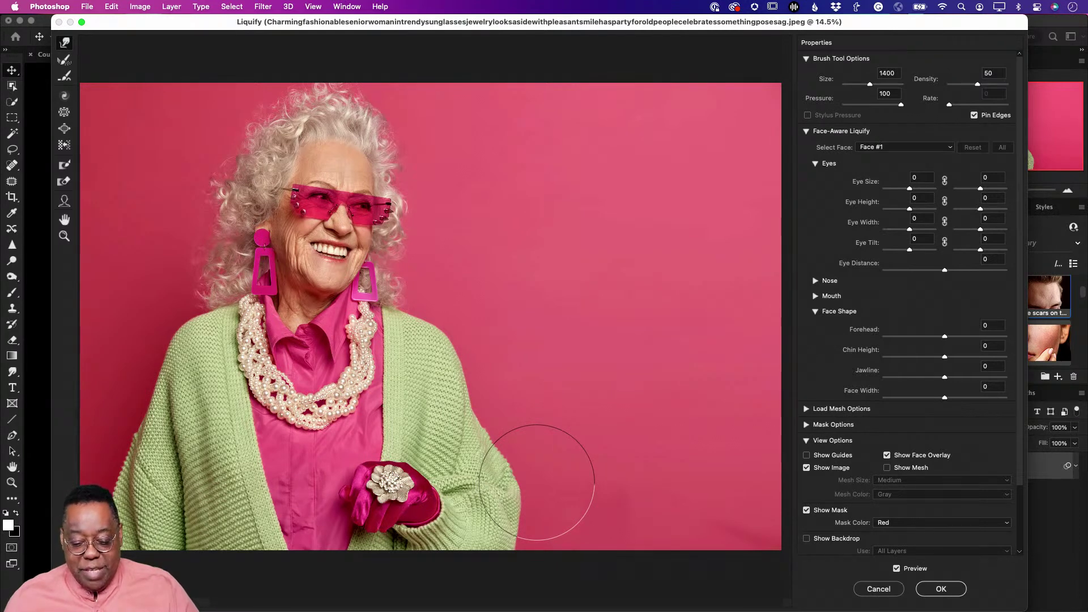
drag(537, 482, 527, 482)
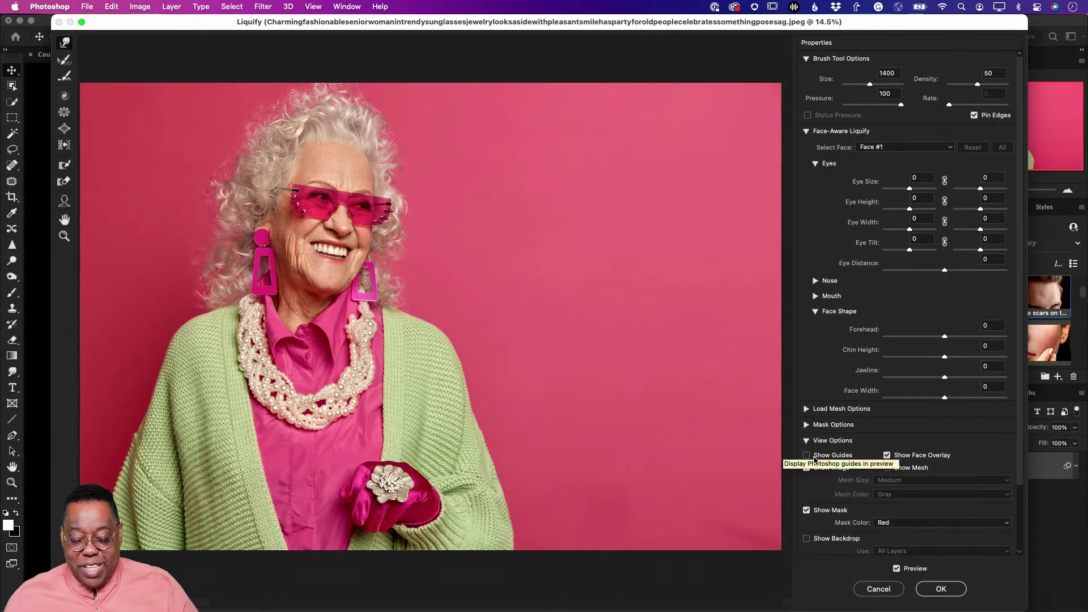
click(940, 590)
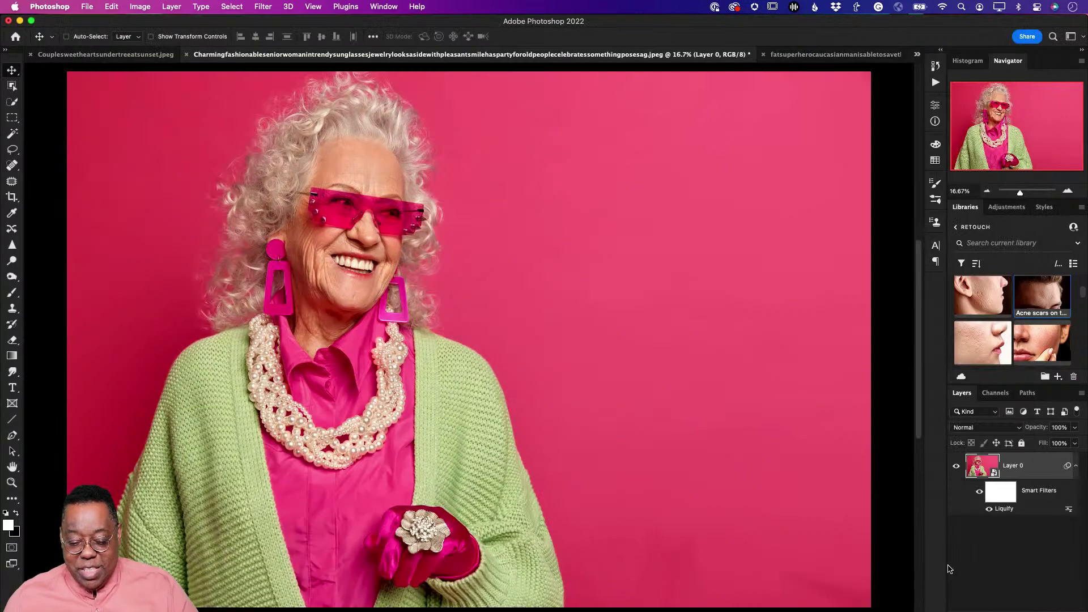
Compare the sleeve before and after Liquify by toggling the visibility of the Smart Filters
click(980, 493)
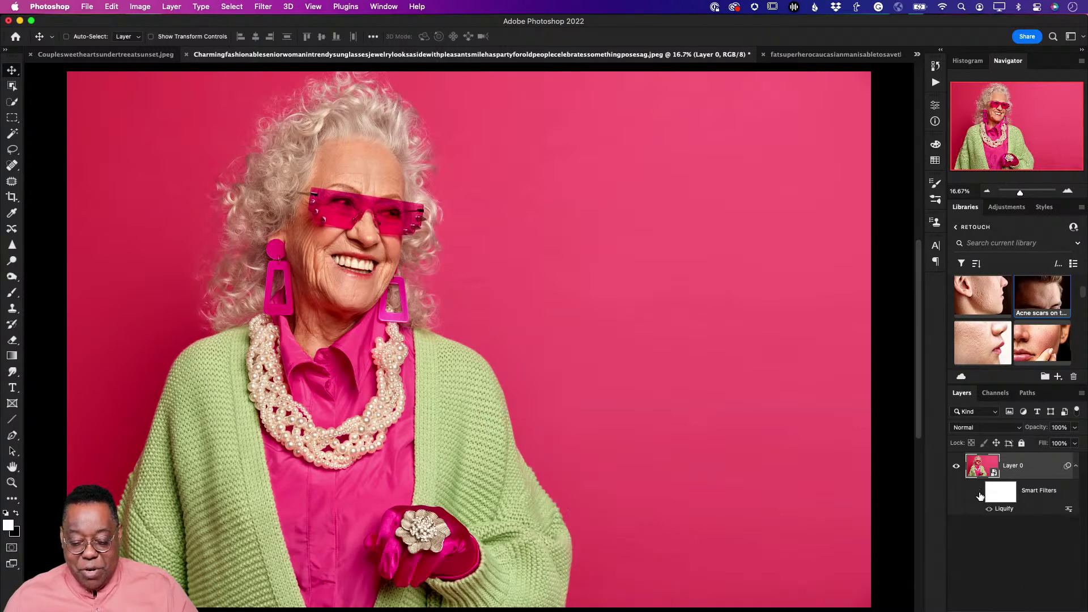
click(980, 493)
click(980, 493)
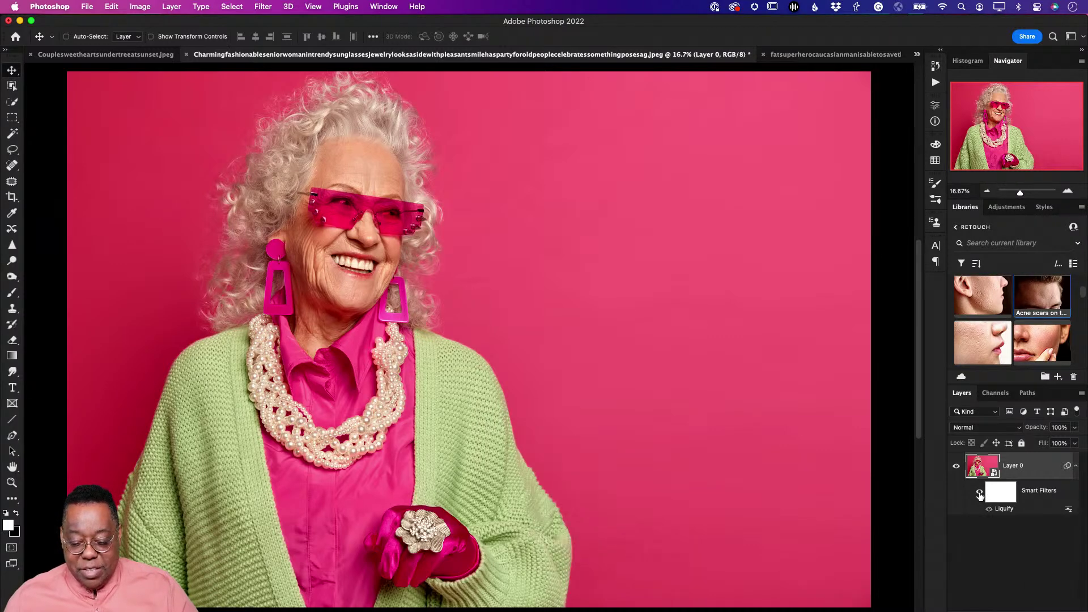
click(979, 493)
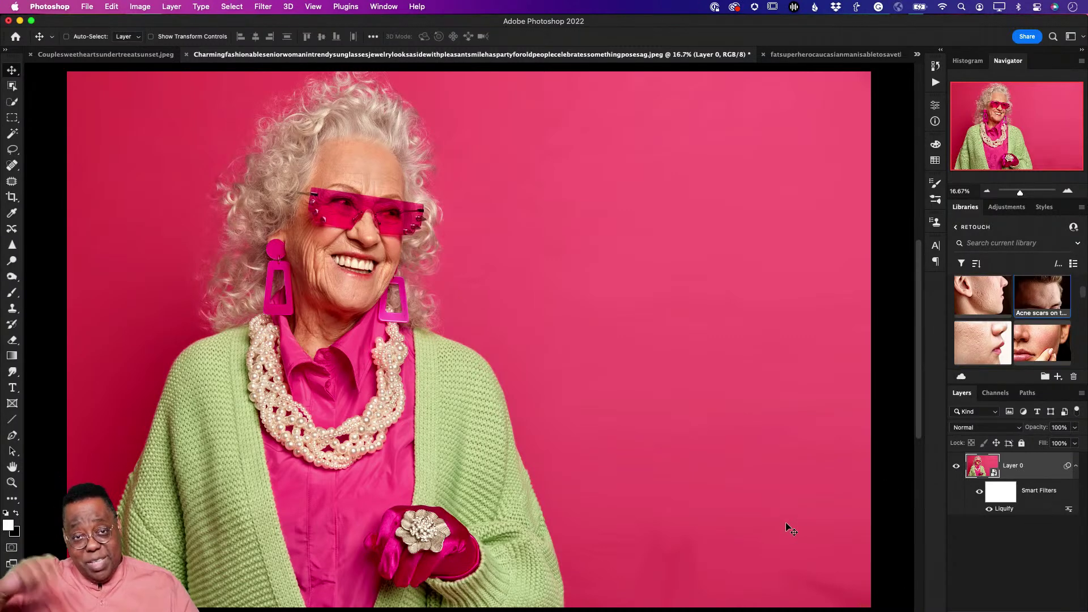
click(978, 491)
click(979, 491)
click(978, 493)
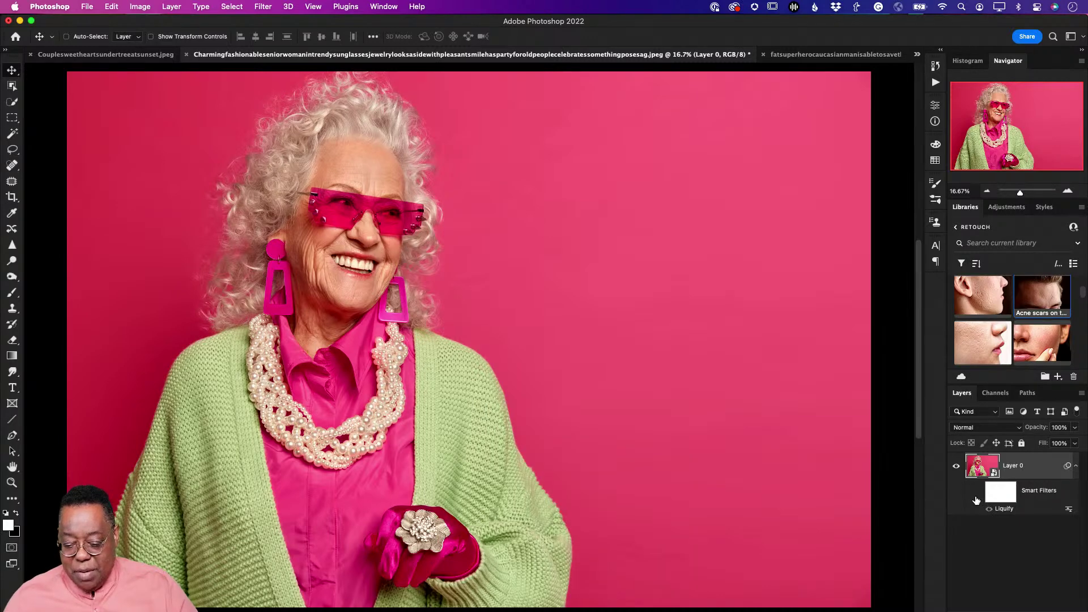
click(978, 492)
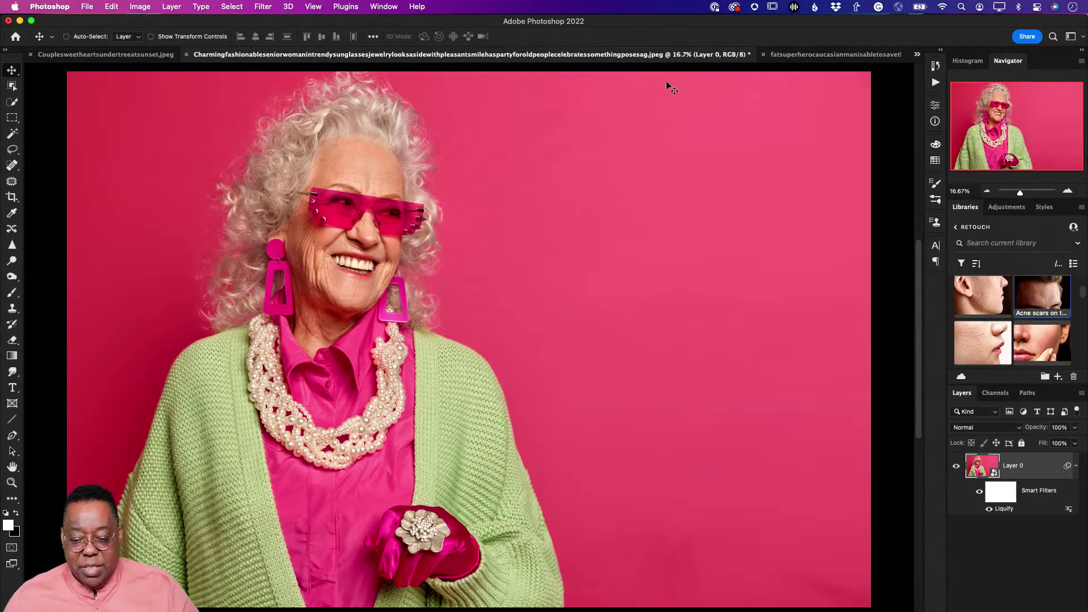
Switch to the photo of the superhero in the yellow cape and convert it for Smart Filters
click(821, 55)
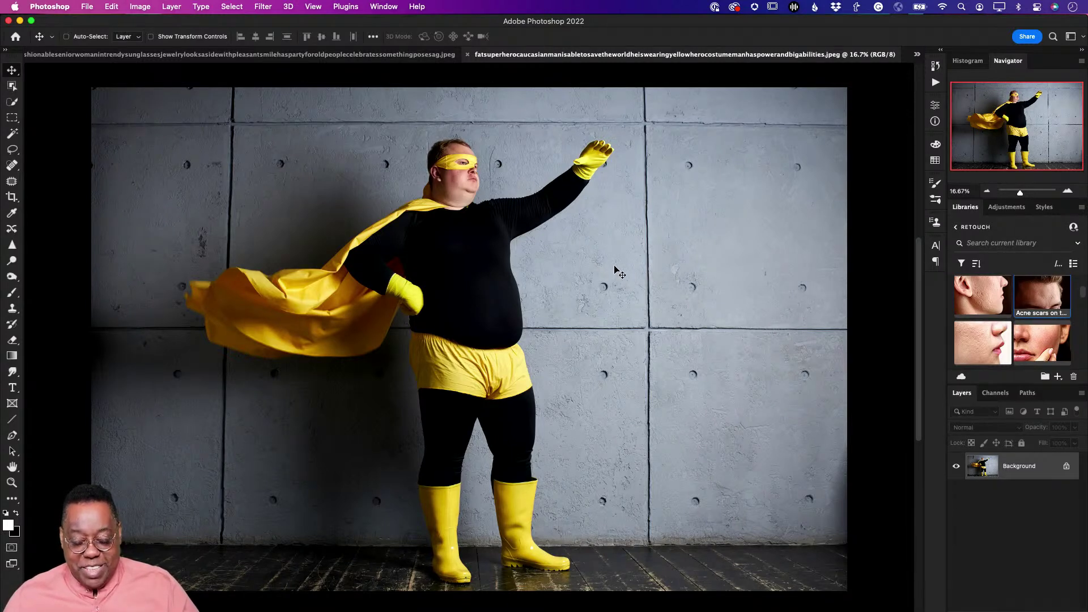
key(z)
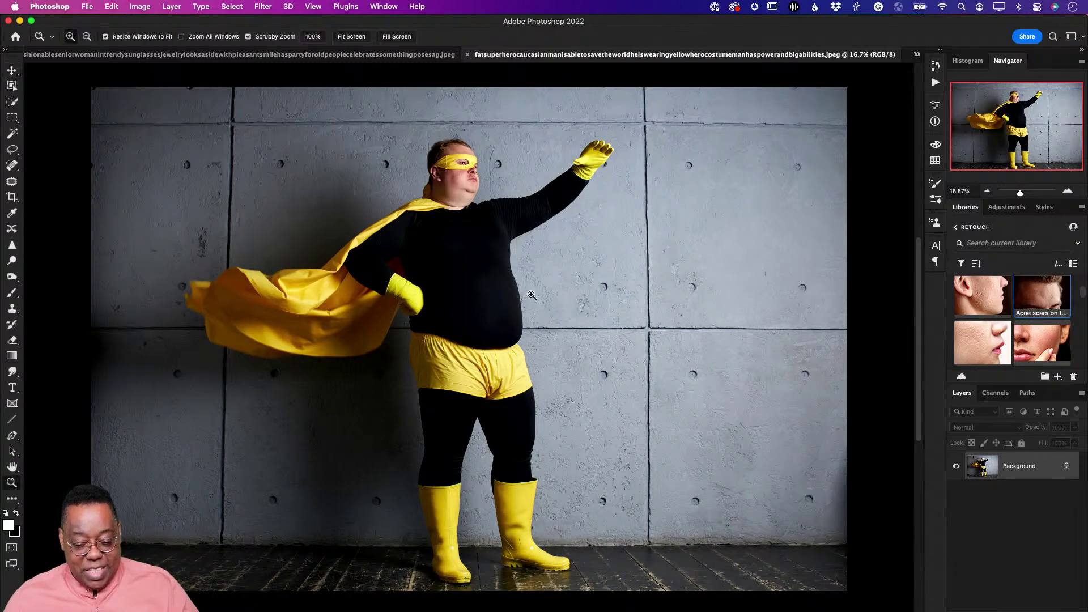
drag(506, 295, 583, 381)
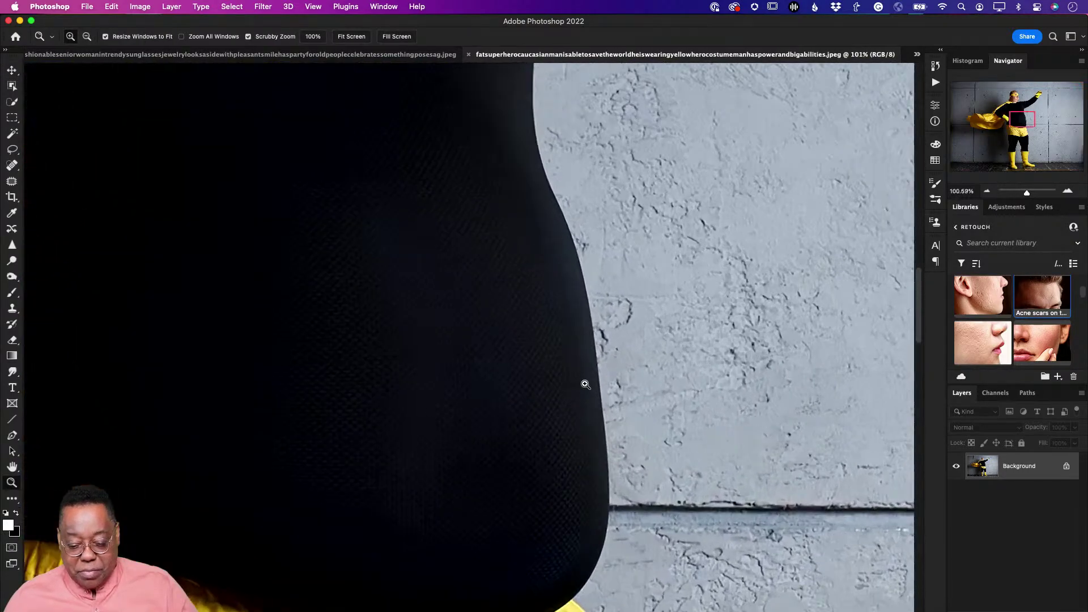
drag(728, 481, 506, 256)
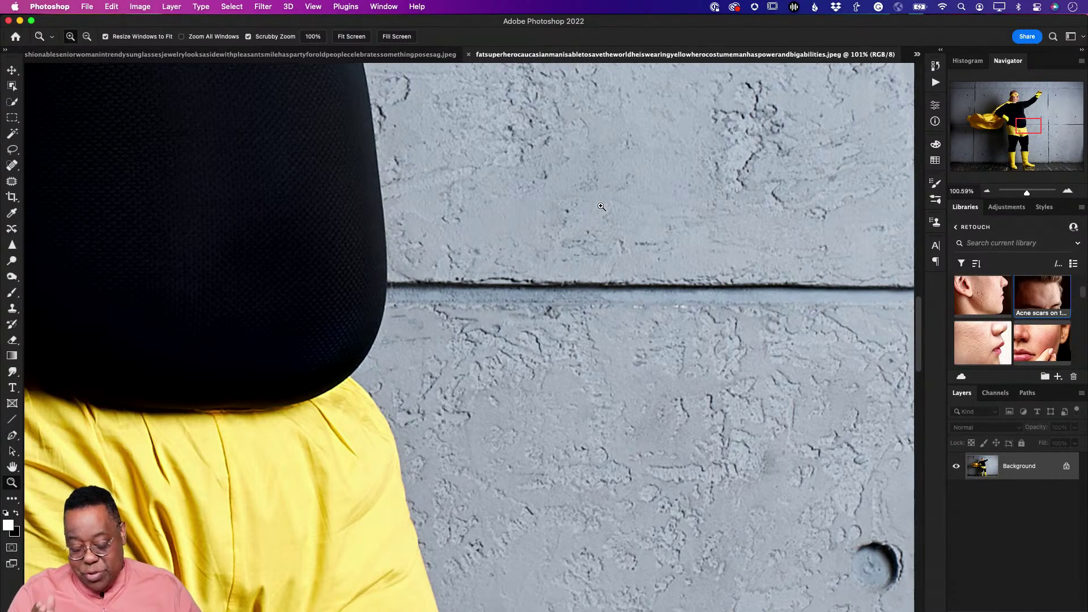
key(super+0)
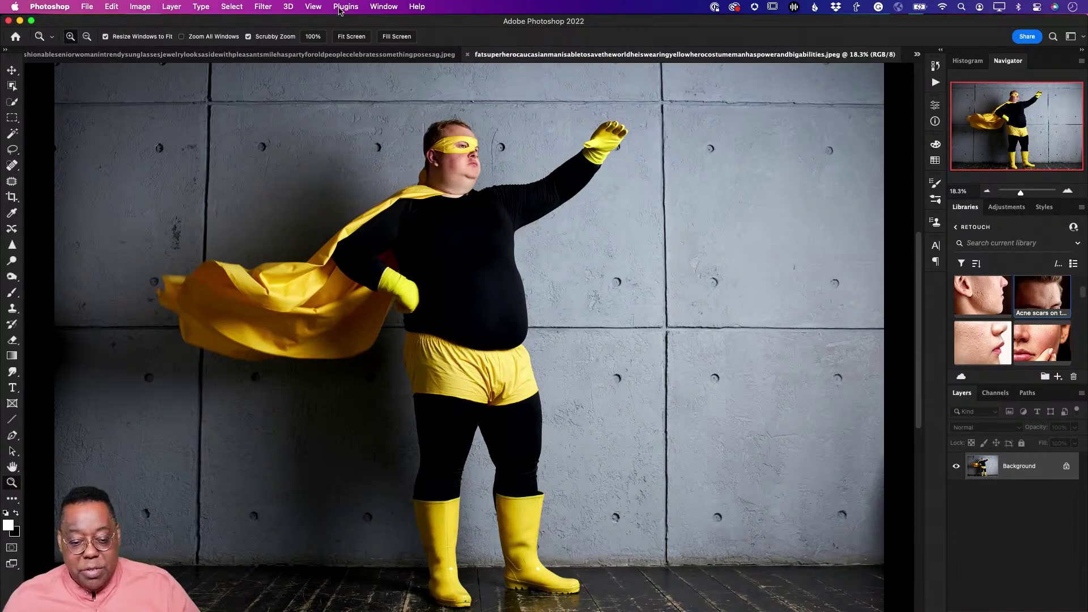
click(271, 8)
click(270, 38)
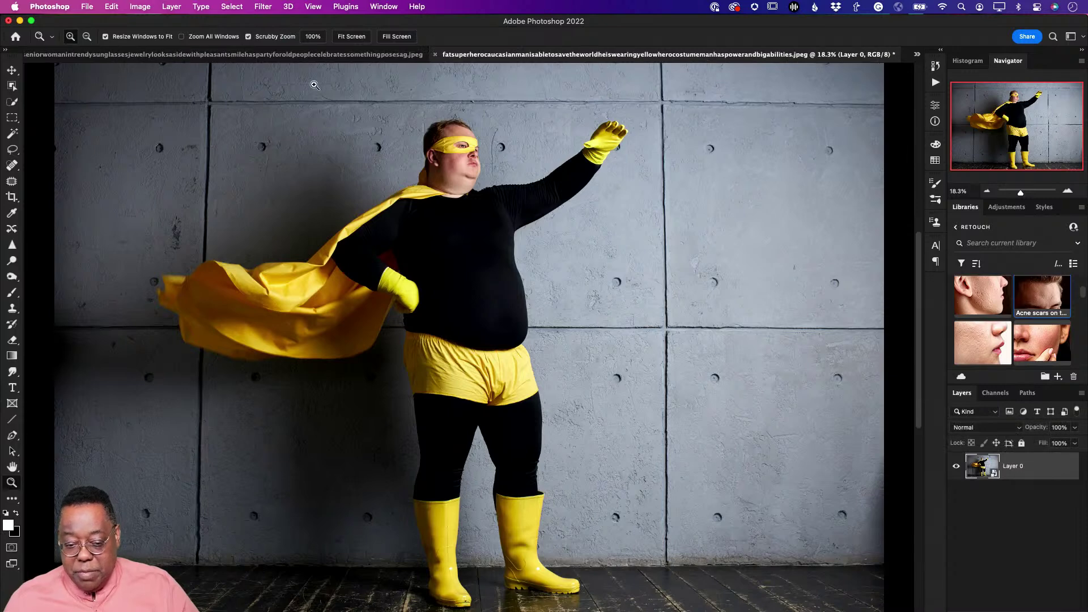
Open Liquify on the superhero photo and set the Forward Warp brush size to 600
click(264, 7)
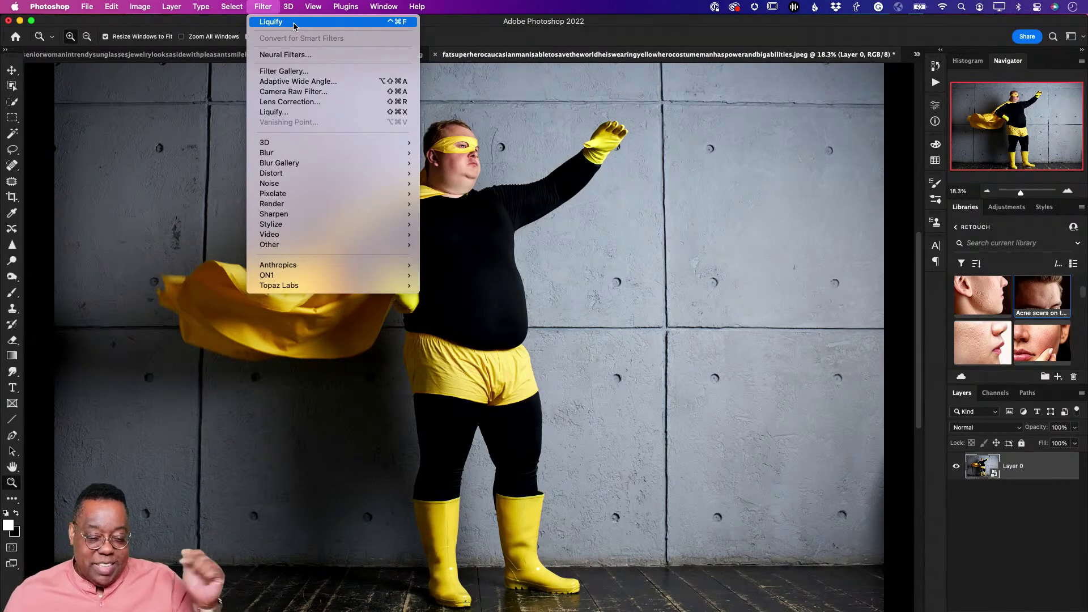
click(289, 112)
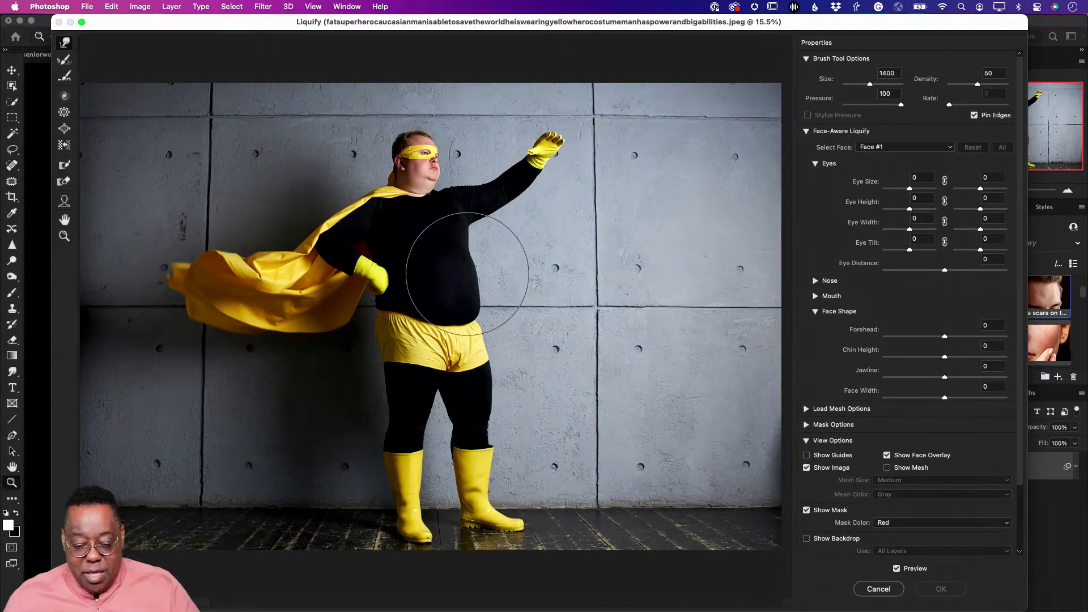
key(bracketleft)
key(bracketleft)
key(bracketleft)
key(bracketleft)
key(bracketleft)
key(bracketleft)
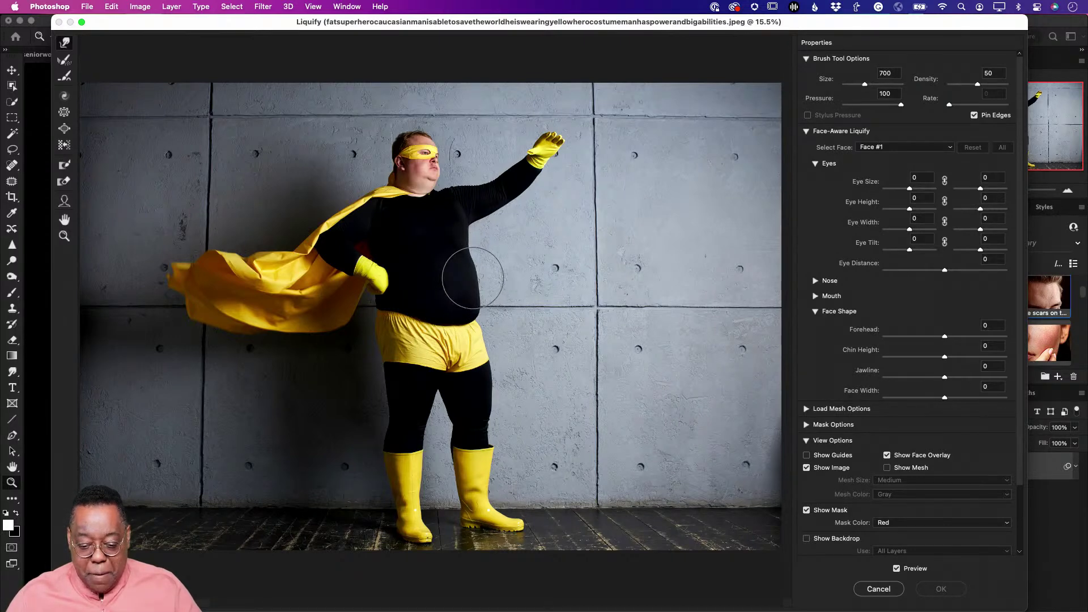
scroll(472, 277, up, 2)
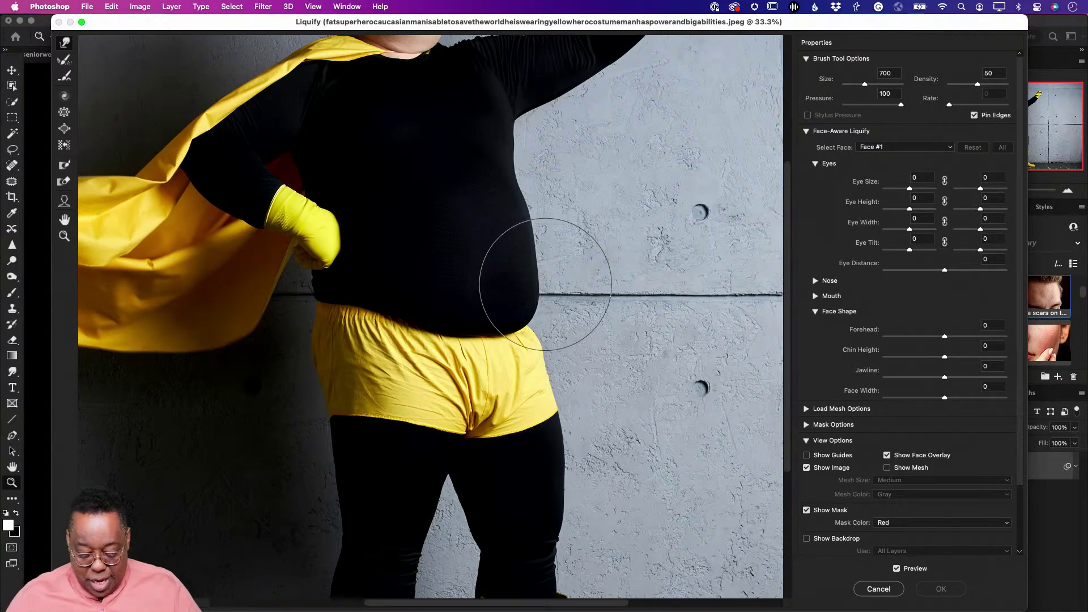
key(bracketleft)
key(bracketleft)
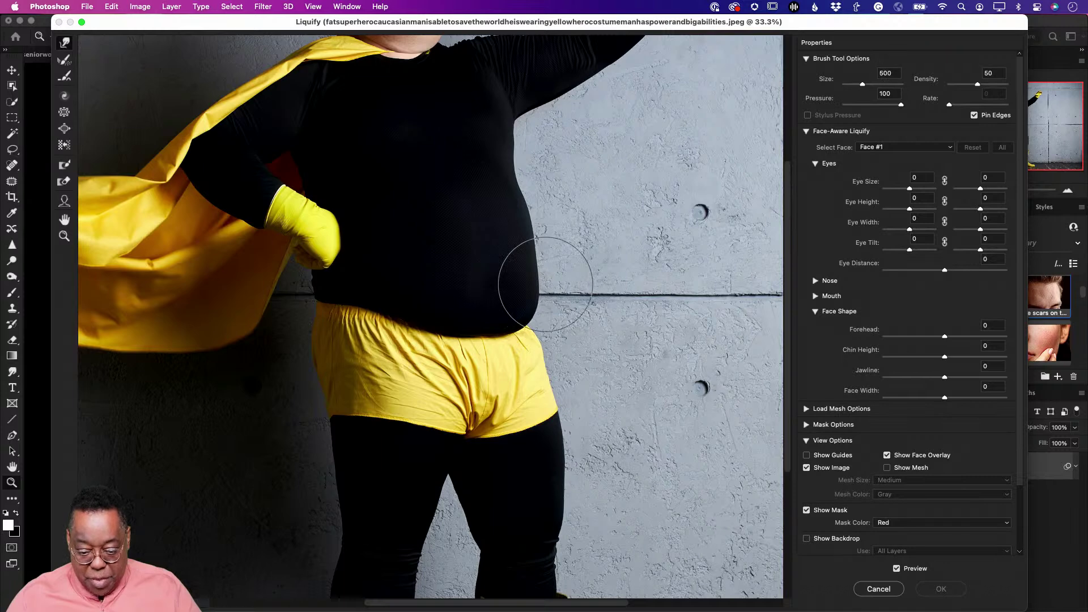
key(bracketleft)
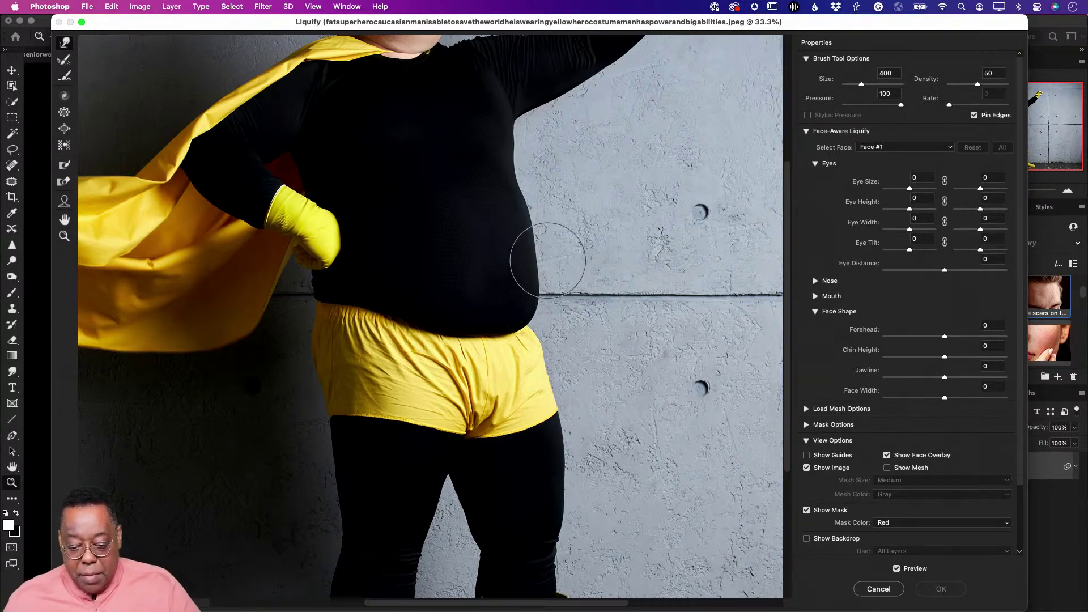
key(bracketright)
key(bracketright)
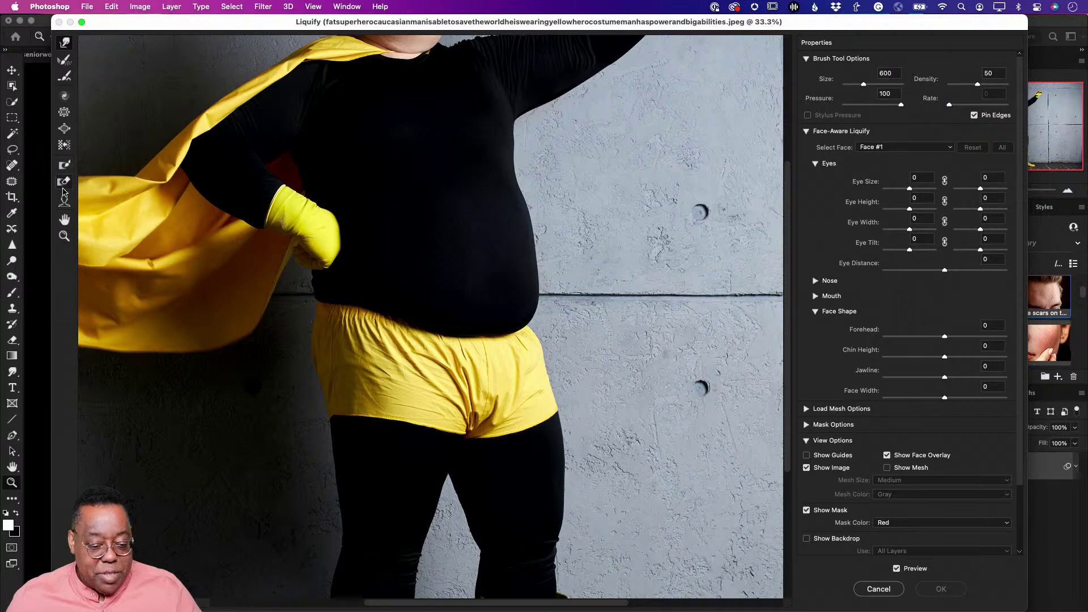
Freeze the wall beside the superhero's belly with a size 200 brush, push the belly's edge inward with Forward Warp, and apply Liquify
click(64, 164)
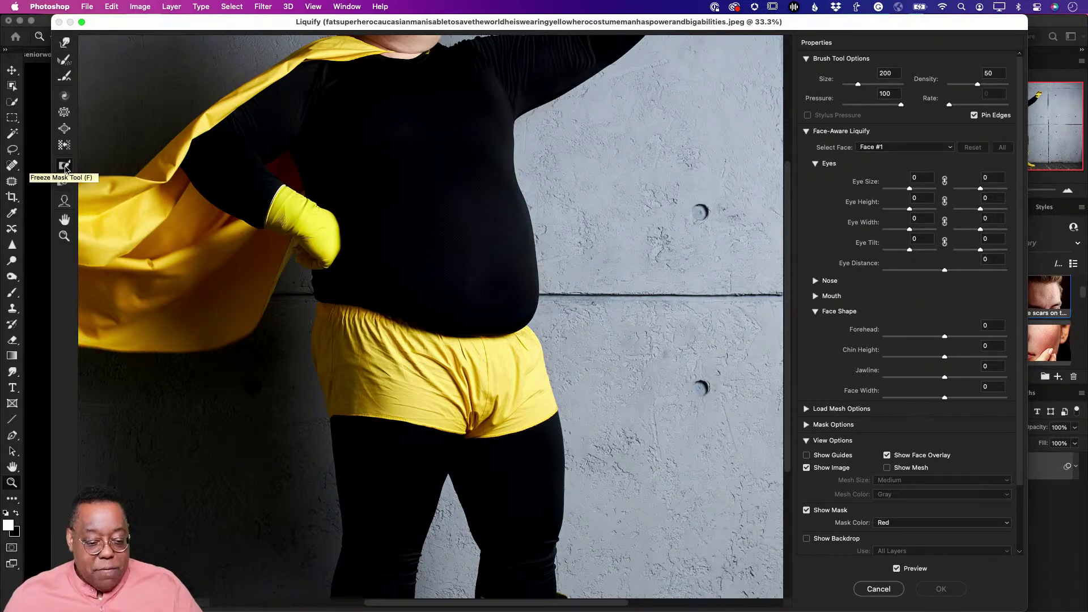
mouse_move(572, 240)
mouse_down()
mouse_move(571, 208)
mouse_move(575, 299)
mouse_move(653, 303)
mouse_move(620, 308)
mouse_move(555, 184)
mouse_move(558, 287)
mouse_move(572, 325)
mouse_move(622, 319)
mouse_move(631, 306)
mouse_move(626, 264)
mouse_move(579, 309)
mouse_move(567, 350)
mouse_move(556, 320)
mouse_move(565, 300)
mouse_move(618, 285)
mouse_move(643, 258)
mouse_move(564, 170)
mouse_move(642, 235)
mouse_move(661, 285)
mouse_move(663, 322)
mouse_move(587, 358)
mouse_move(583, 344)
mouse_move(583, 381)
mouse_move(565, 348)
mouse_move(625, 349)
mouse_move(607, 393)
mouse_move(698, 393)
mouse_move(699, 216)
mouse_up()
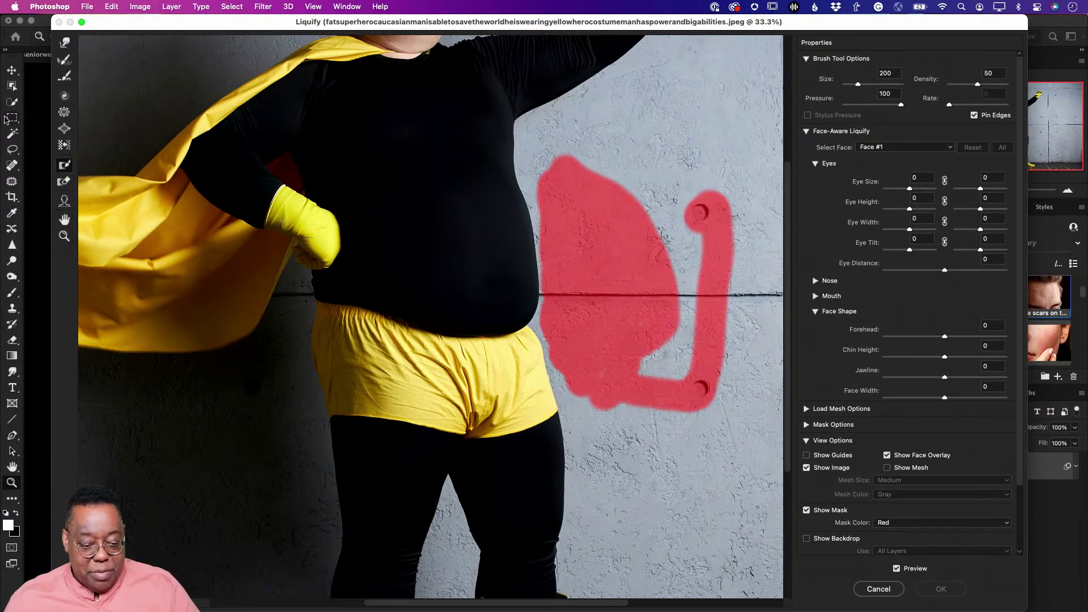
click(64, 43)
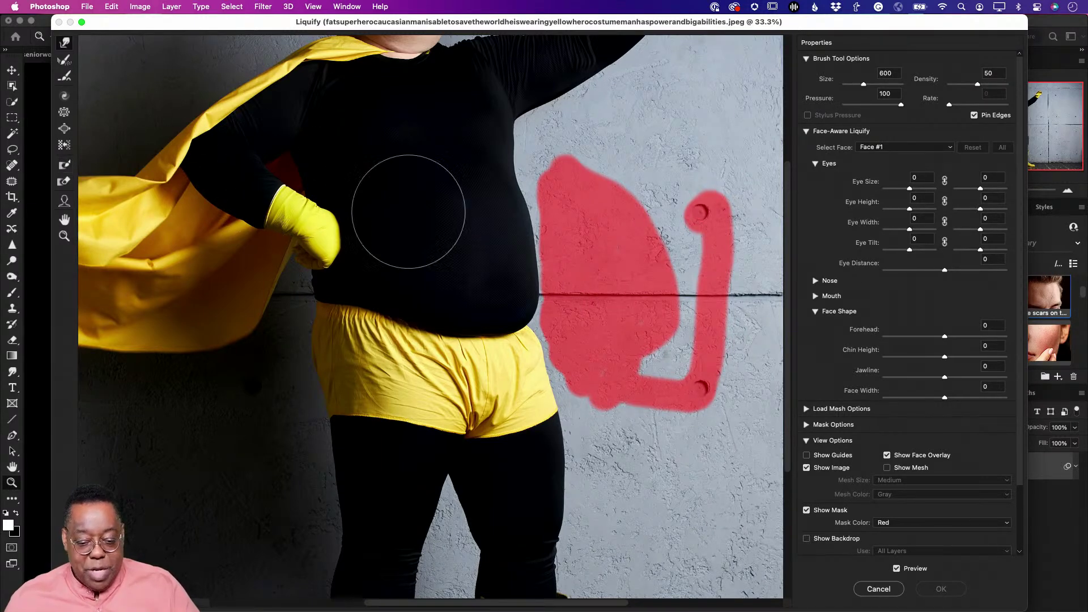
mouse_move(558, 232)
mouse_down()
mouse_move(539, 203)
mouse_move(566, 290)
mouse_move(543, 291)
mouse_move(567, 244)
mouse_move(579, 340)
mouse_move(566, 332)
mouse_move(563, 240)
mouse_up()
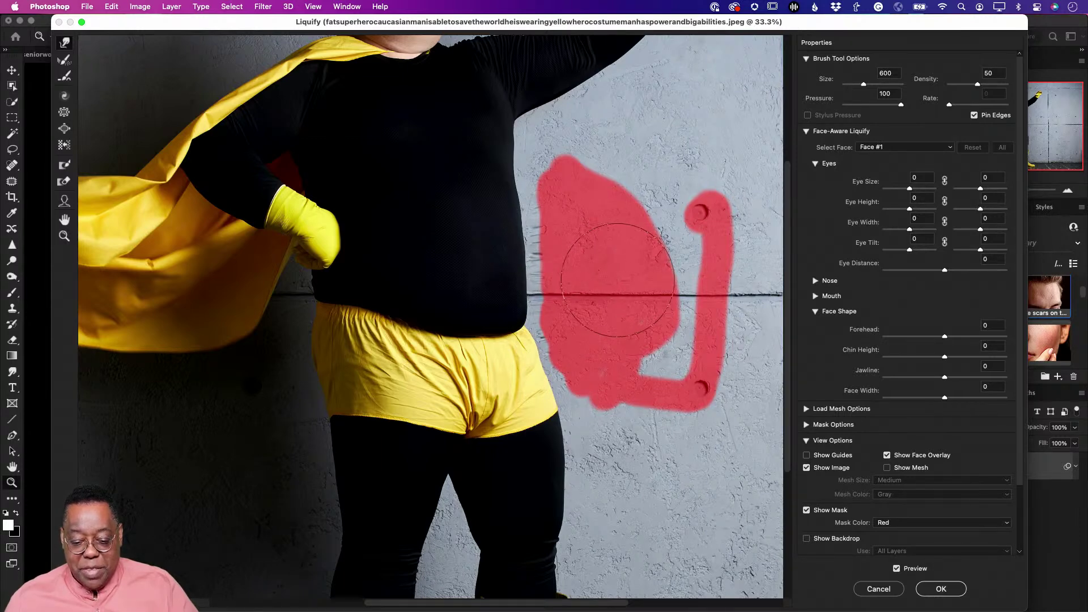
click(941, 589)
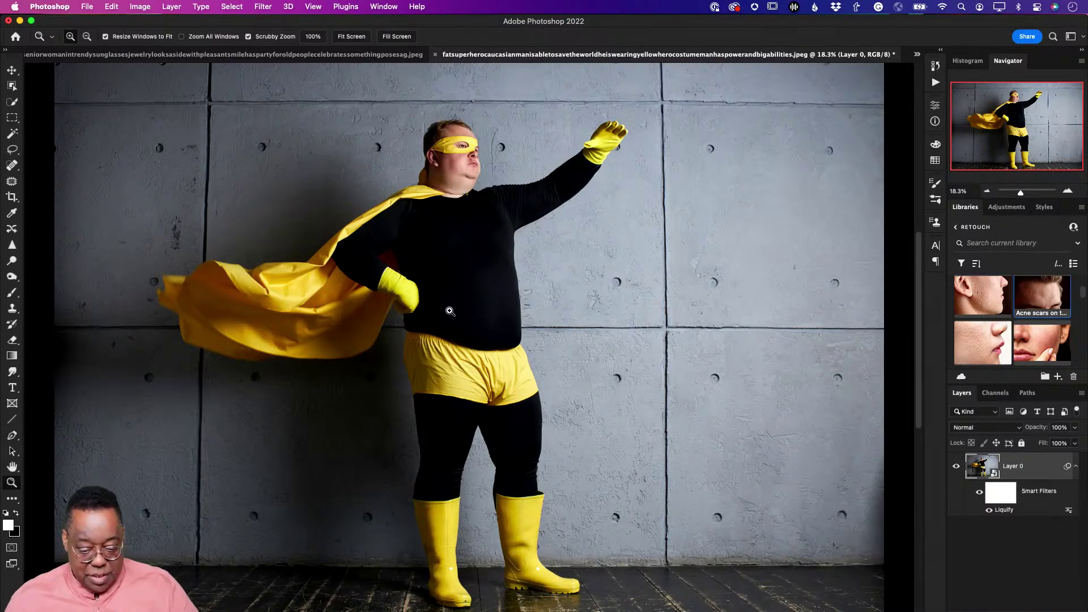
Examine the wall texture along the superhero's reshaped belly up close
drag(510, 278, 570, 281)
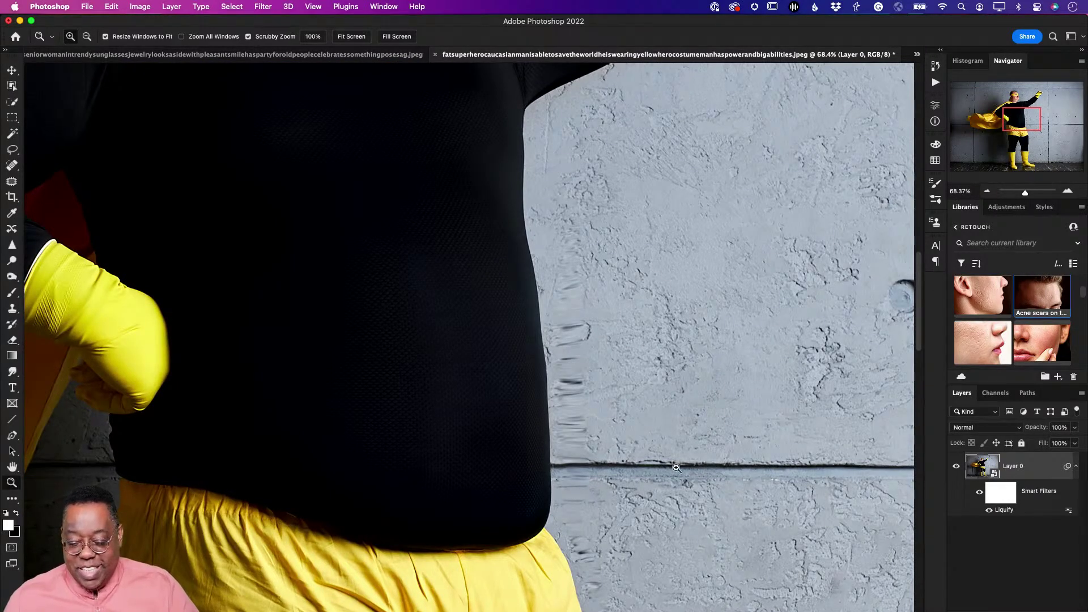
key(alt)
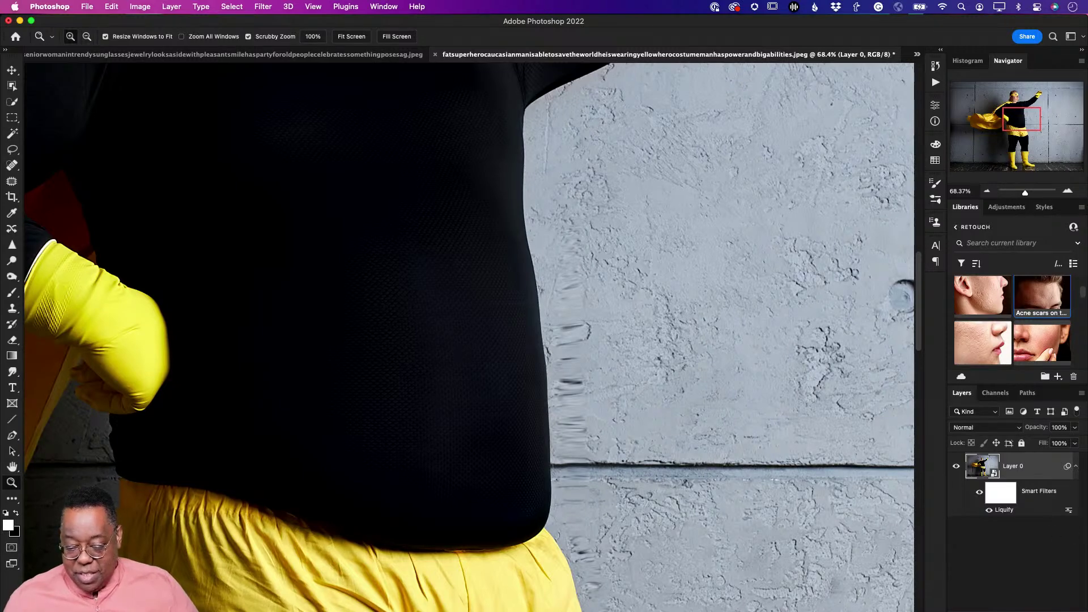
Duplicate the superhero Smart Object layer together with its Liquify filter
click(1017, 528)
click(1025, 478)
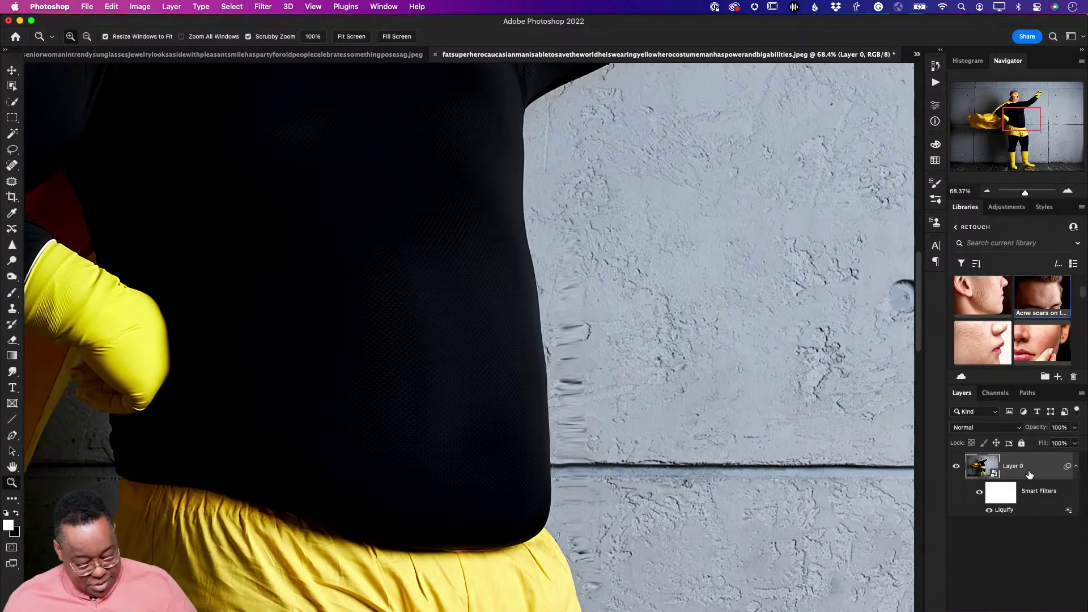
key(alt)
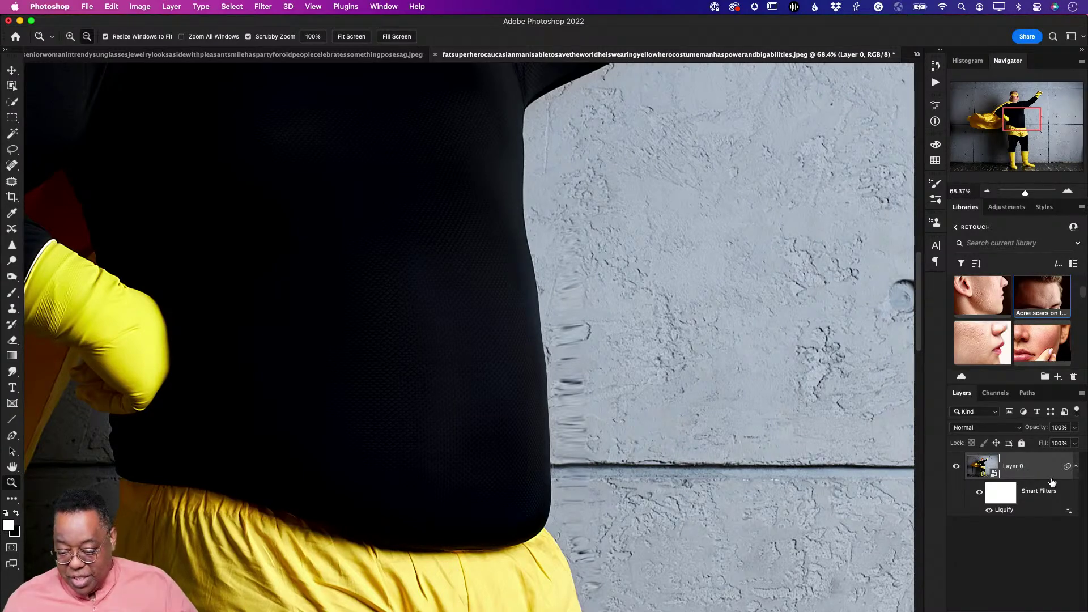
key(alt)
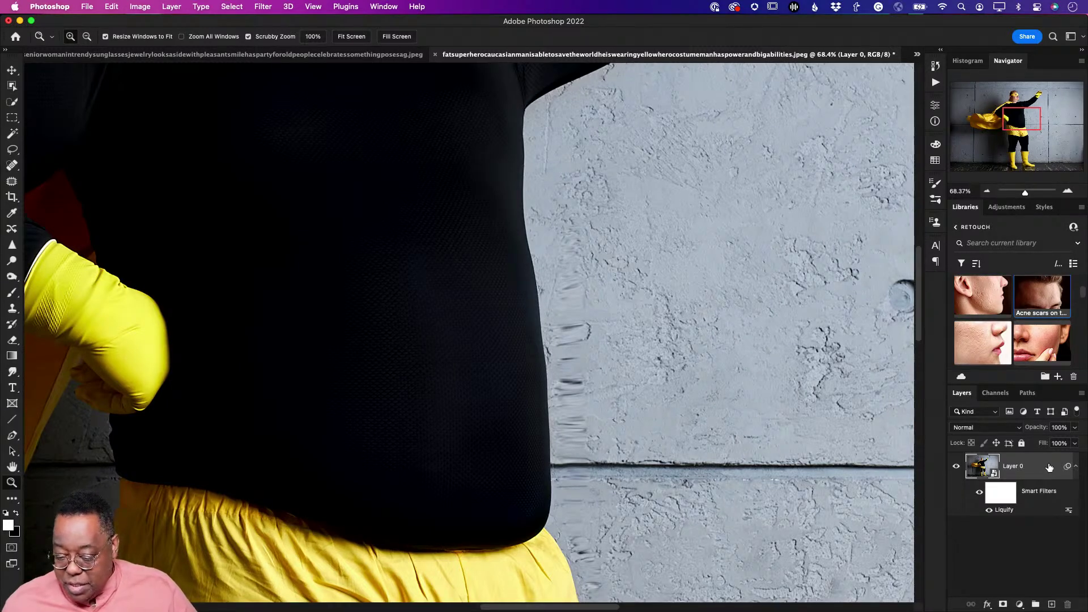
mouse_move(1042, 467)
mouse_down()
mouse_move(1008, 592)
mouse_move(1051, 604)
mouse_up()
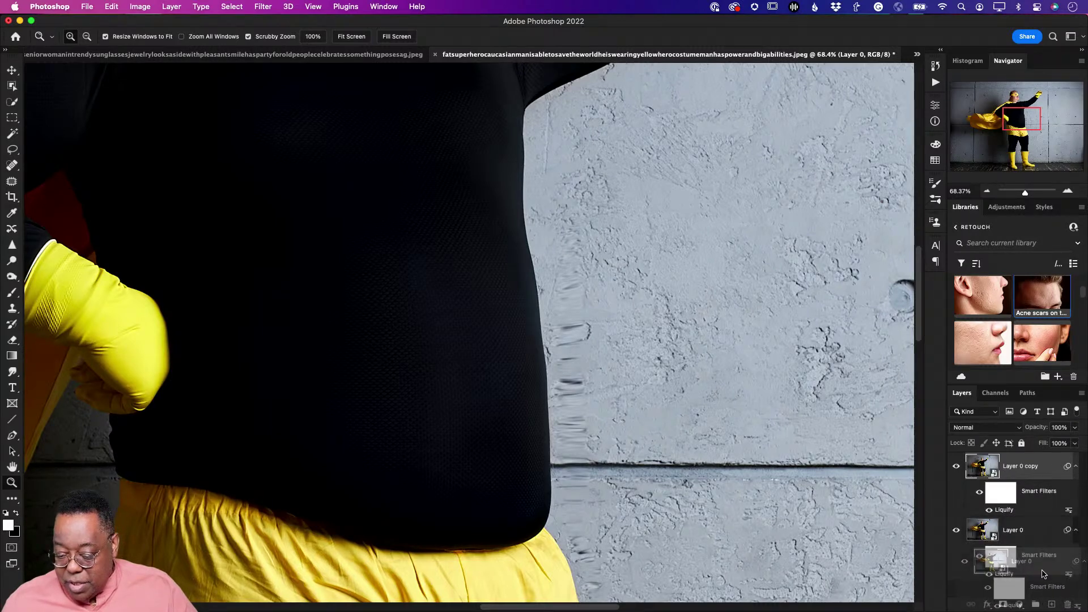
Convert the duplicated Smart Object to a regular pixel layer, retaining its Liquify result, and hide the original layer
right_click(1043, 470)
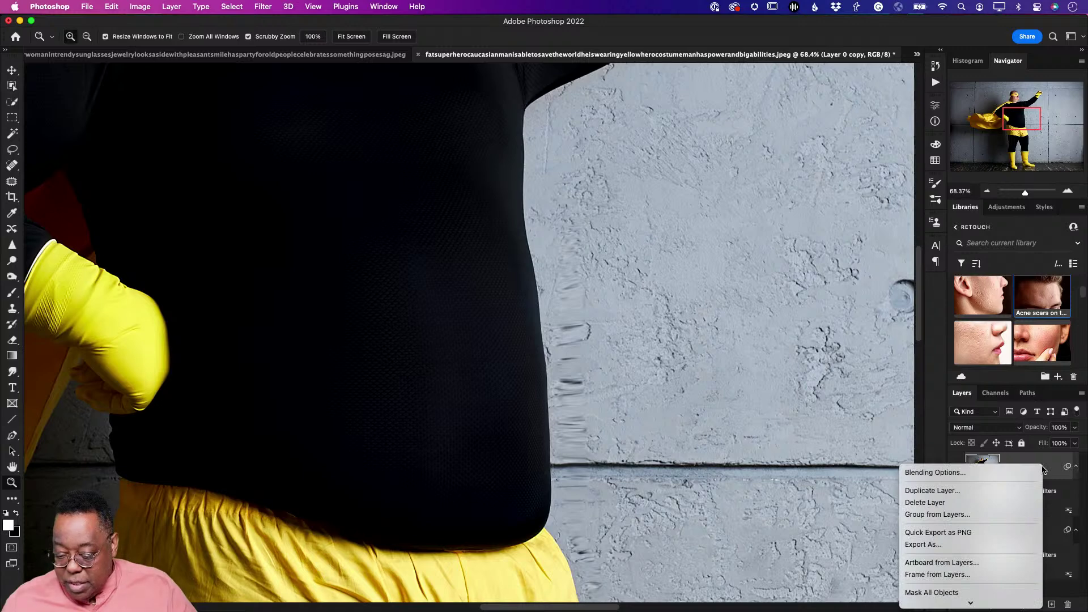
scroll(975, 566, down, 5)
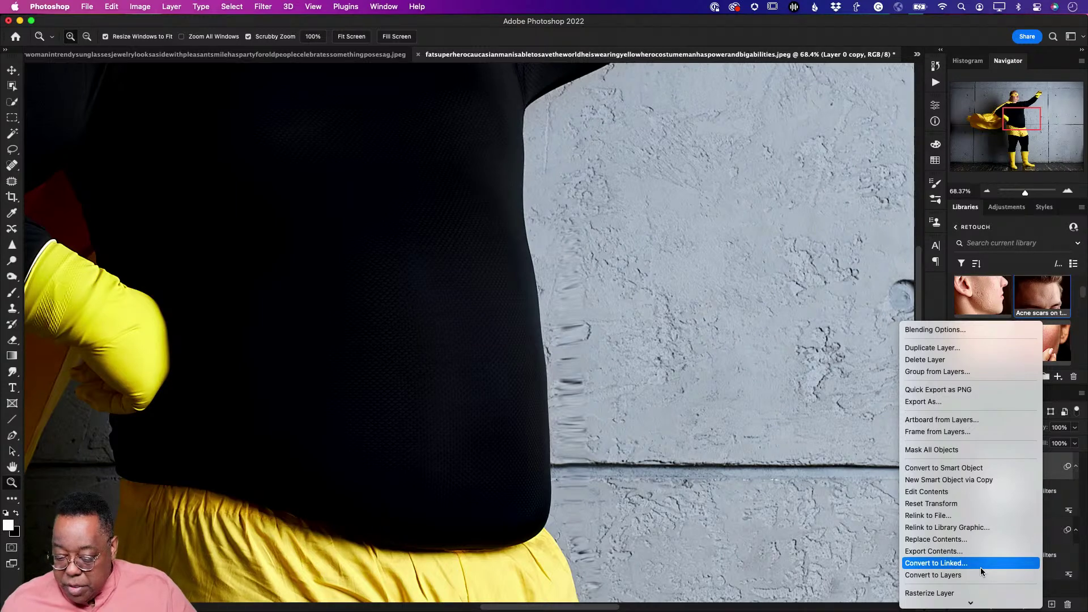
scroll(971, 589, down, 3)
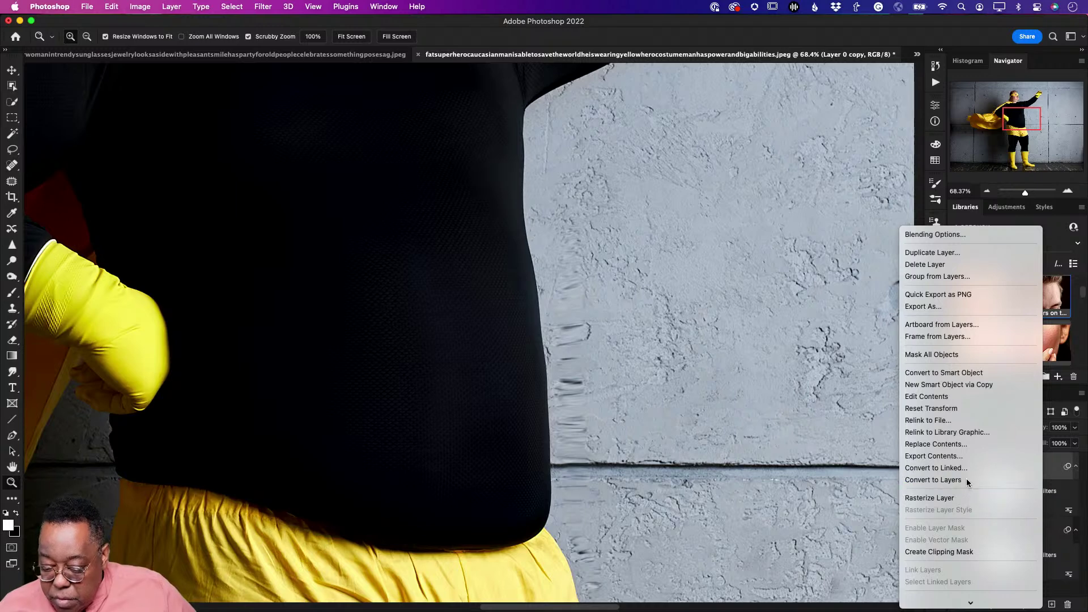
click(967, 482)
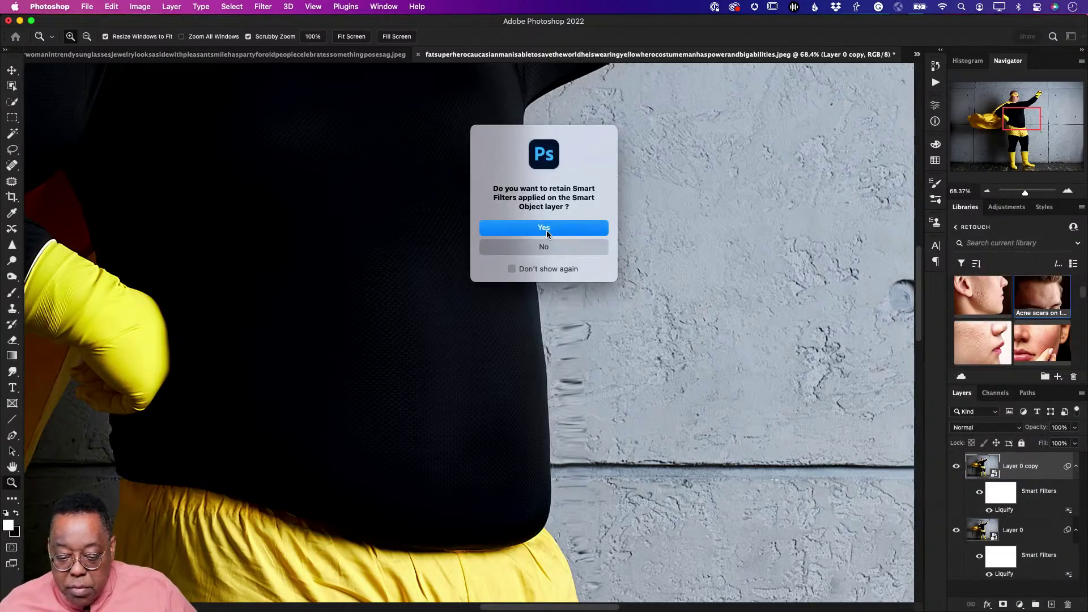
click(544, 228)
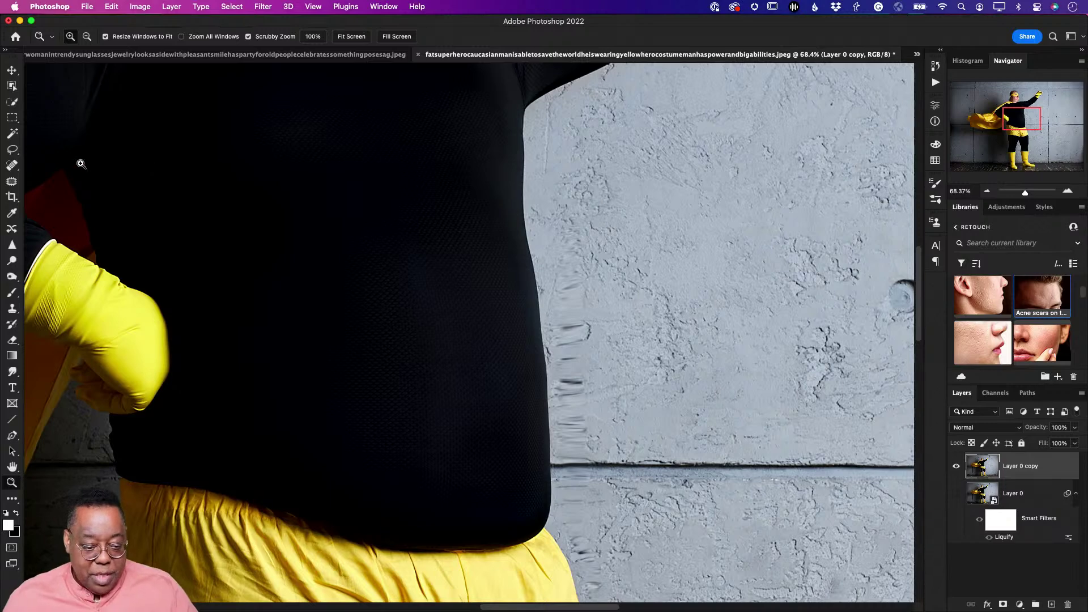
Patch the smeared wall area along the superhero's belly with clean wall texture, using the Patch tool in Normal mode
click(12, 182)
mouse_move(597, 310)
mouse_down()
mouse_move(593, 262)
mouse_move(565, 244)
mouse_move(548, 275)
mouse_move(547, 329)
mouse_move(558, 500)
mouse_move(569, 514)
mouse_move(607, 507)
mouse_move(617, 445)
mouse_move(597, 310)
mouse_up()
drag(583, 357, 666, 387)
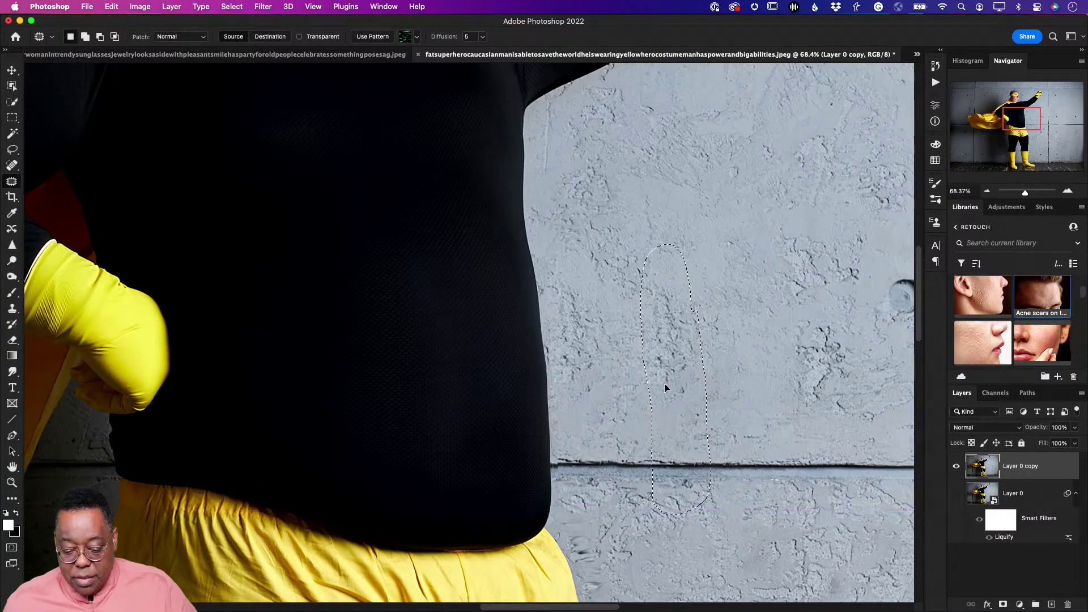
key(super+d)
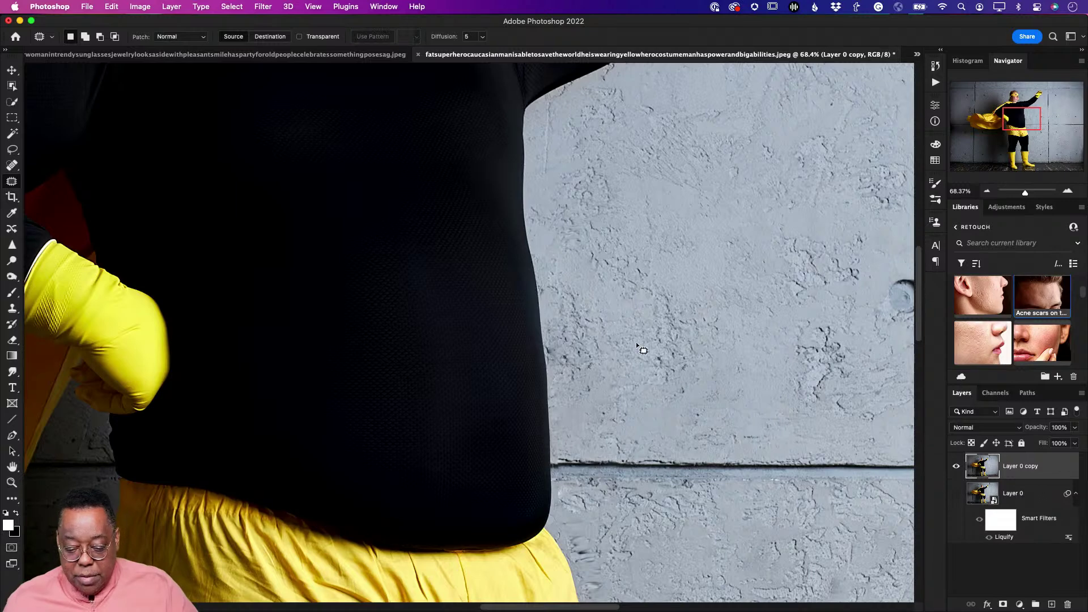
mouse_move(593, 357)
mouse_down()
mouse_move(577, 430)
mouse_move(651, 432)
mouse_move(658, 346)
mouse_up()
key(super+d)
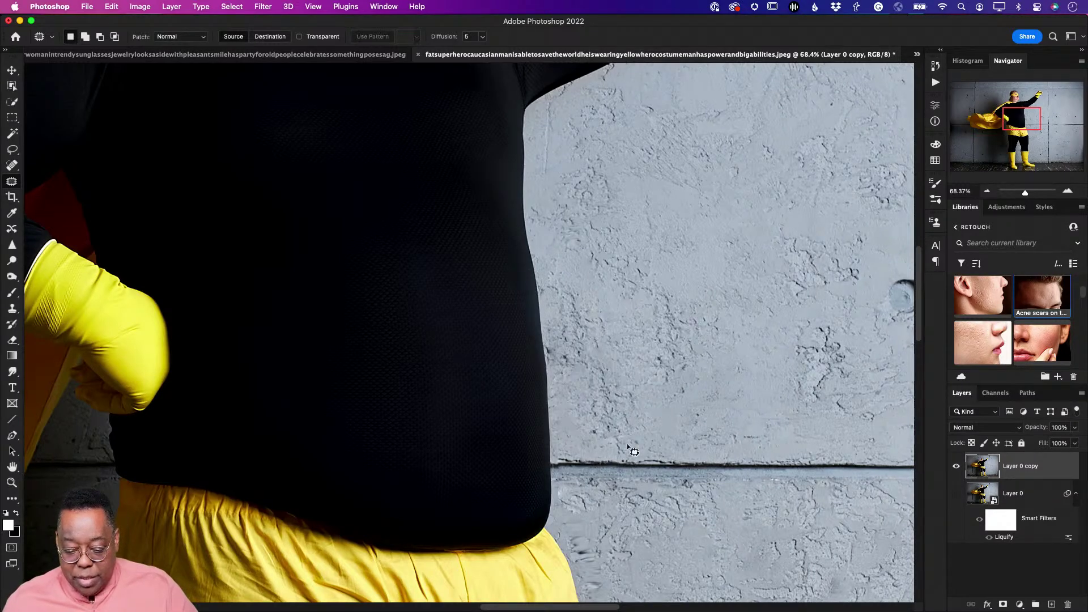
Patch the horizontal wall seam beside the belly and the distorted wall just below it with clean texture
mouse_move(568, 457)
mouse_down()
mouse_move(558, 462)
mouse_move(566, 457)
mouse_up()
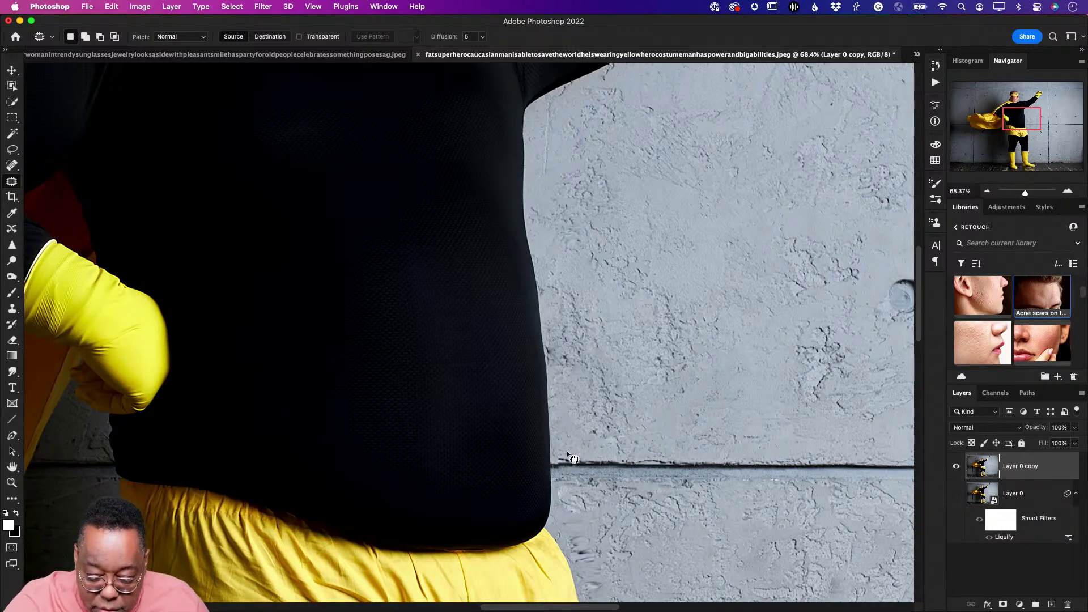
mouse_move(567, 452)
mouse_down()
mouse_move(553, 468)
mouse_move(583, 472)
mouse_move(567, 474)
mouse_move(558, 490)
mouse_move(573, 523)
mouse_move(586, 502)
mouse_up()
key(super+d)
mouse_move(595, 525)
mouse_down()
mouse_move(567, 530)
mouse_move(587, 603)
mouse_move(623, 599)
mouse_move(627, 563)
mouse_move(680, 569)
mouse_up()
key(super+d)
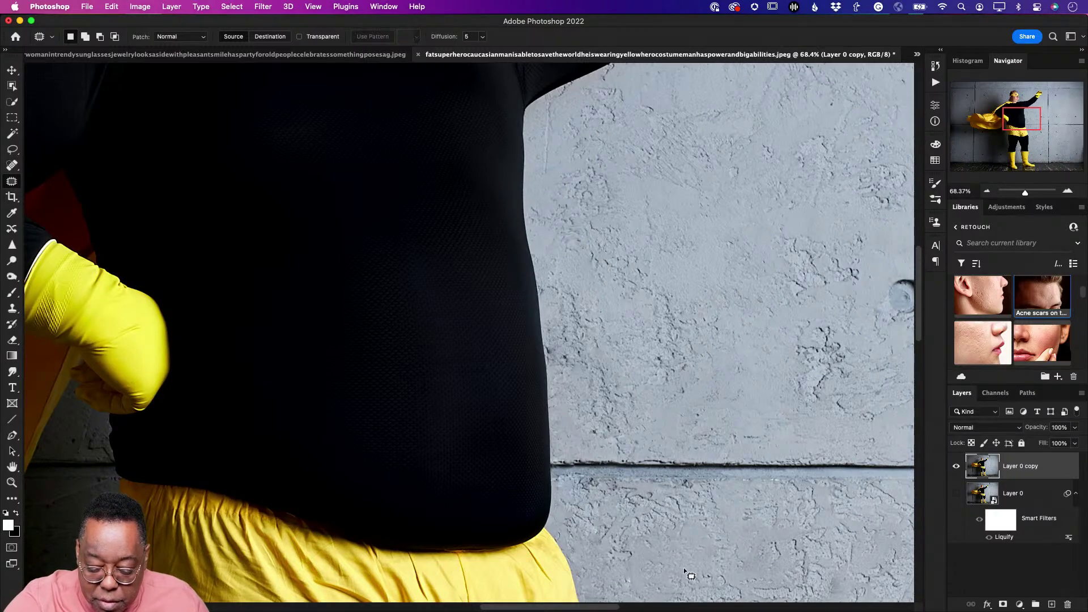
Patch the remaining marks on the wall beside the yellow shorts and just above the seam with clean texture
scroll(652, 470, down, 5)
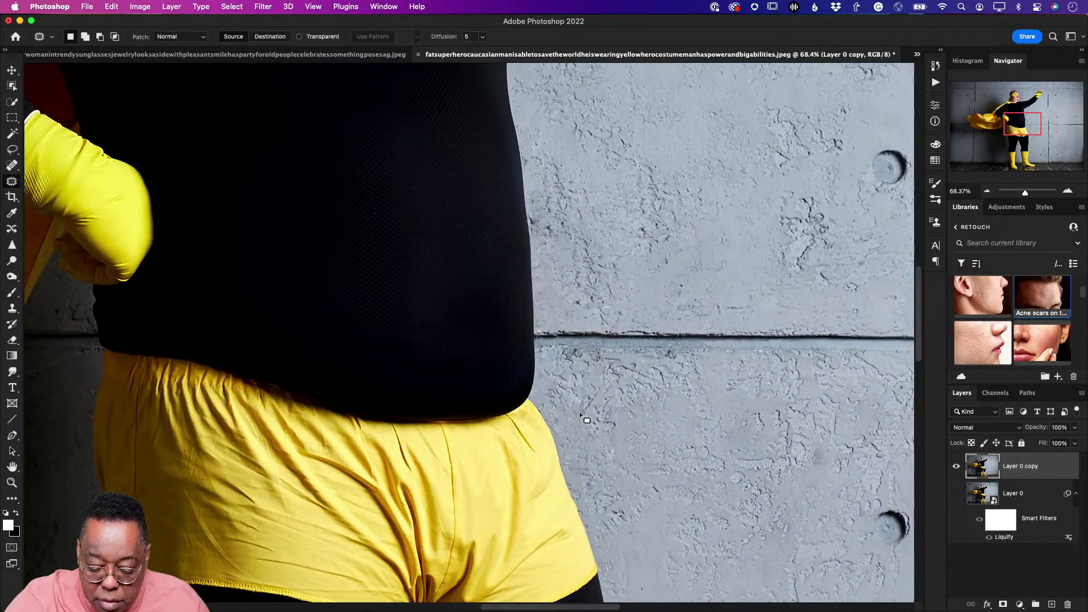
drag(566, 451, 603, 424)
key(super+d)
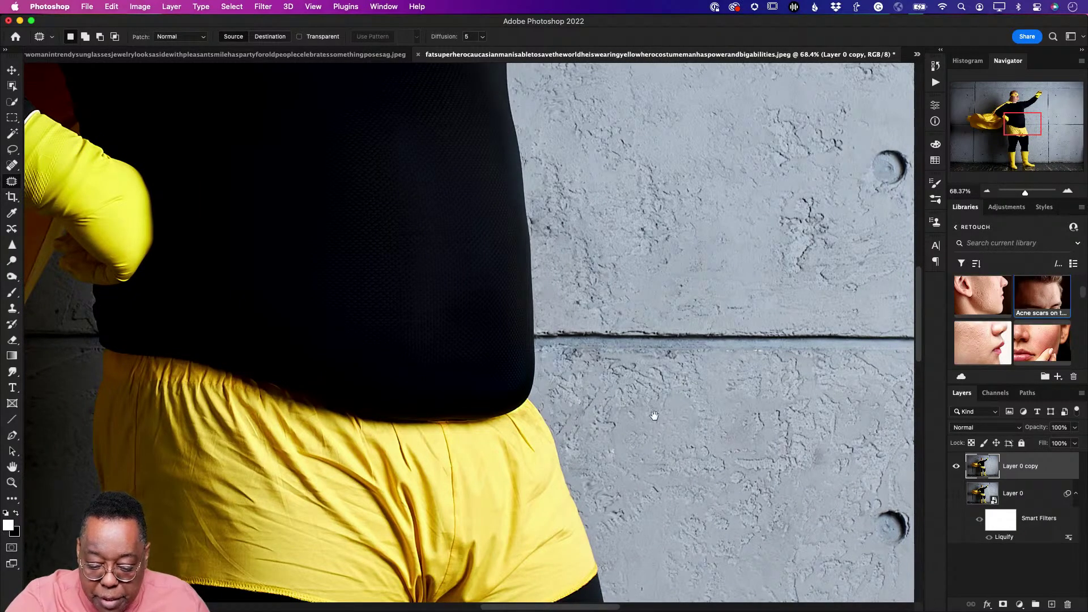
scroll(657, 426, up, 5)
mouse_move(573, 426)
mouse_down()
mouse_move(537, 399)
mouse_move(539, 460)
mouse_move(563, 468)
mouse_move(591, 453)
mouse_move(566, 444)
mouse_move(605, 432)
mouse_move(641, 441)
mouse_up()
key(super+d)
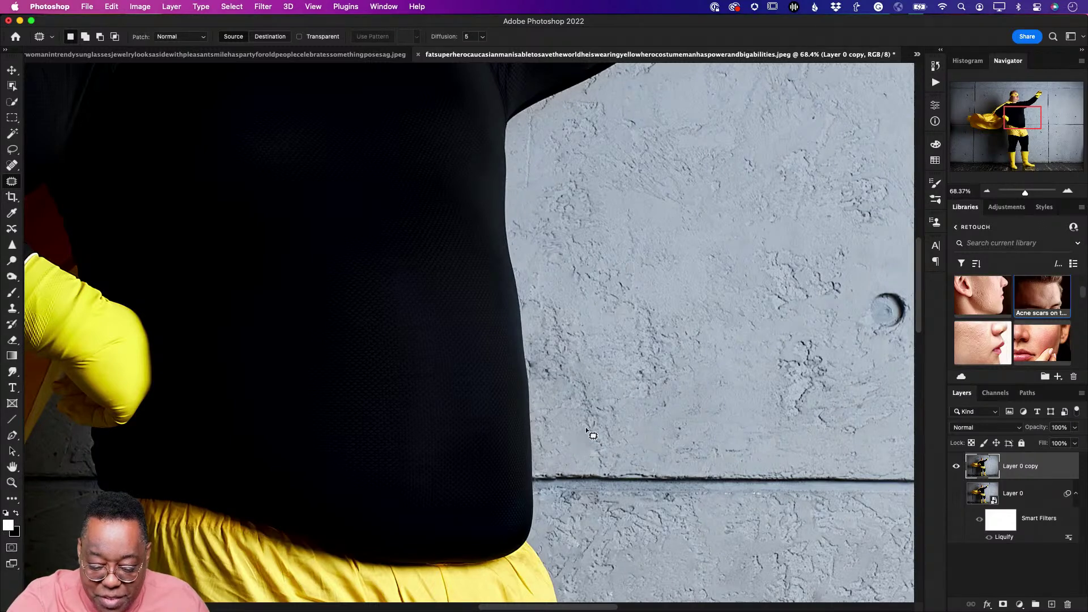
Compare the whole superhero photo with and without the Liquify effect, ending with only the patched layer shown
key(super+0)
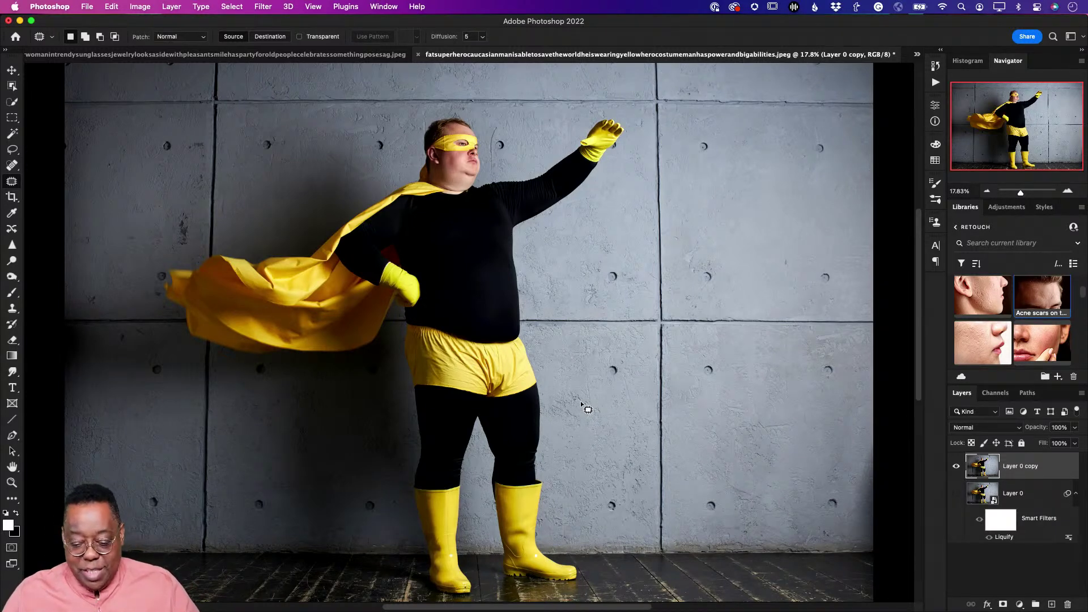
click(956, 466)
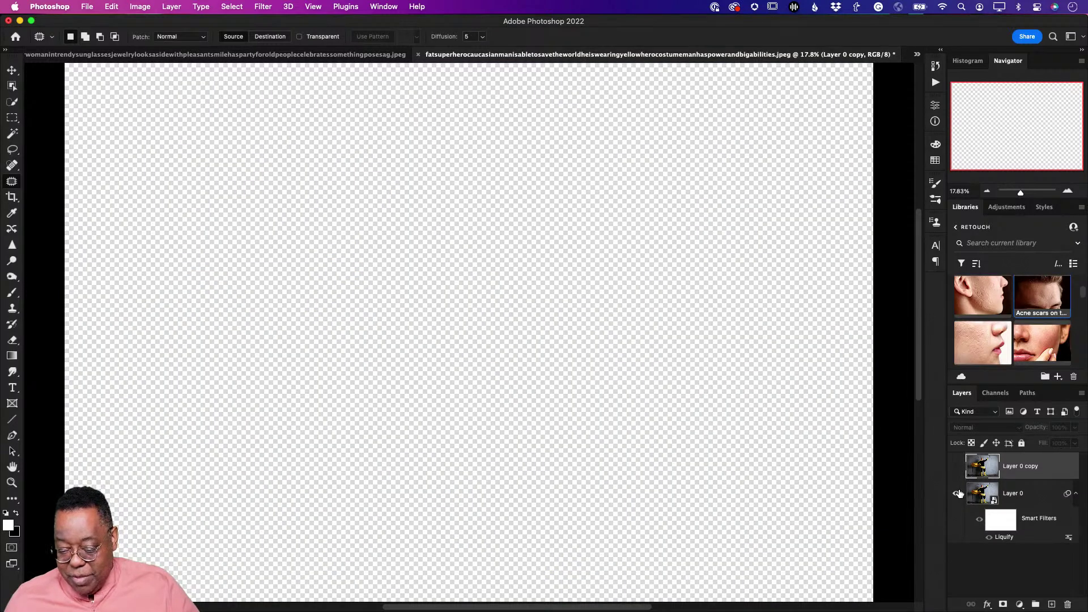
click(956, 493)
click(981, 524)
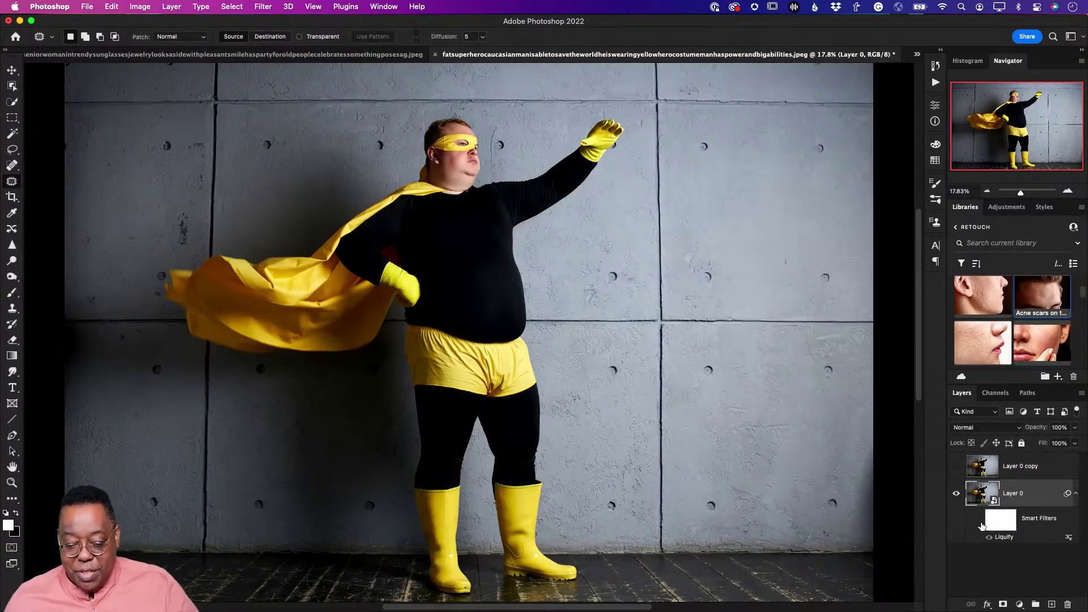
click(980, 522)
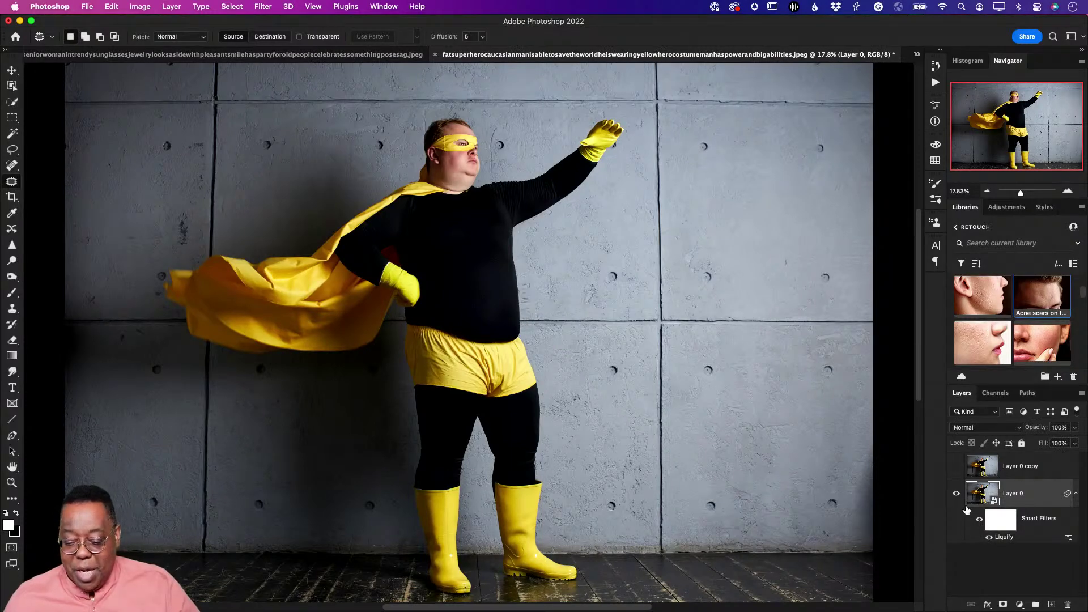
click(955, 493)
click(956, 466)
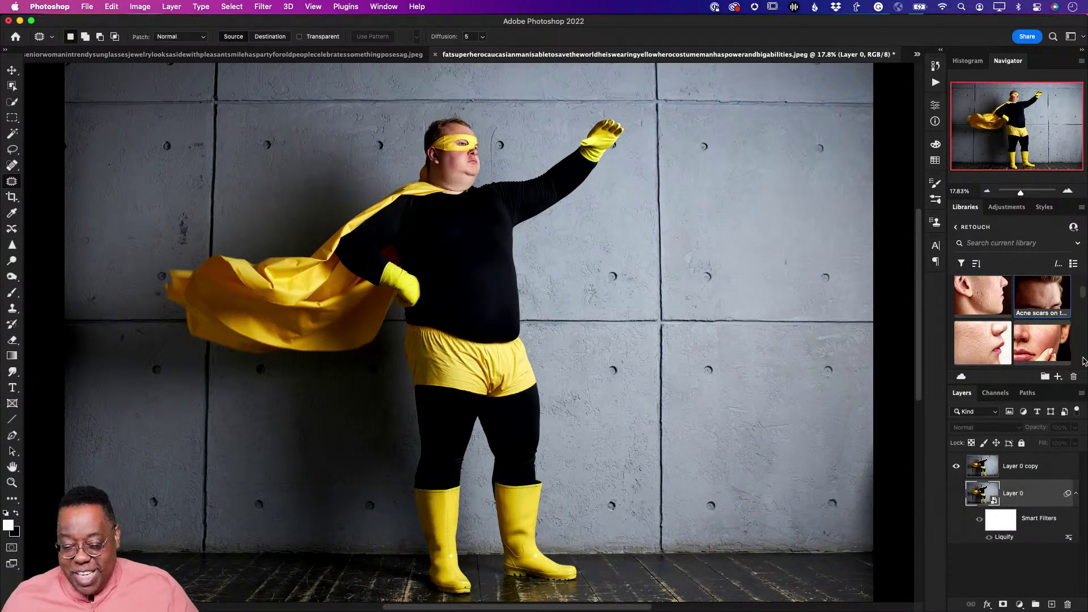
Switch to the photo YoungmaninblueT-shirtwithachippedtooth.jpeg and get a close view of the chipped front tooth
click(916, 54)
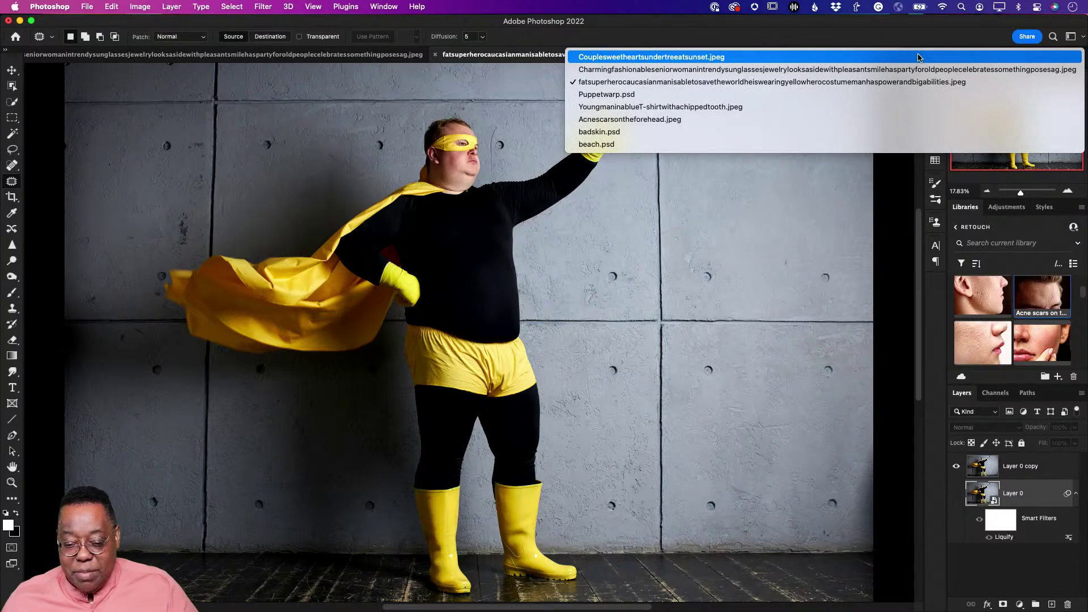
click(911, 110)
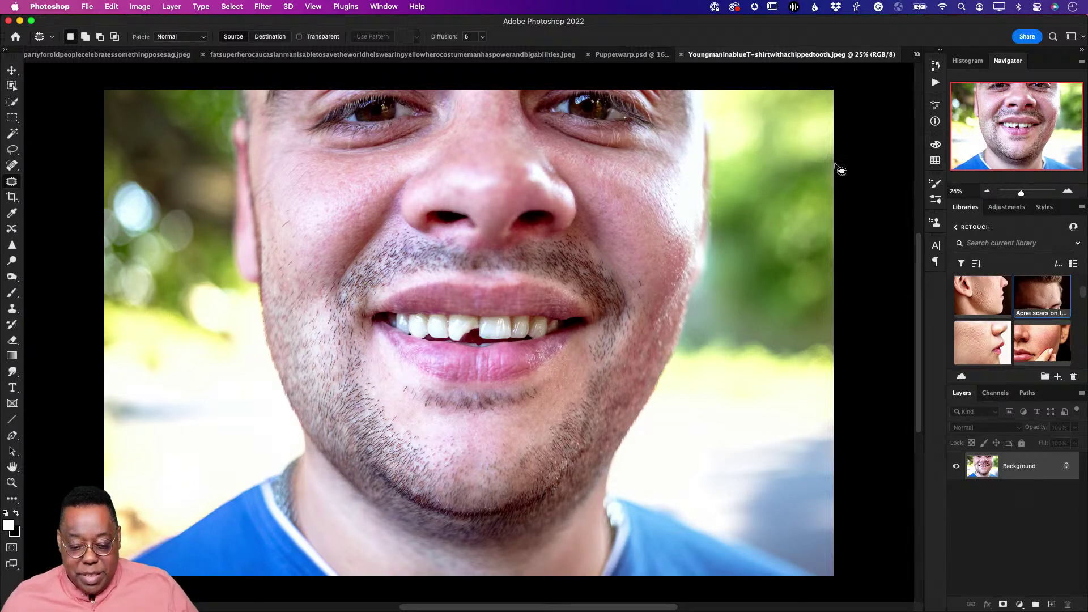
key(z)
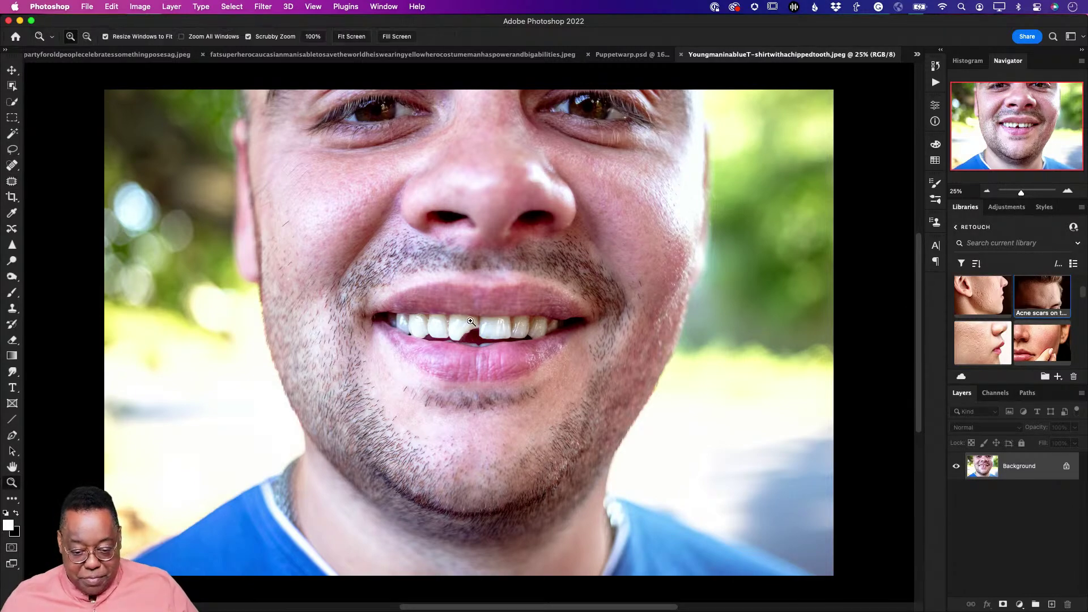
drag(460, 322, 507, 338)
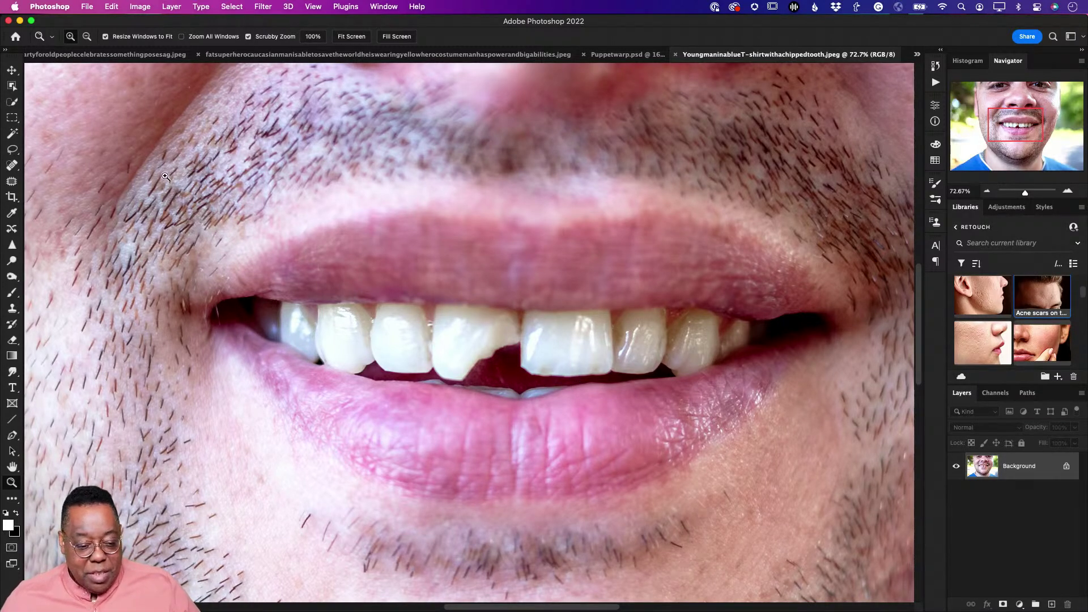
Select the intact front tooth beside the chipped one with Object Selection in Lasso mode and copy it to a new layer
click(11, 86)
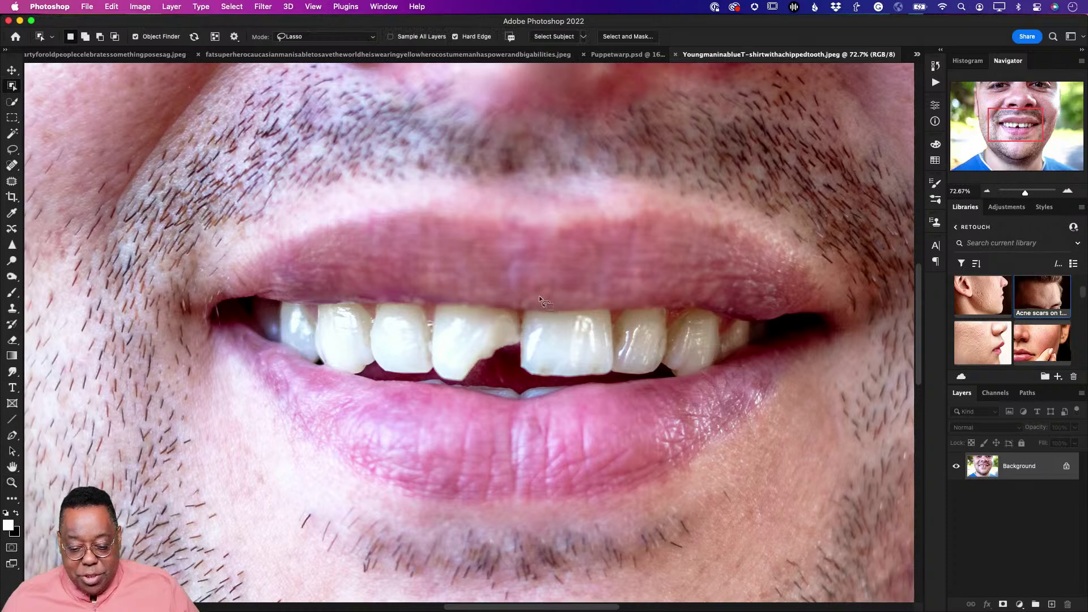
mouse_move(521, 304)
mouse_down()
mouse_move(512, 360)
mouse_move(517, 379)
mouse_move(538, 381)
mouse_up()
mouse_move(604, 383)
mouse_down()
mouse_move(616, 371)
mouse_move(610, 295)
mouse_move(545, 300)
mouse_up()
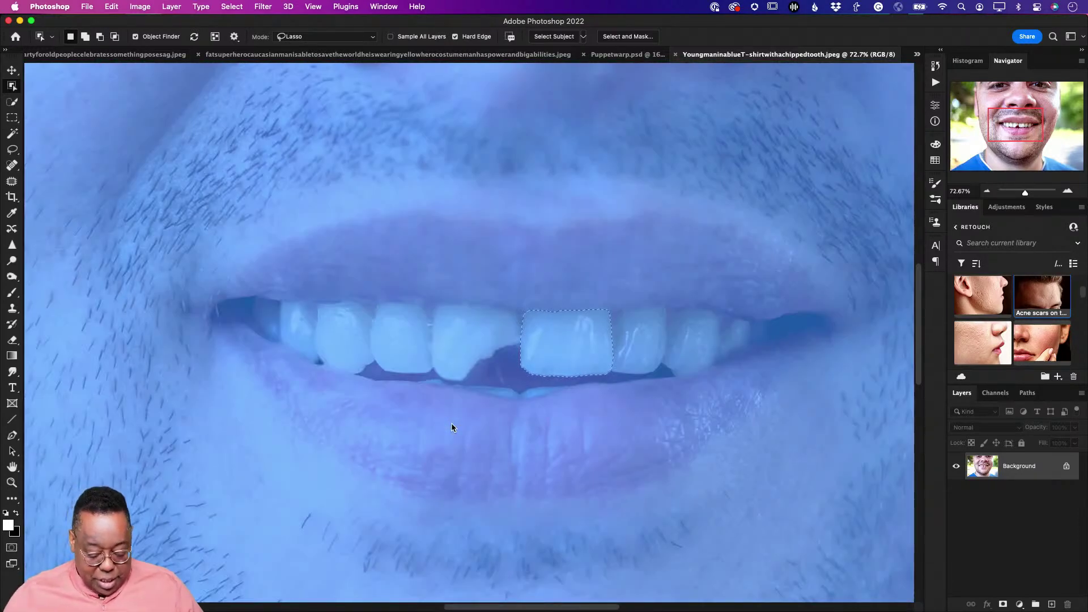
key(cmd+j)
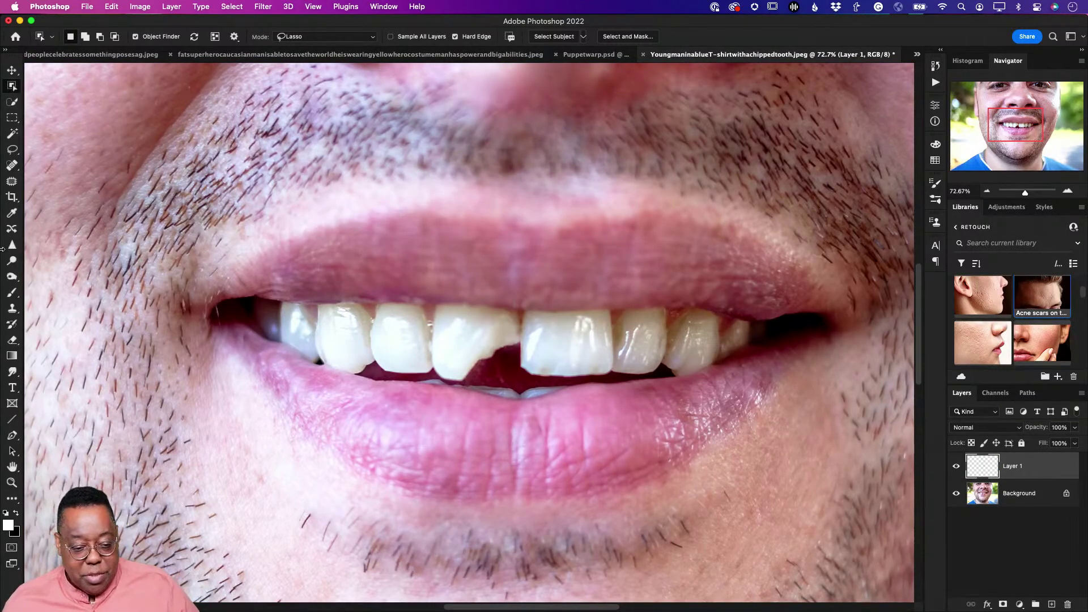
click(12, 70)
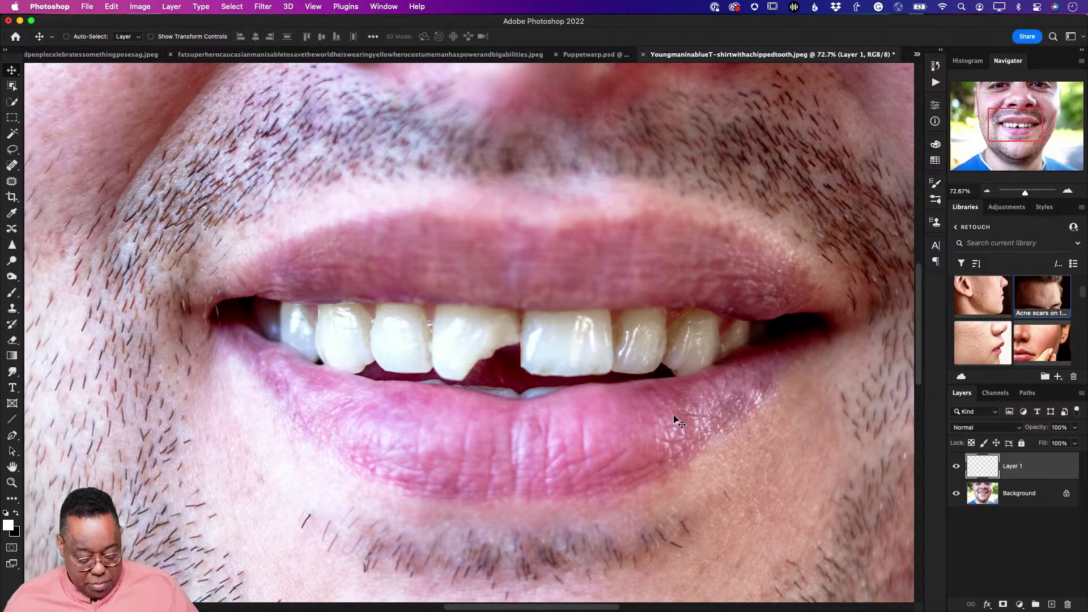
key(t)
drag(559, 352, 543, 352)
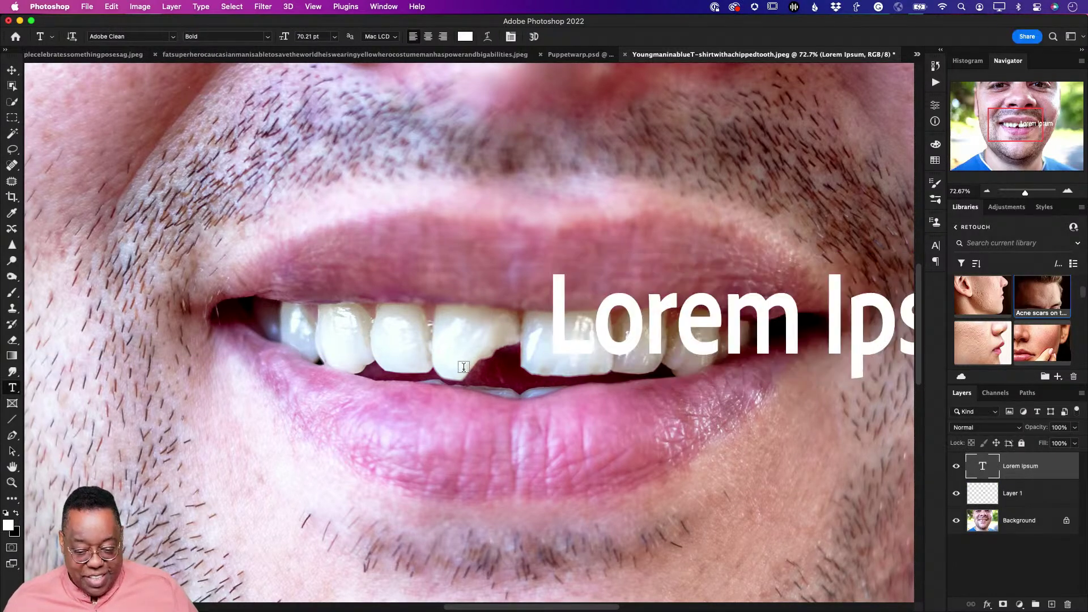
key(Escape)
Move the copied tooth over the chipped one and warp its upper and lower edges outward so it covers the original
key(v)
drag(573, 354, 480, 352)
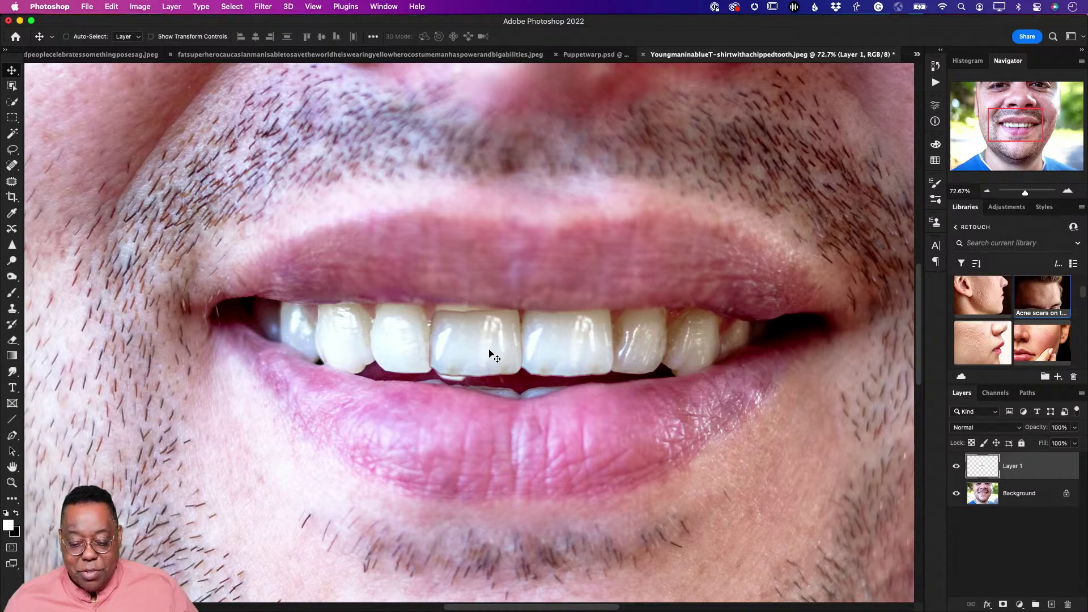
key(cmd+t)
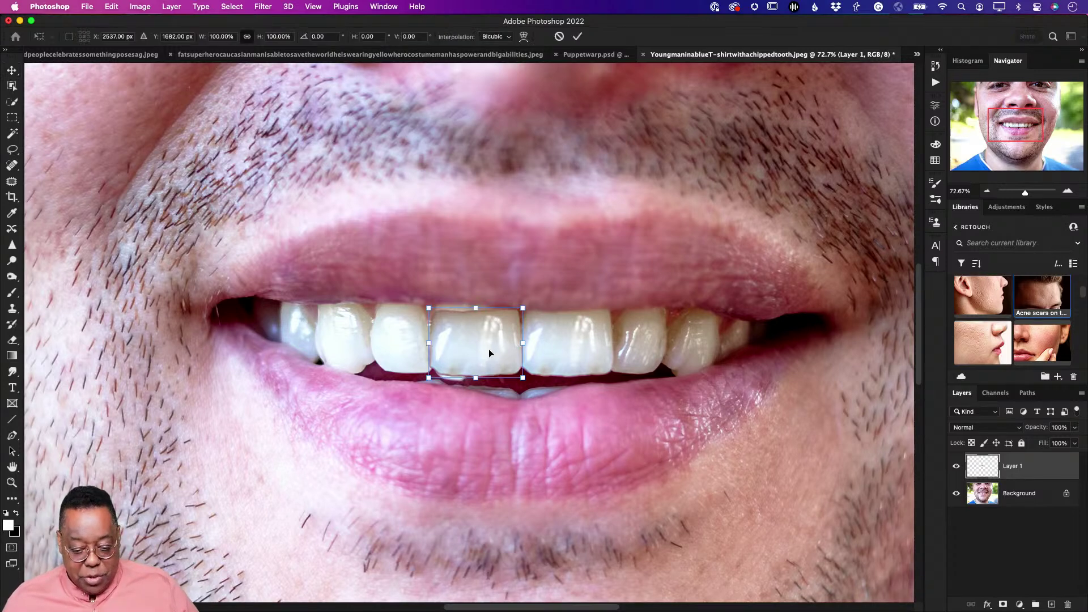
click(523, 36)
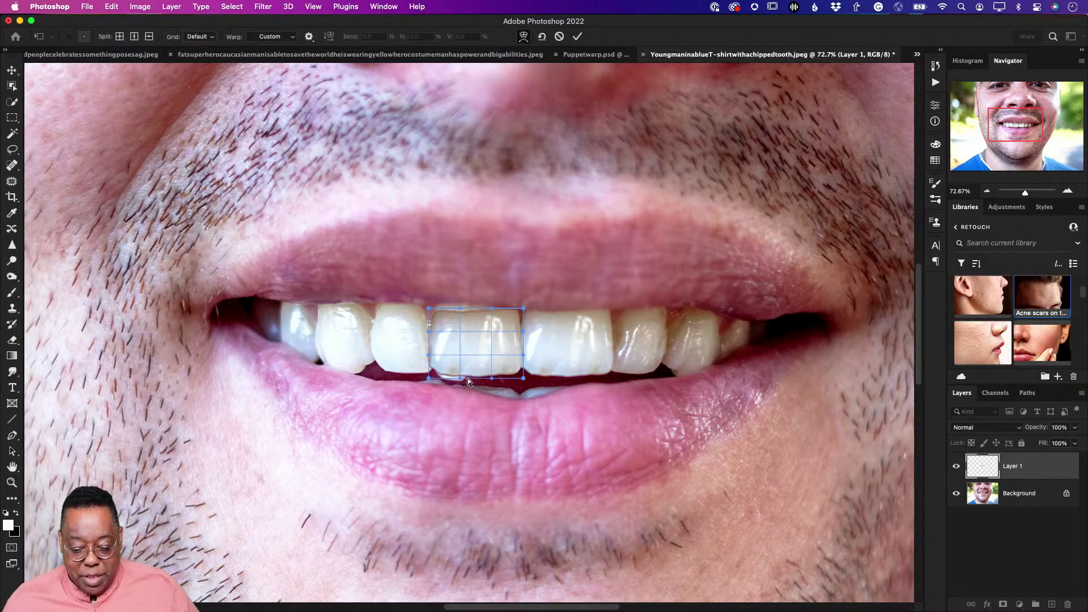
drag(460, 381, 459, 392)
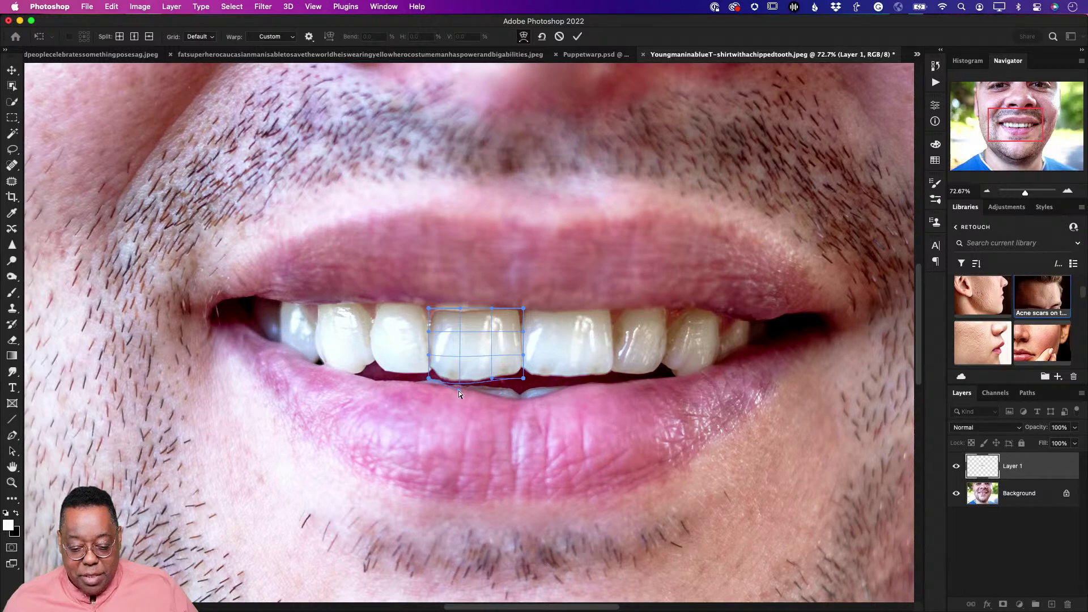
drag(460, 310, 460, 298)
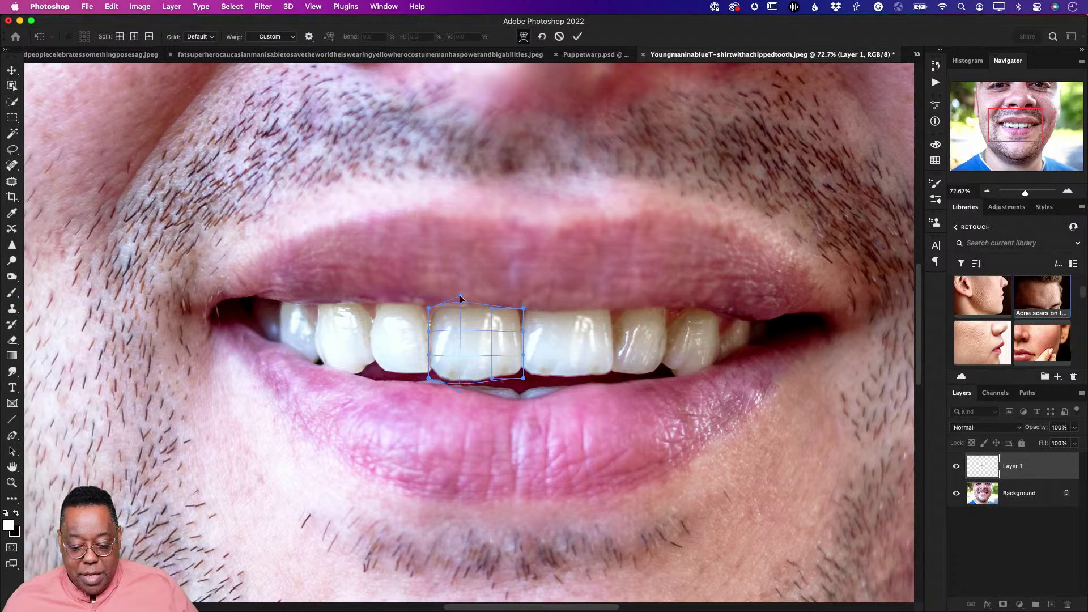
drag(494, 385, 494, 387)
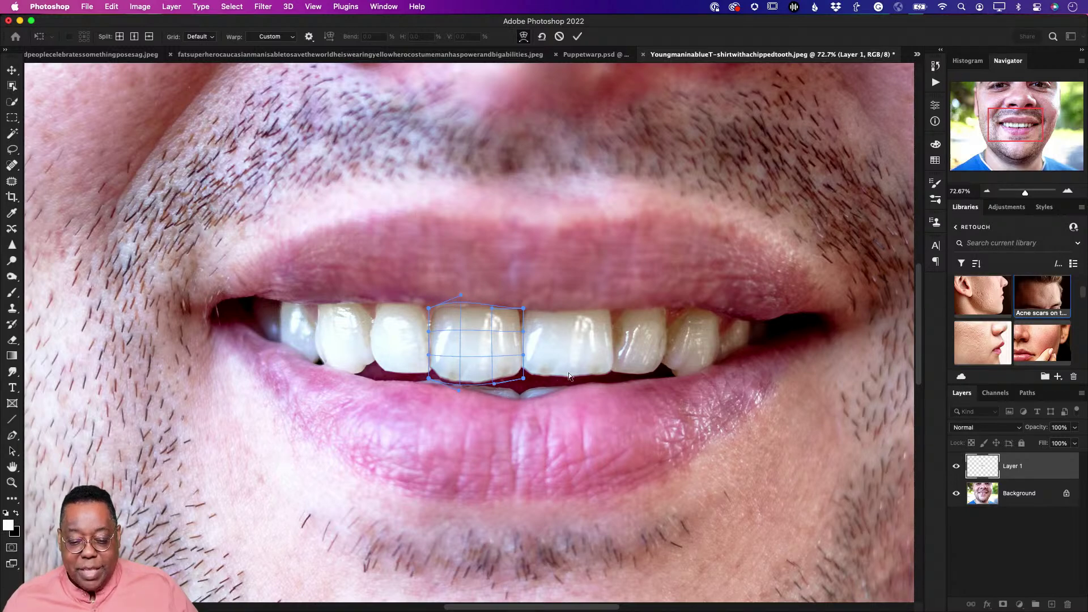
click(577, 37)
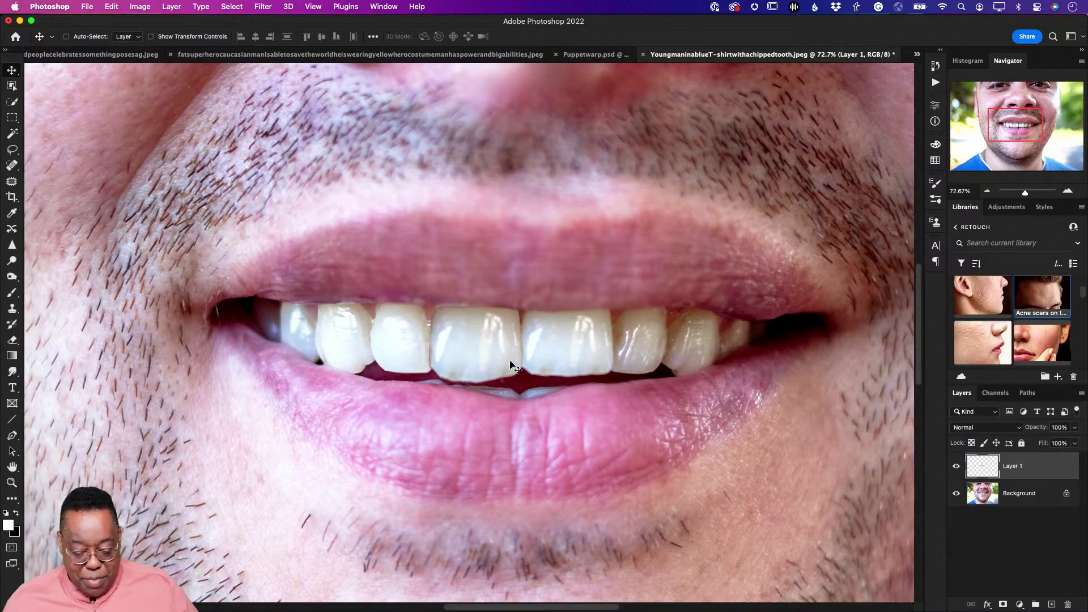
Warp the copied tooth again, pulling its inner side slightly away from the neighbouring front tooth
key(super+t)
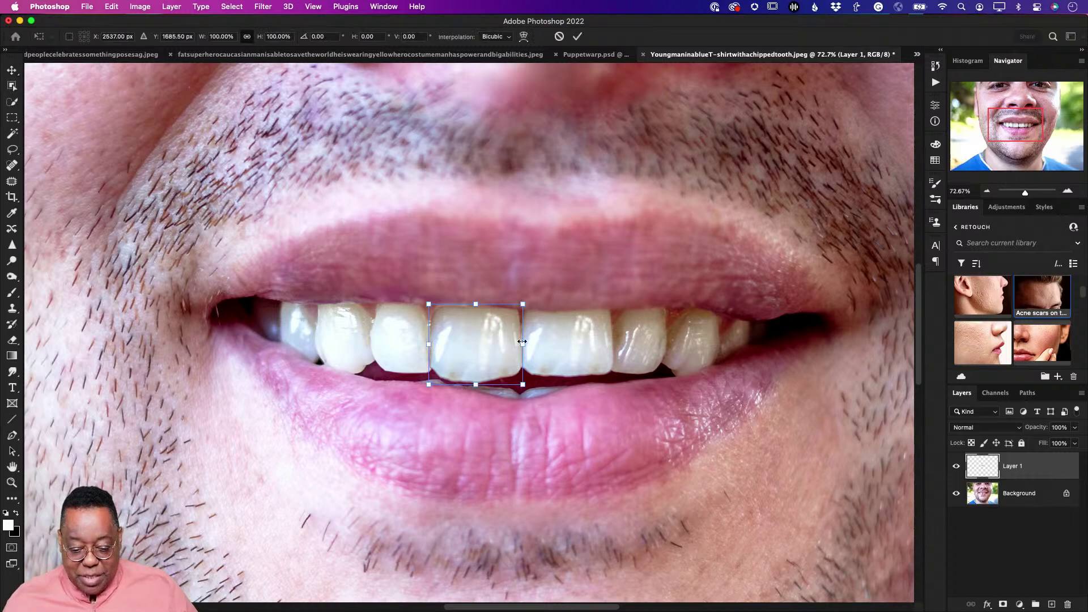
click(523, 36)
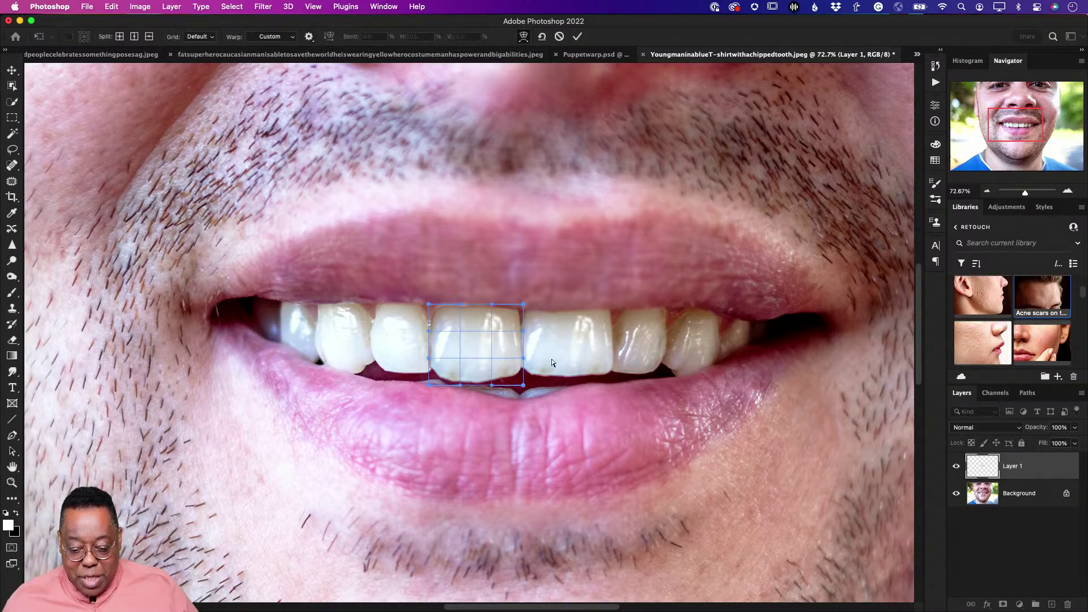
drag(521, 346, 521, 348)
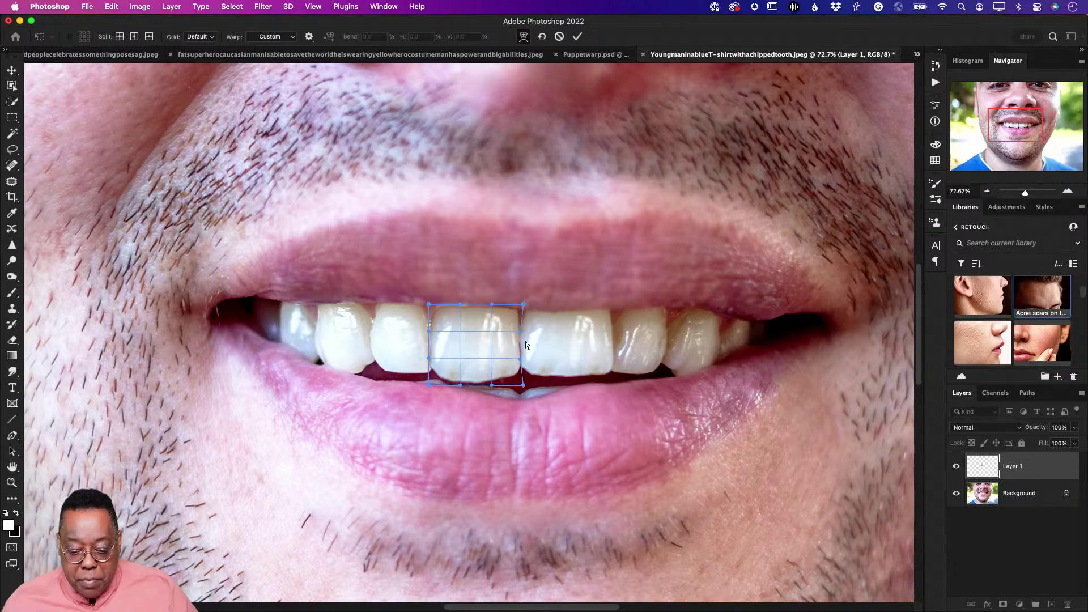
drag(520, 345, 522, 344)
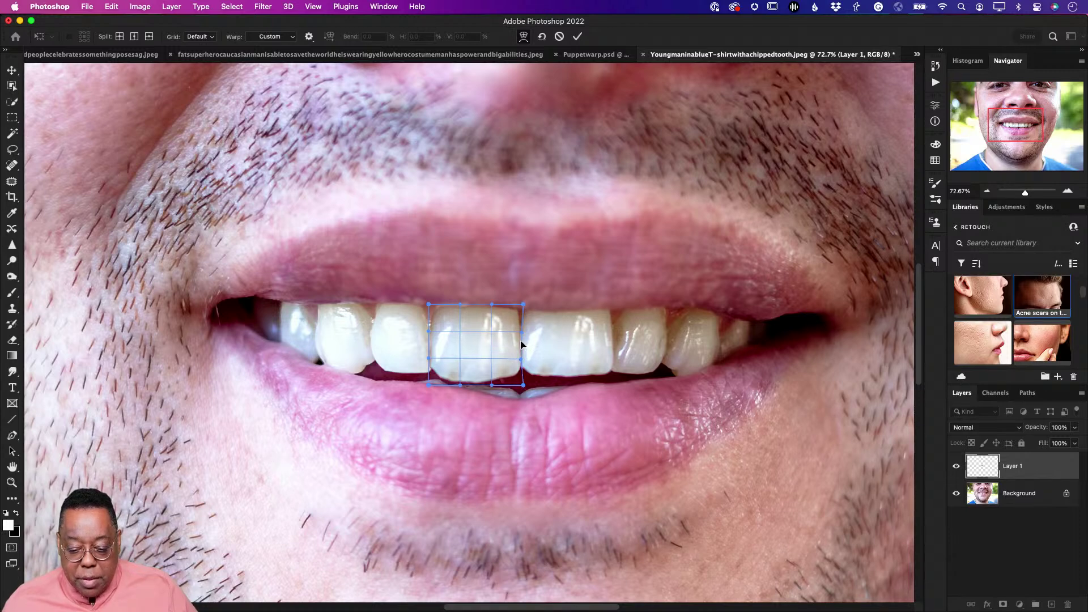
click(576, 36)
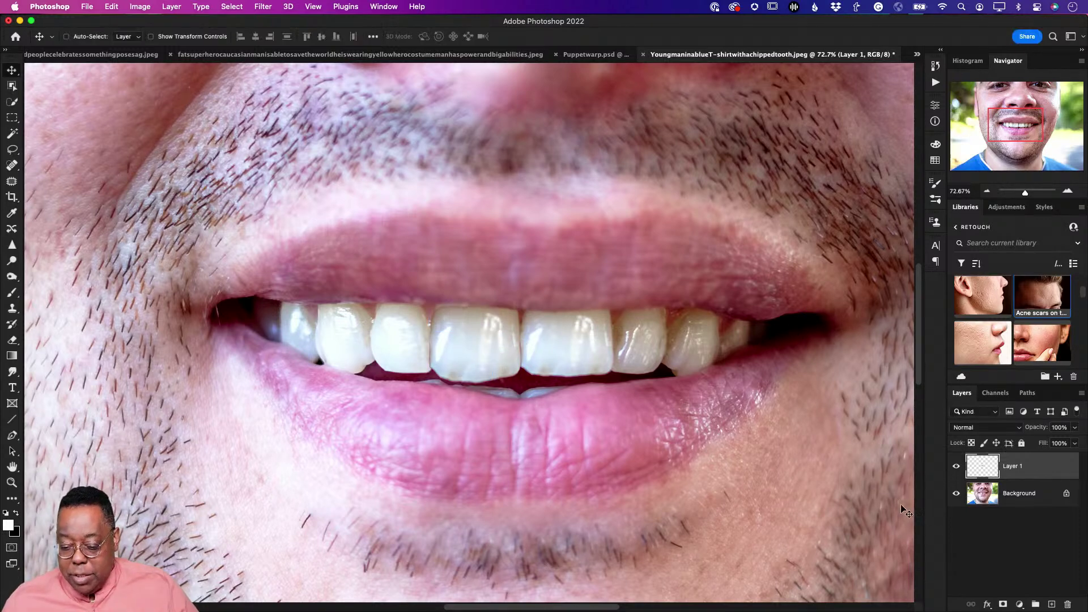
Add a layer mask to the copied tooth and paint black along its outer side to bring back the original tooth
mouse_move(1014, 611)
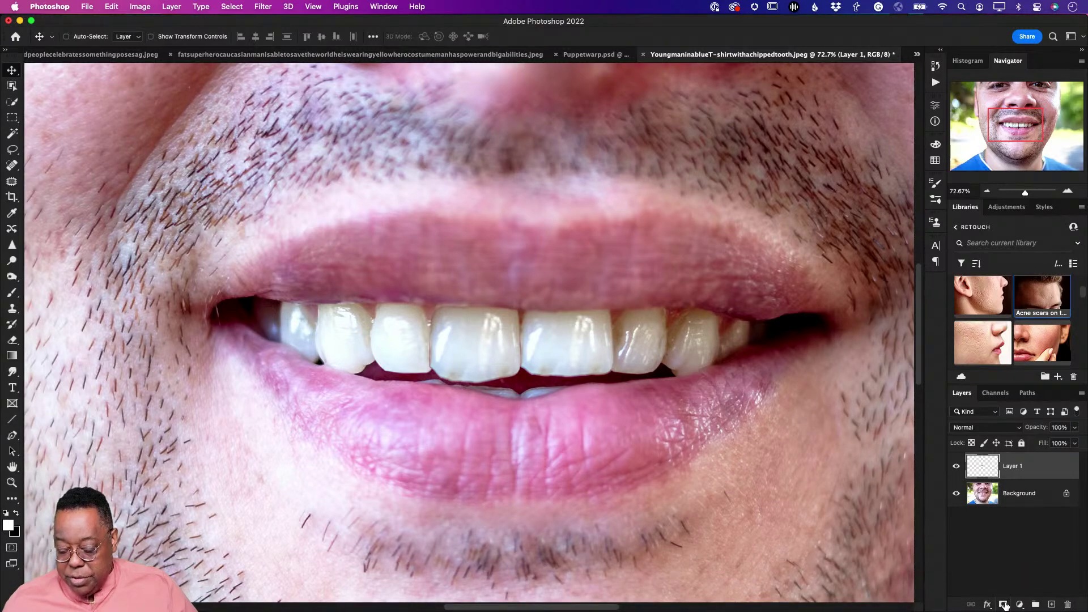
click(1003, 605)
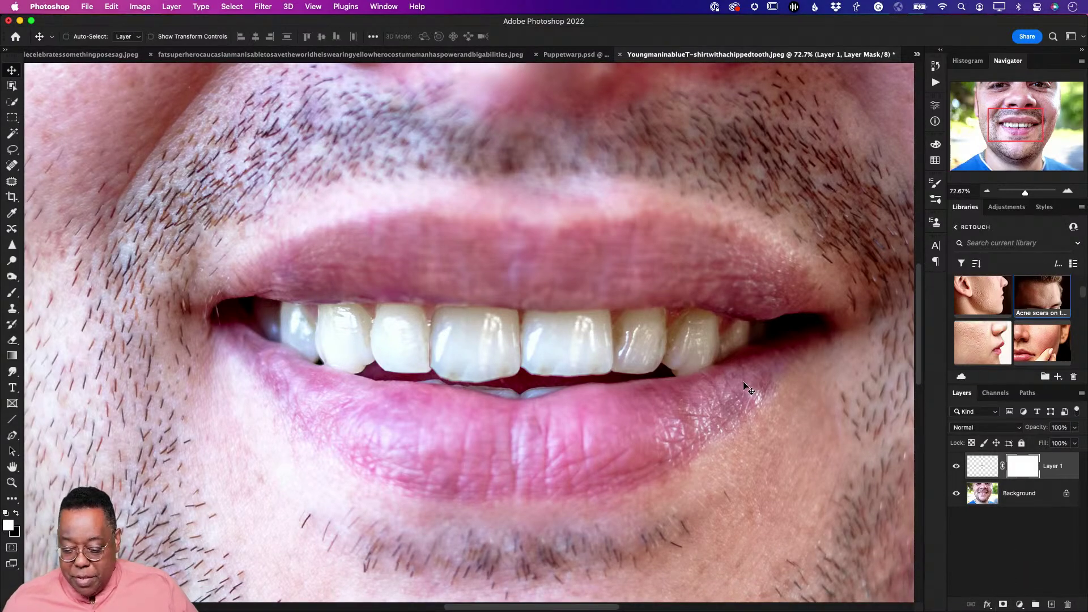
key(b)
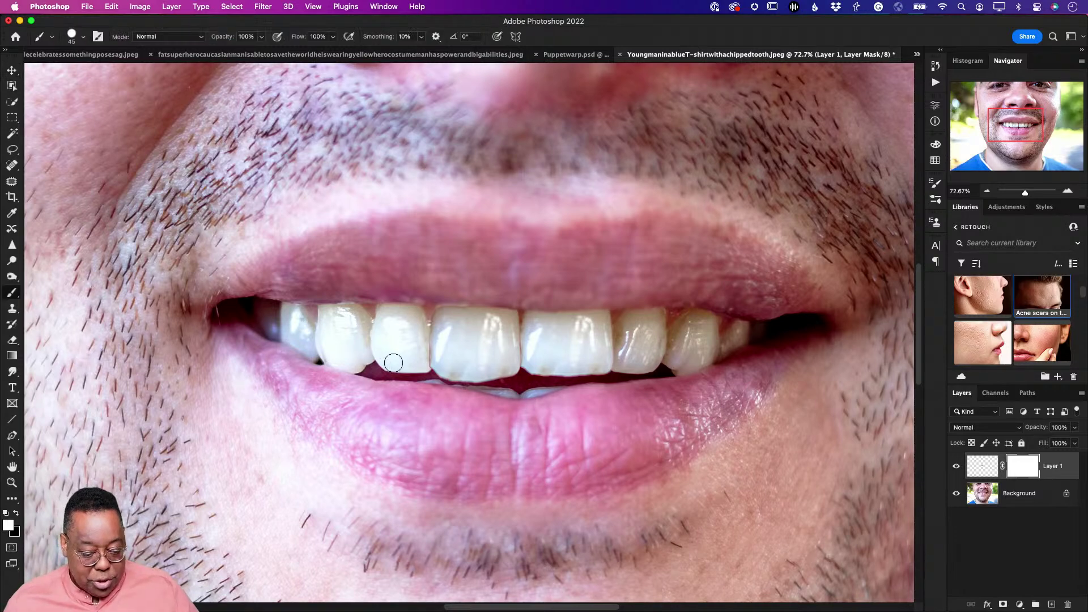
key(x)
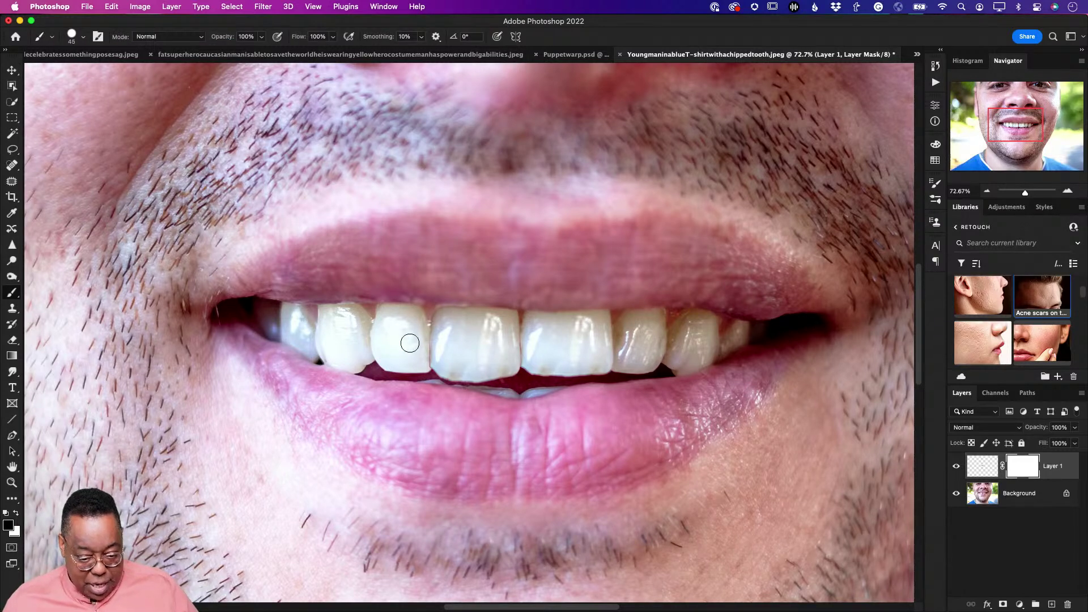
mouse_move(435, 310)
mouse_down()
mouse_move(433, 368)
mouse_move(442, 313)
mouse_move(511, 306)
mouse_move(456, 313)
mouse_move(444, 339)
mouse_move(464, 317)
mouse_move(456, 340)
mouse_move(464, 328)
mouse_move(444, 366)
mouse_up()
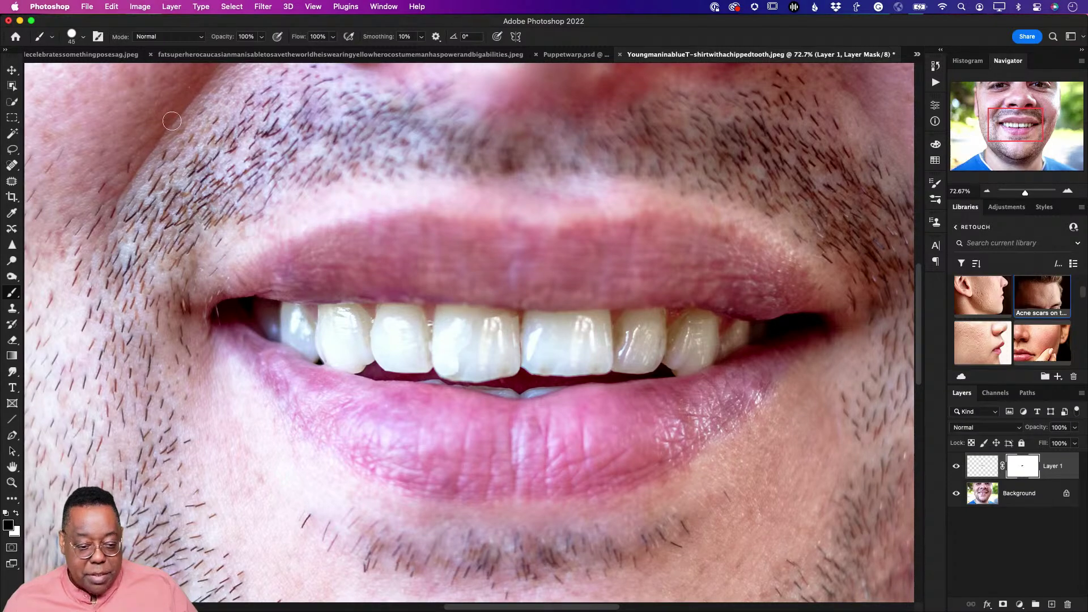
Set the brush hardness to 0% and soften the mask blend between the copied and original tooth
click(83, 37)
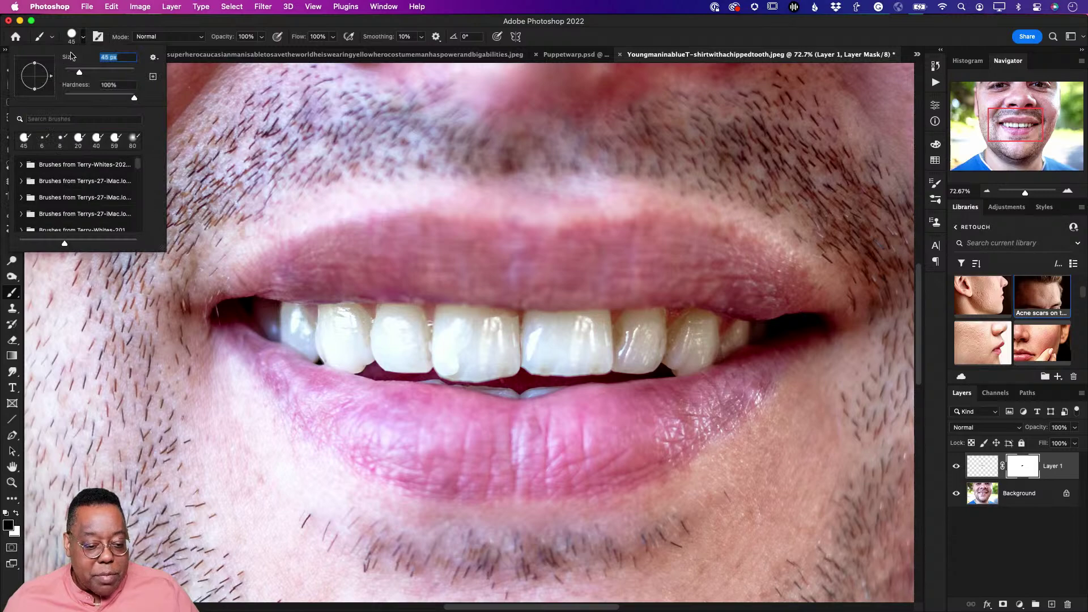
drag(135, 100, 64, 98)
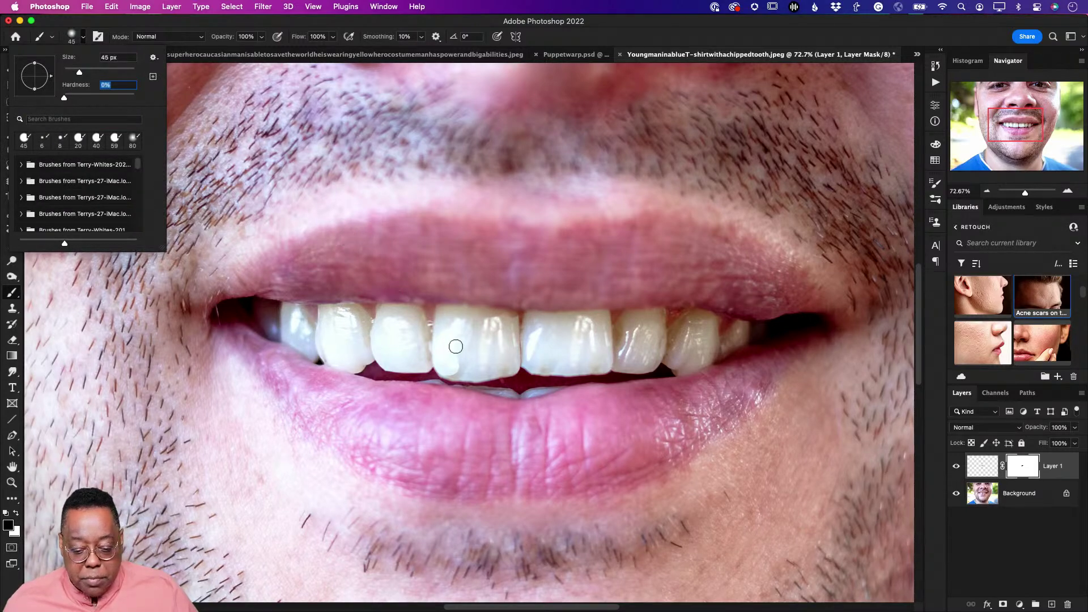
key(Return)
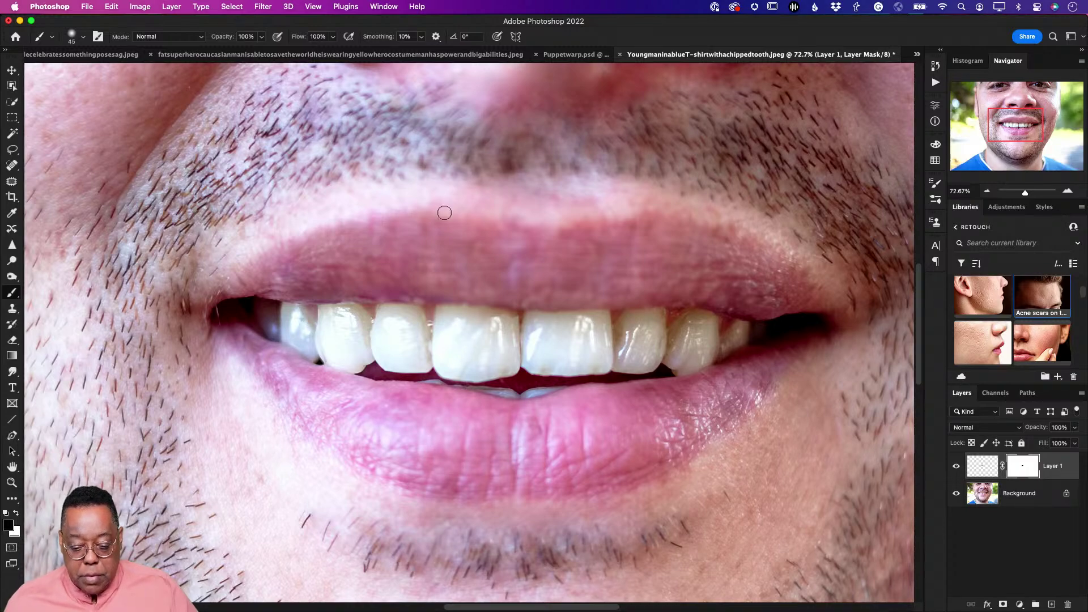
Compare the whole smile with and without the replacement tooth layer, ending with the layer shown
scroll(444, 213, down, 4)
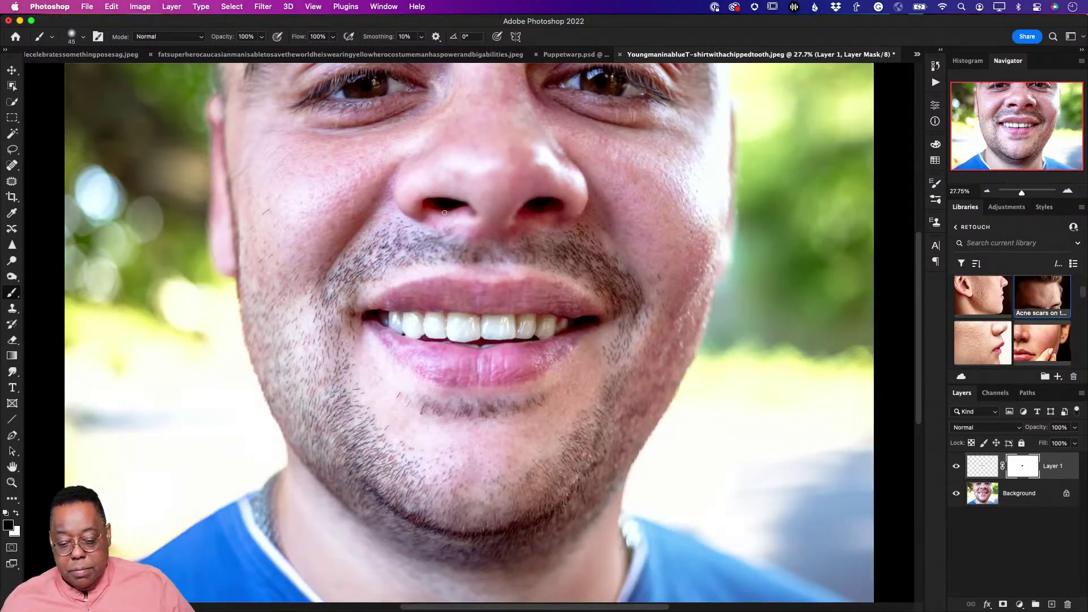
click(956, 466)
click(956, 466)
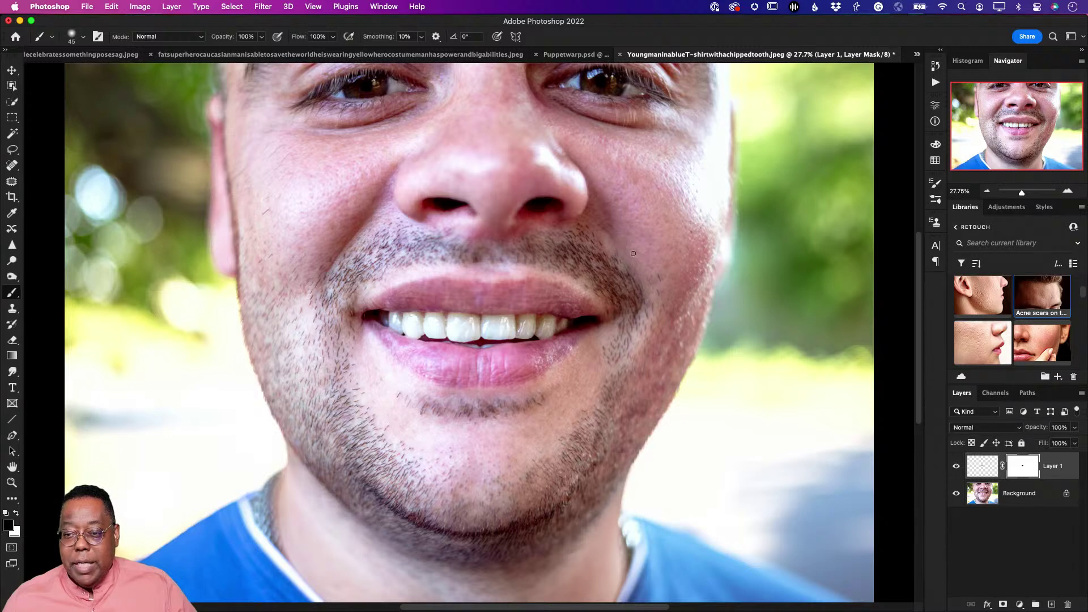
Switch to the photo Acnescarsontheforehead.jpeg and get a close view of the scars on the forehead
key(super+Tab)
key(Escape)
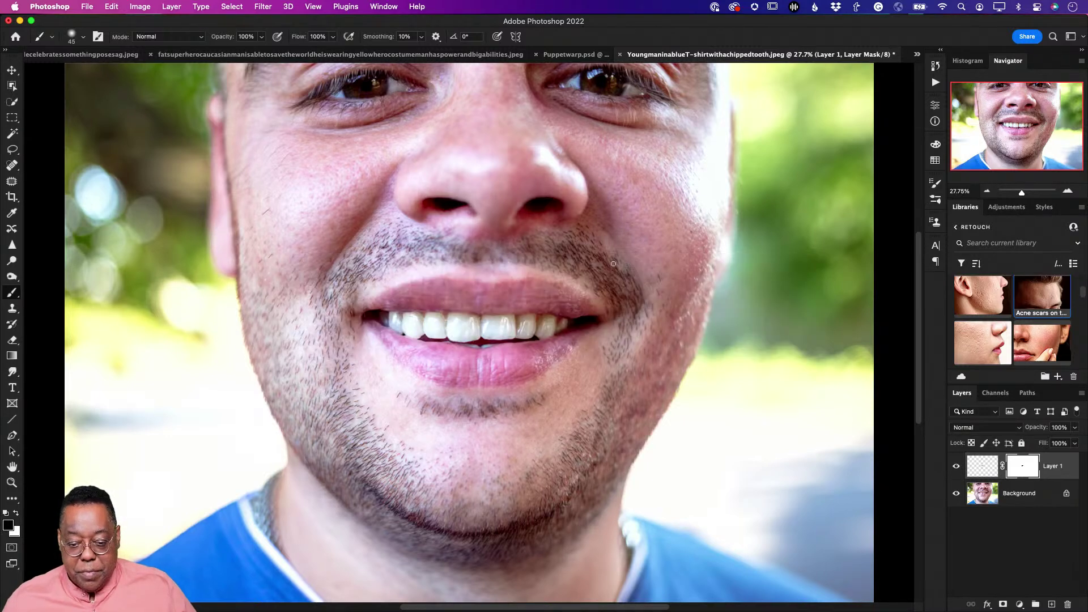
click(918, 55)
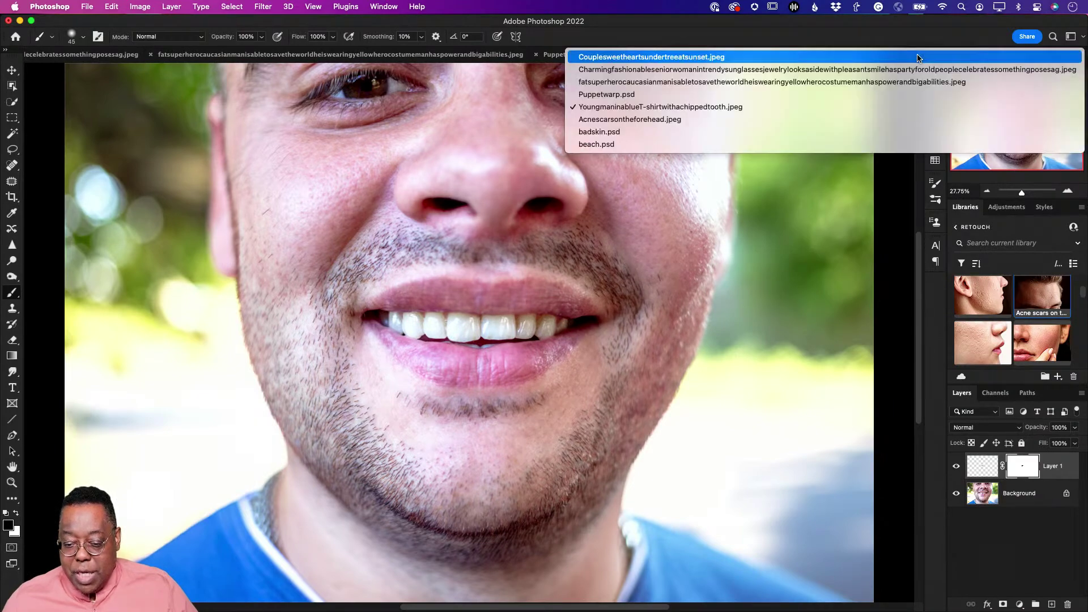
click(861, 118)
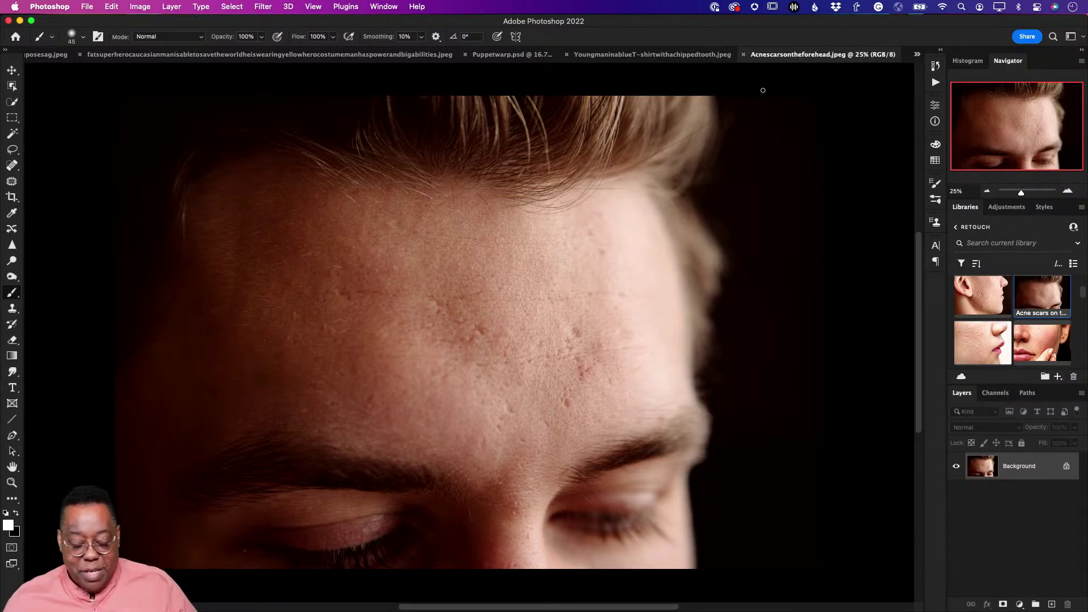
key(z)
mouse_move(523, 321)
mouse_down()
mouse_move(547, 334)
mouse_move(514, 323)
mouse_up()
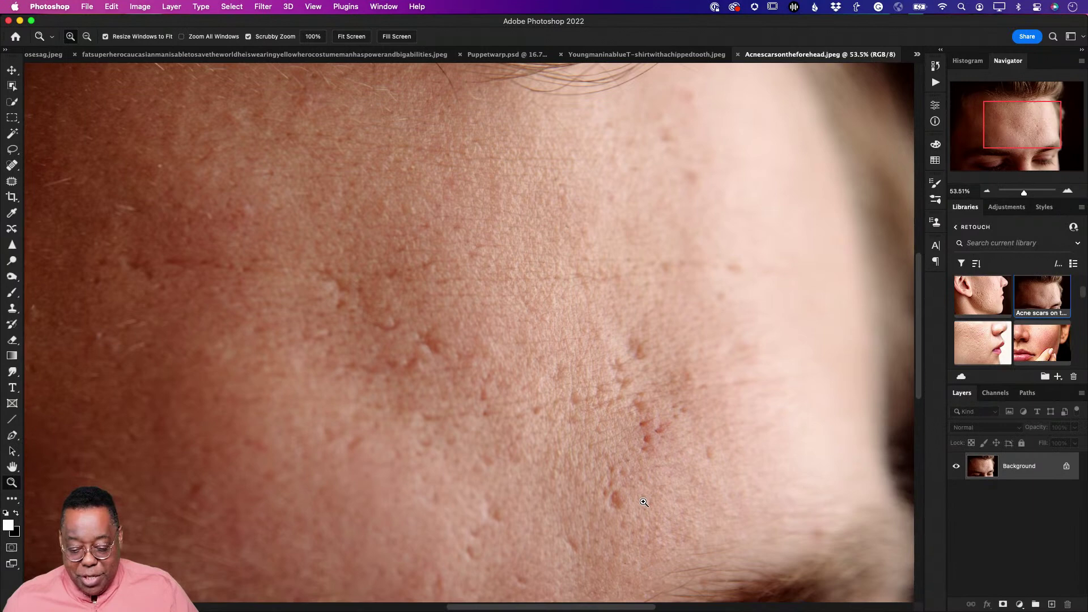
Add an empty layer and heal the two prominent scars low on the forehead with the Spot Healing Brush
click(1051, 605)
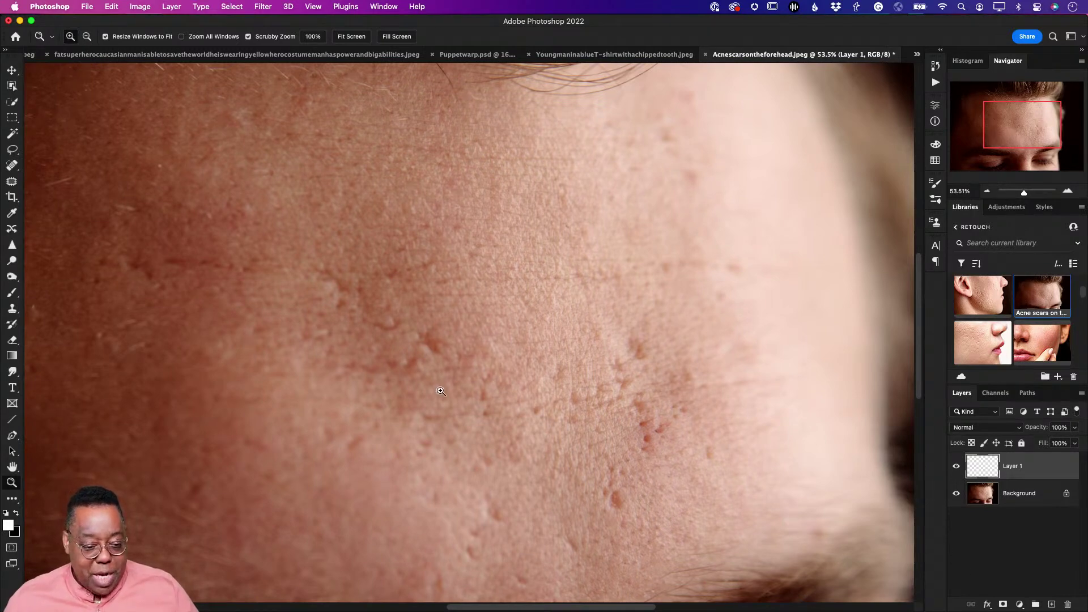
click(11, 166)
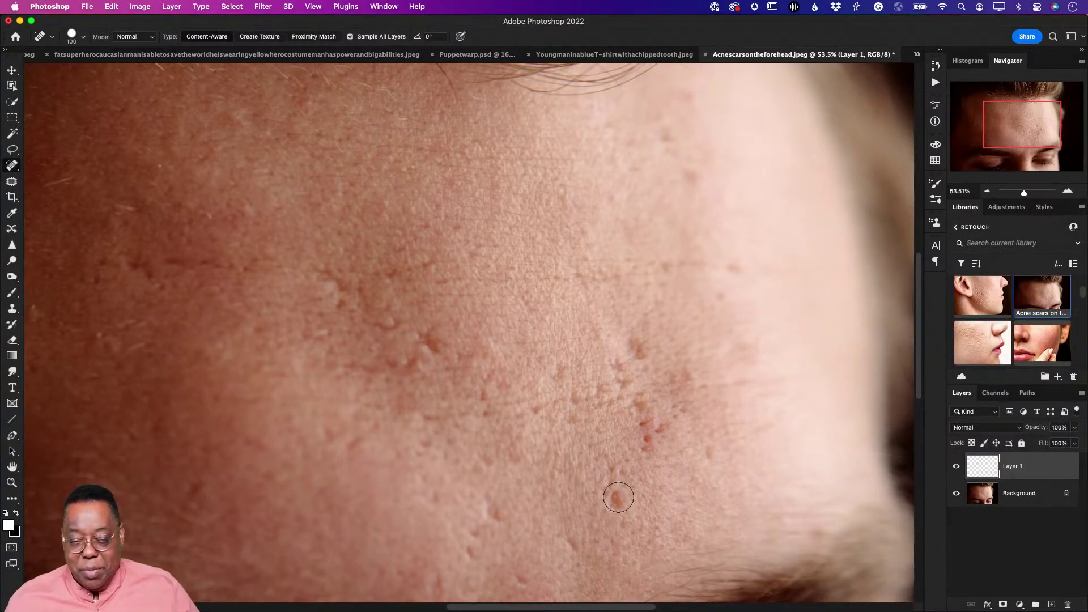
drag(617, 499, 613, 475)
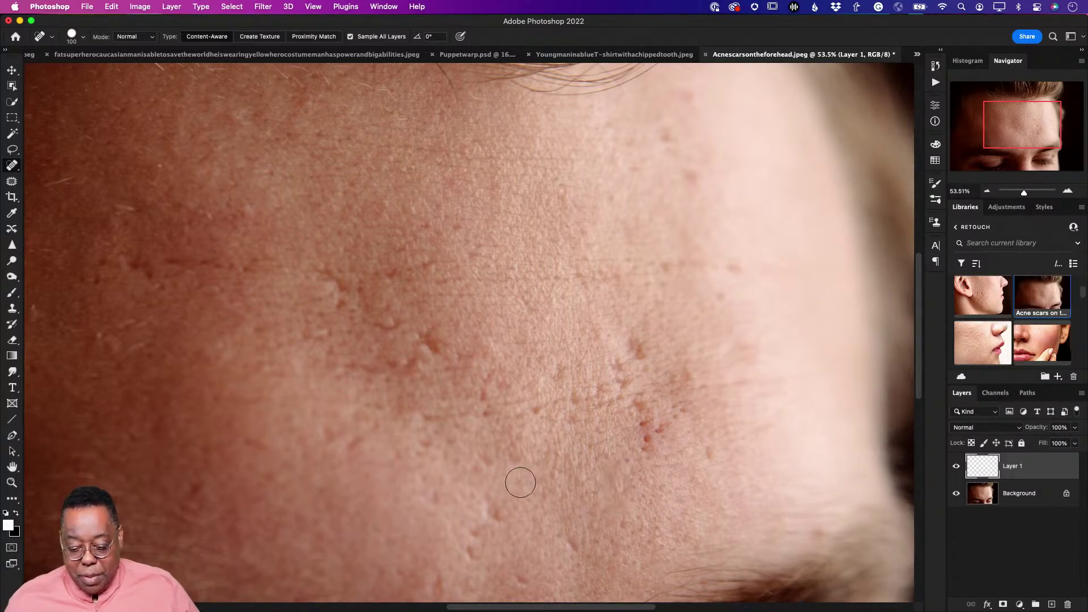
click(491, 503)
drag(492, 502, 492, 502)
Heal the deep pits across the middle of the forehead and the mark near the hairline with the Spot Healing Brush
drag(639, 348, 640, 348)
drag(677, 141, 677, 141)
drag(432, 337, 432, 337)
click(414, 357)
click(391, 324)
Heal the cluster of red blemishes above the eyebrow on the brightly lit side of the forehead
click(656, 440)
click(639, 427)
click(651, 413)
click(671, 417)
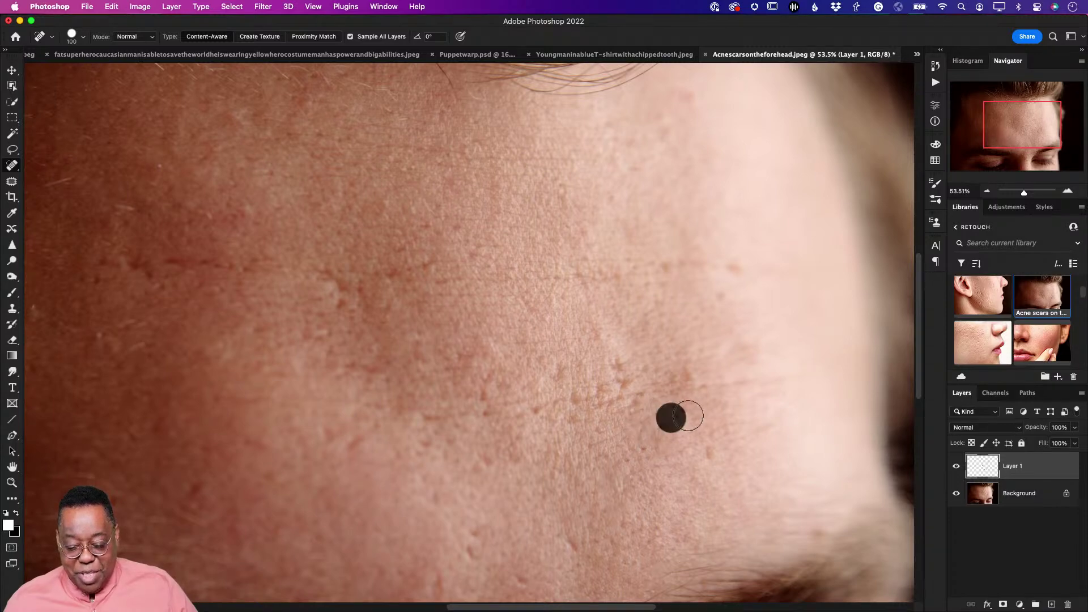
click(688, 412)
click(704, 447)
Heal the small pits low on the forehead, just above the area between the eyebrows
click(487, 537)
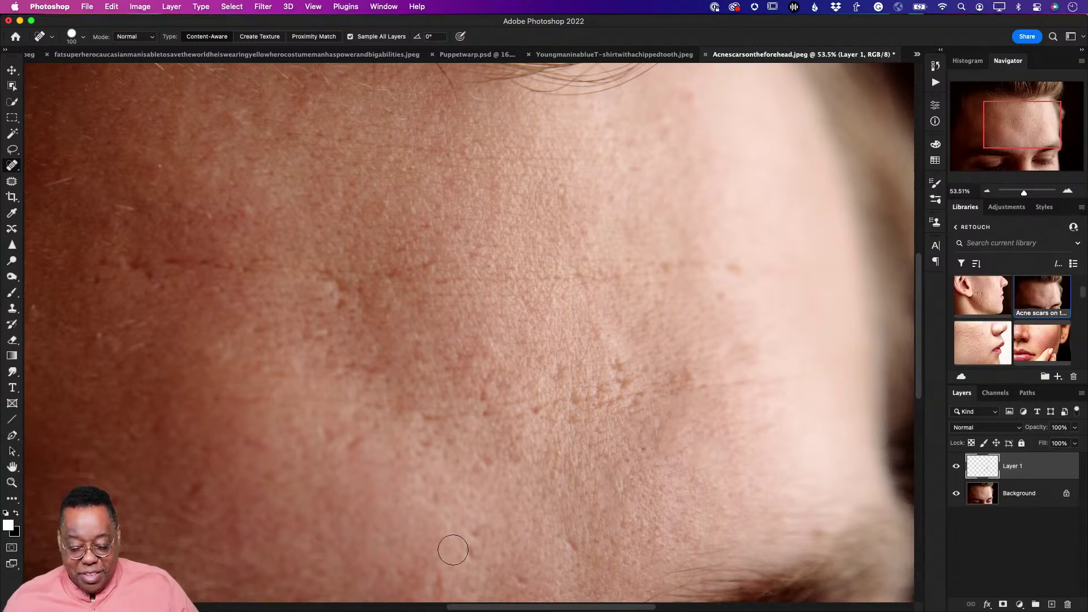
click(468, 550)
click(481, 535)
click(515, 577)
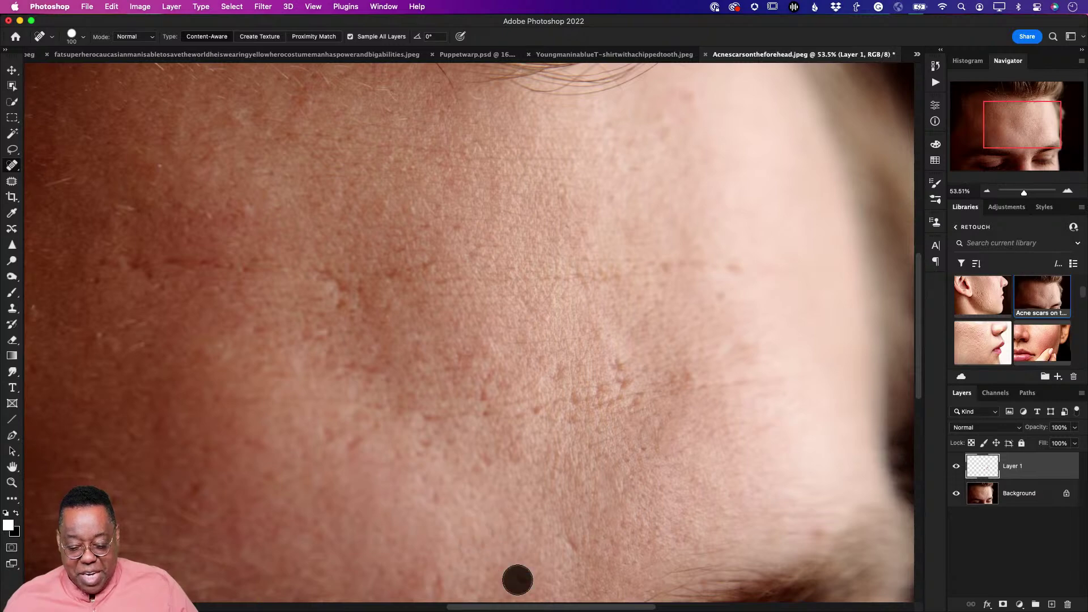
Heal the small pits just above the lower forehead crease and the mark beneath the upper crease on the shadowed side
click(614, 364)
click(627, 370)
click(554, 370)
click(525, 386)
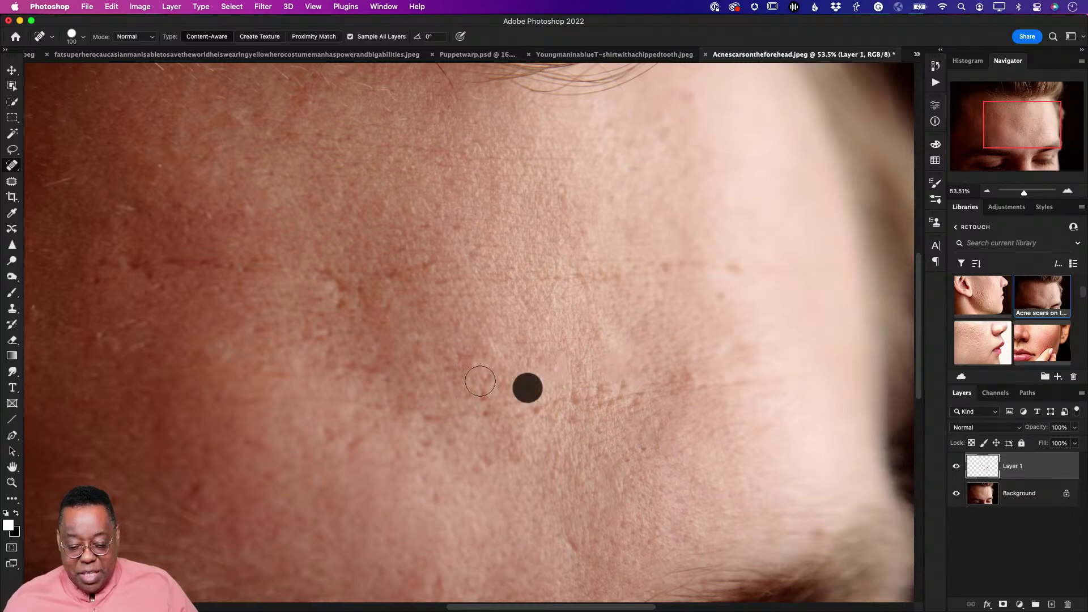
click(336, 305)
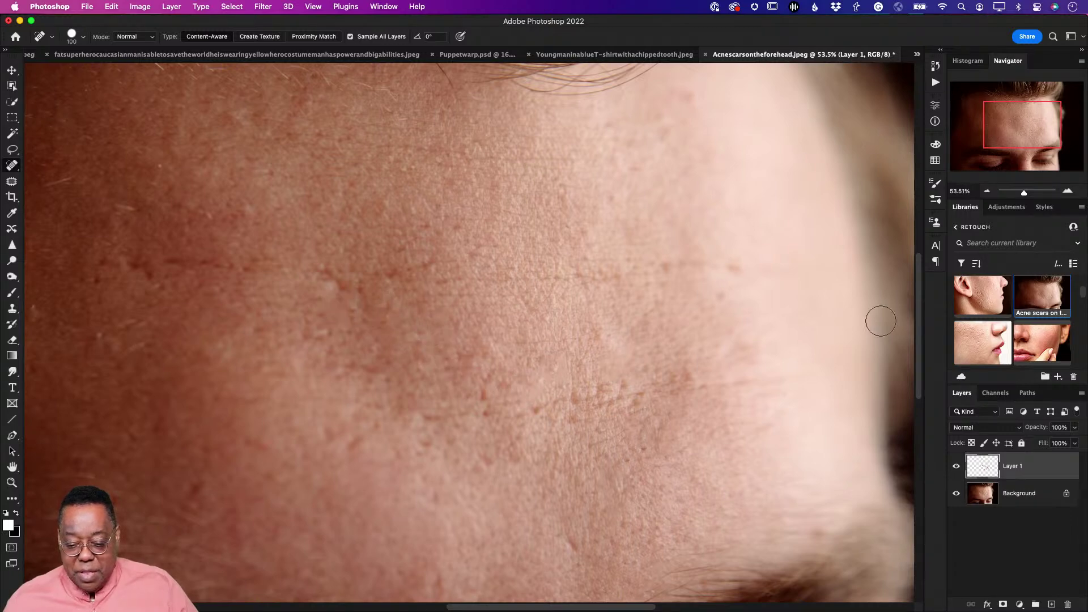
Heal the remaining small marks around the upper forehead crease and in the middle of the forehead
click(714, 305)
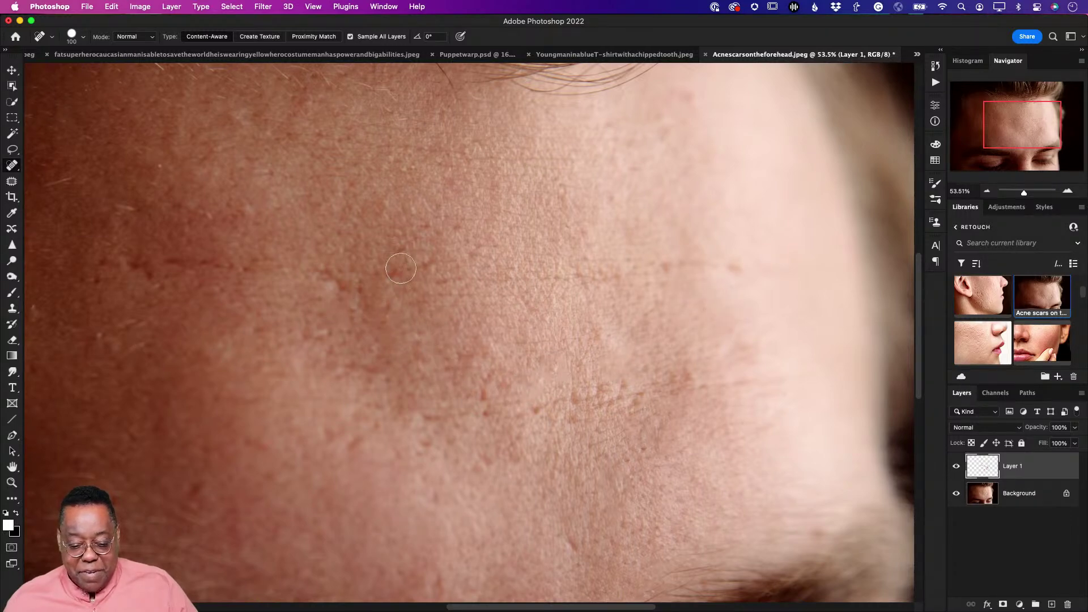
click(425, 260)
click(477, 254)
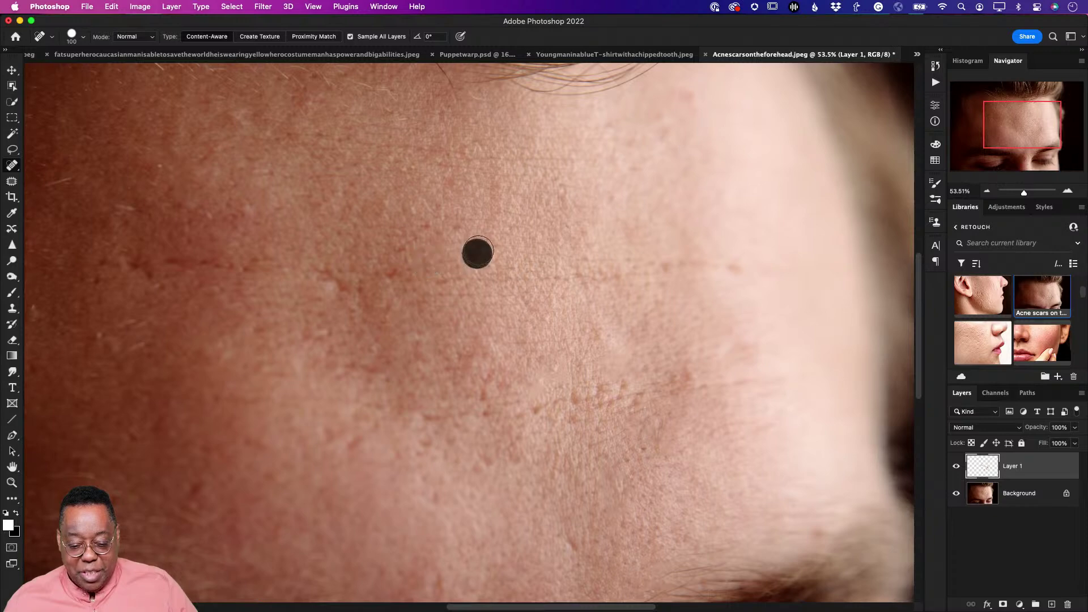
click(493, 249)
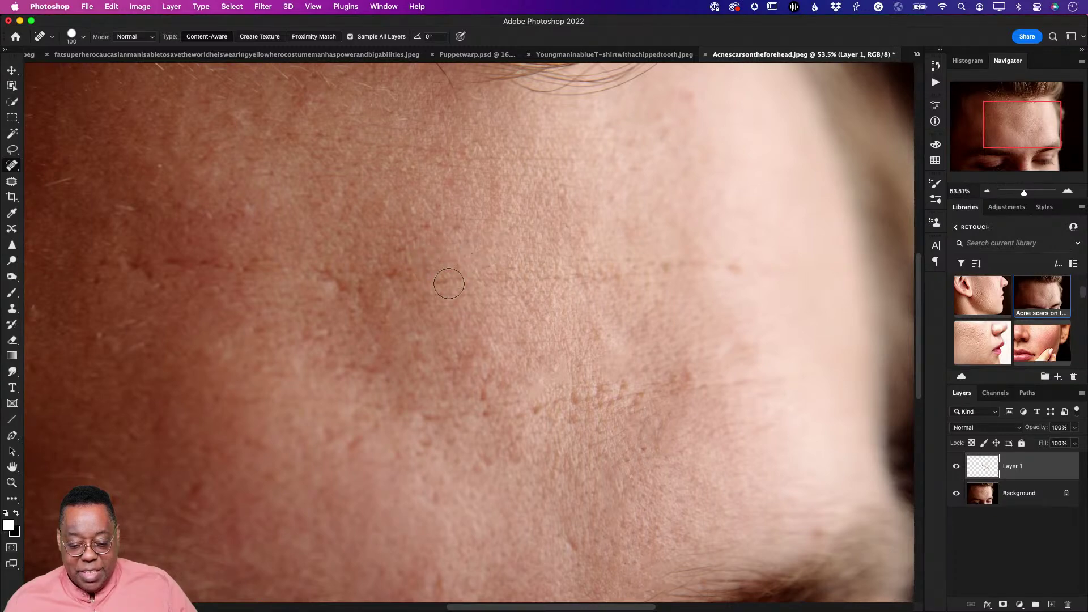
click(413, 308)
click(416, 354)
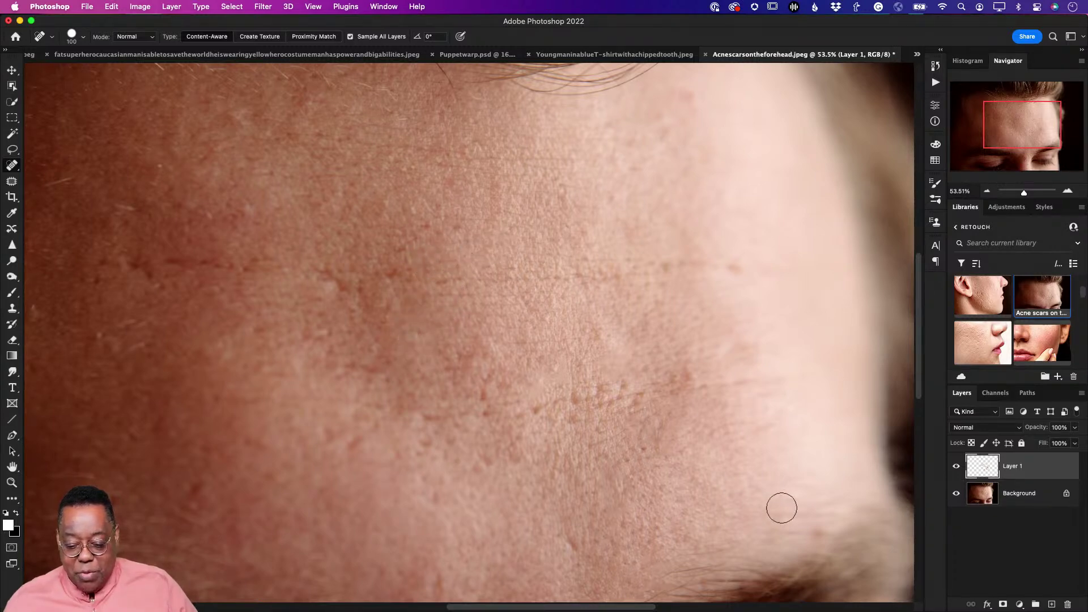
Compare the forehead with and without the healing layer, and set that layer's opacity to 59%
click(956, 466)
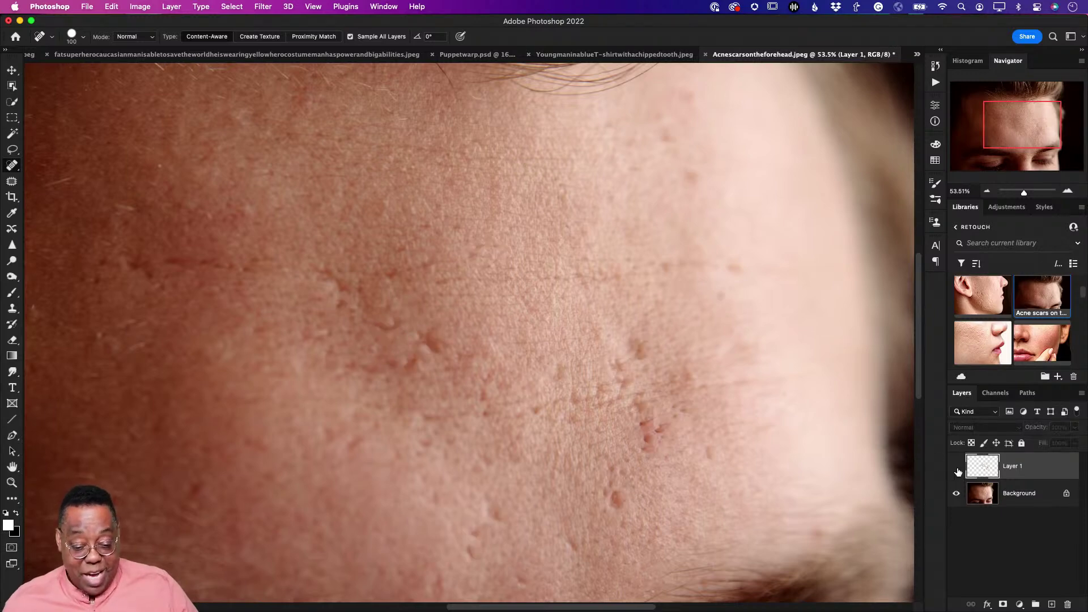
click(956, 466)
click(956, 468)
click(957, 468)
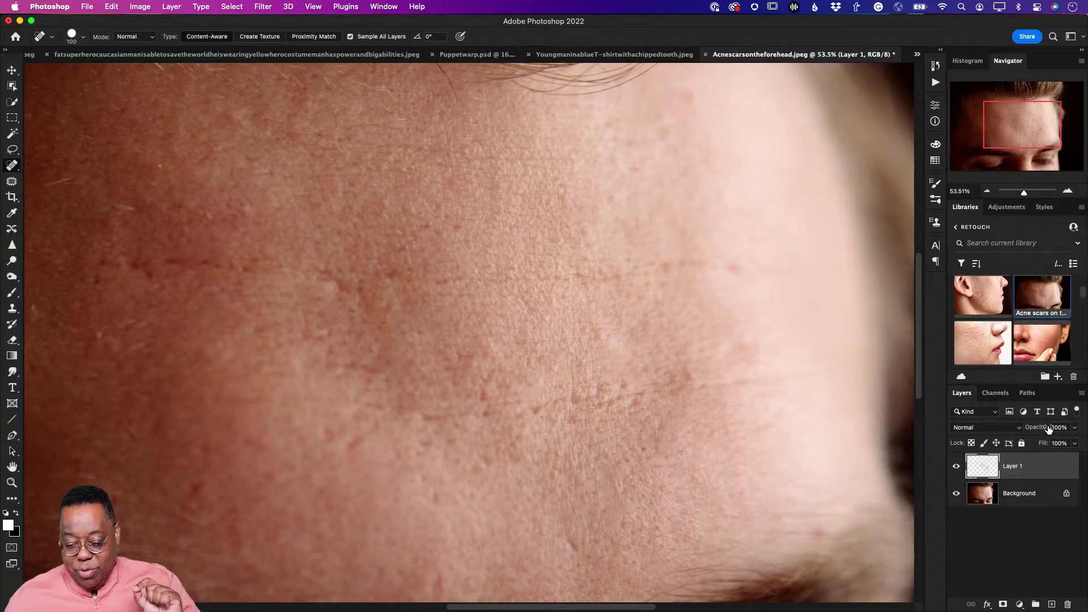
mouse_move(1046, 429)
mouse_down()
mouse_move(1002, 434)
mouse_move(1017, 432)
mouse_up()
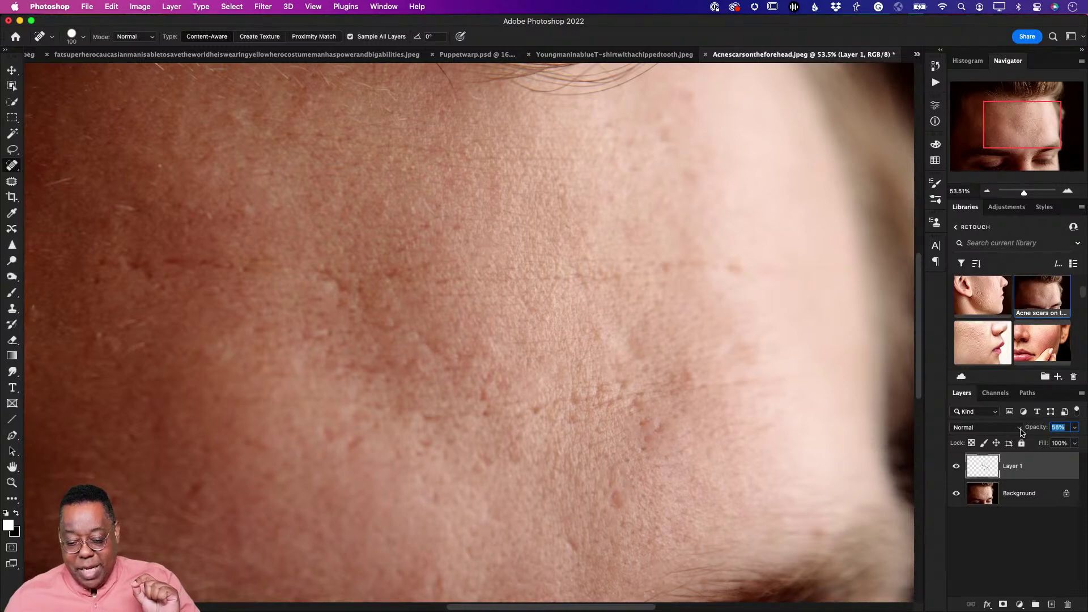
key(Return)
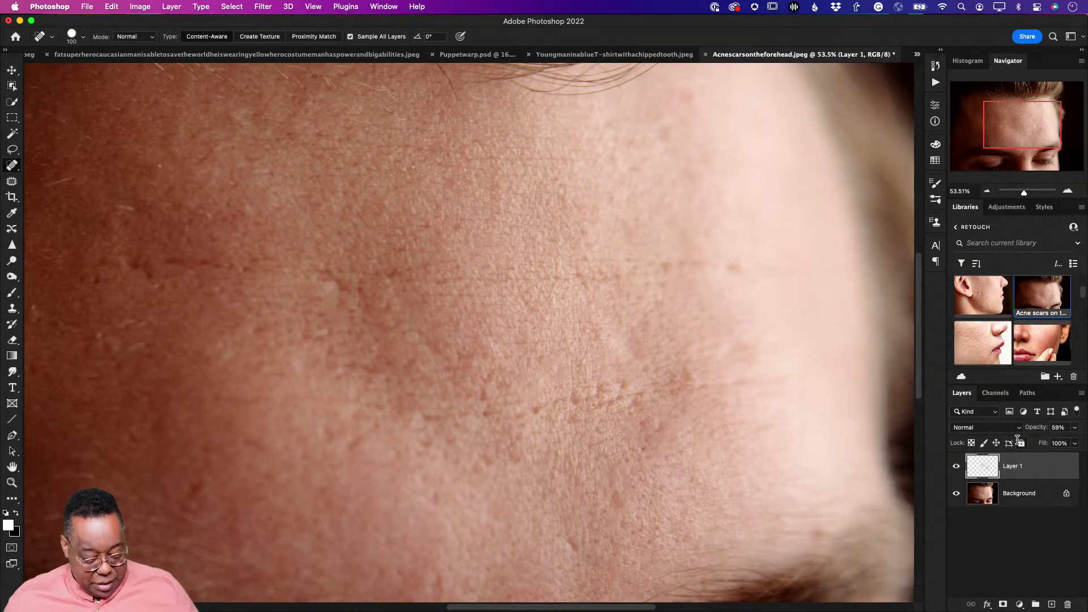
Stamp the visible result into a new merged layer, hide the healing and background layers, and duplicate the merged layer
key(super+alt+shift+e)
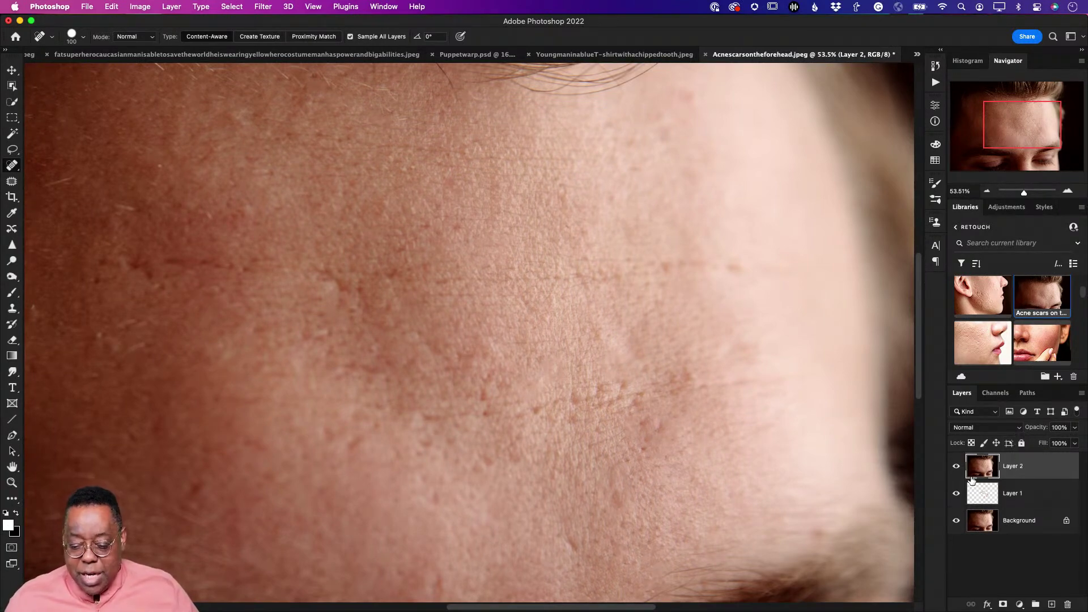
drag(957, 496, 957, 522)
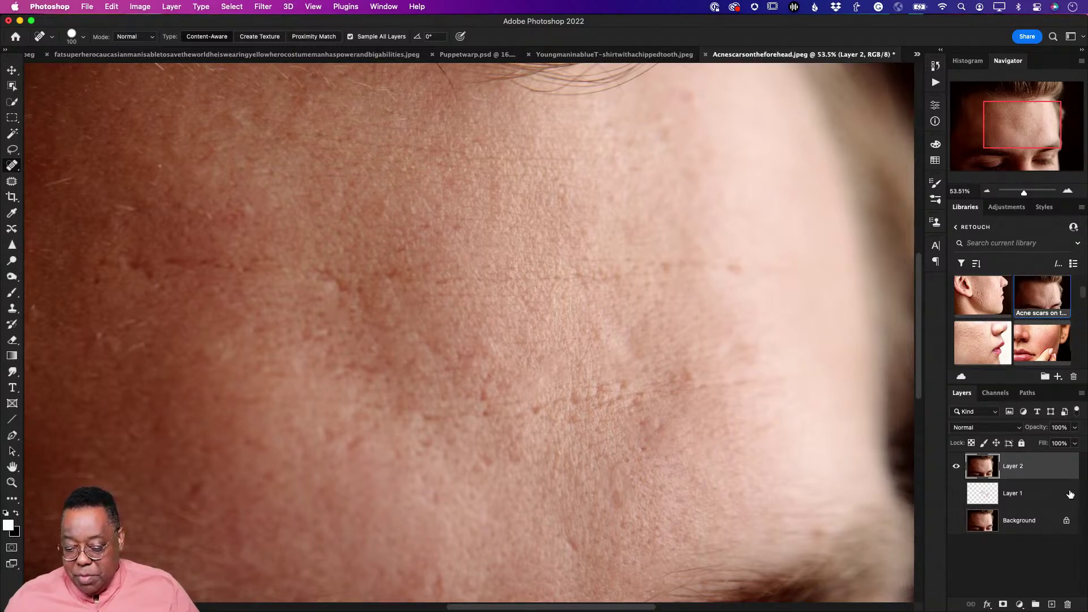
drag(1033, 469, 1052, 604)
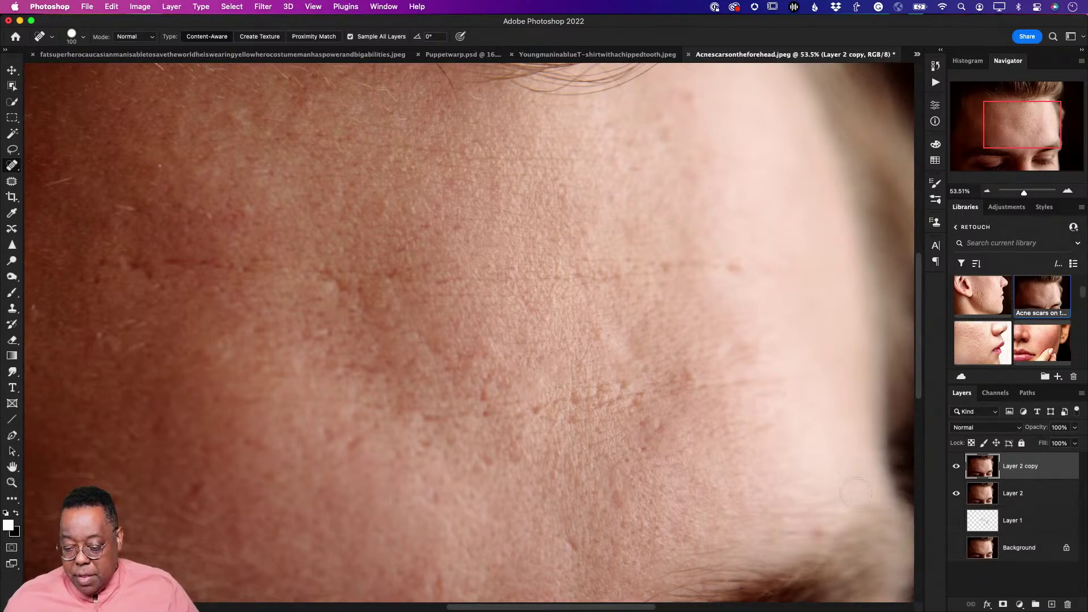
Apply a High Pass filter with a radius of 7.4 pixels to the duplicated merged layer
click(263, 7)
mouse_move(301, 247)
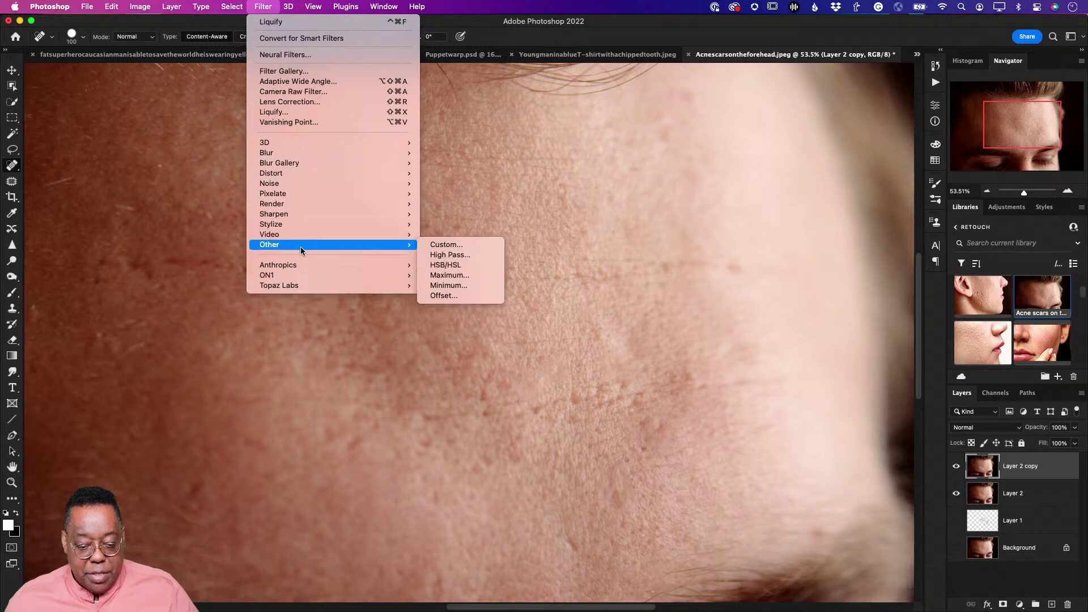
click(446, 256)
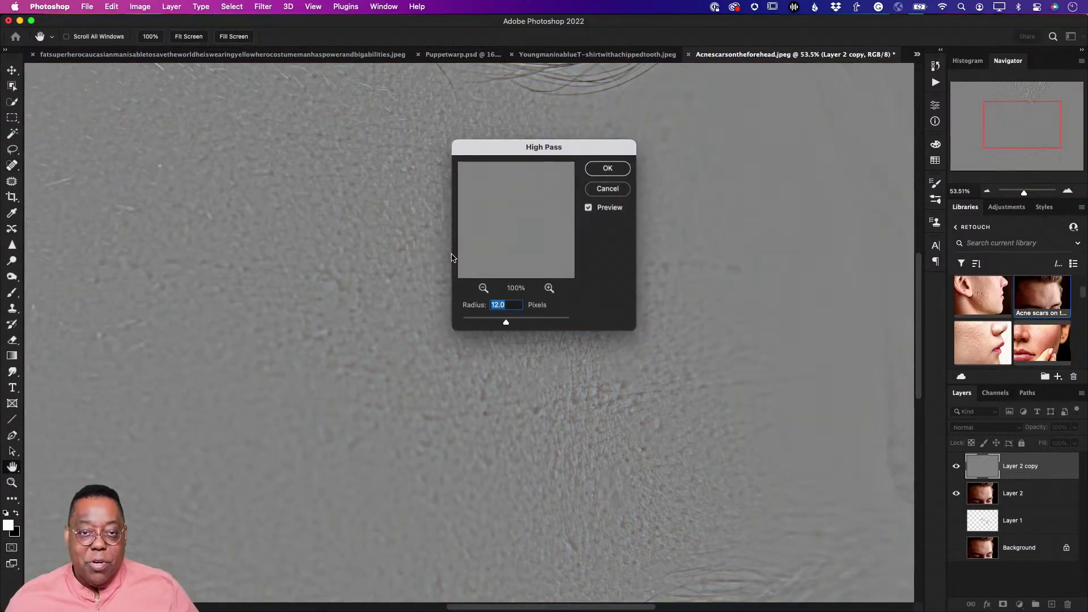
drag(527, 146, 783, 129)
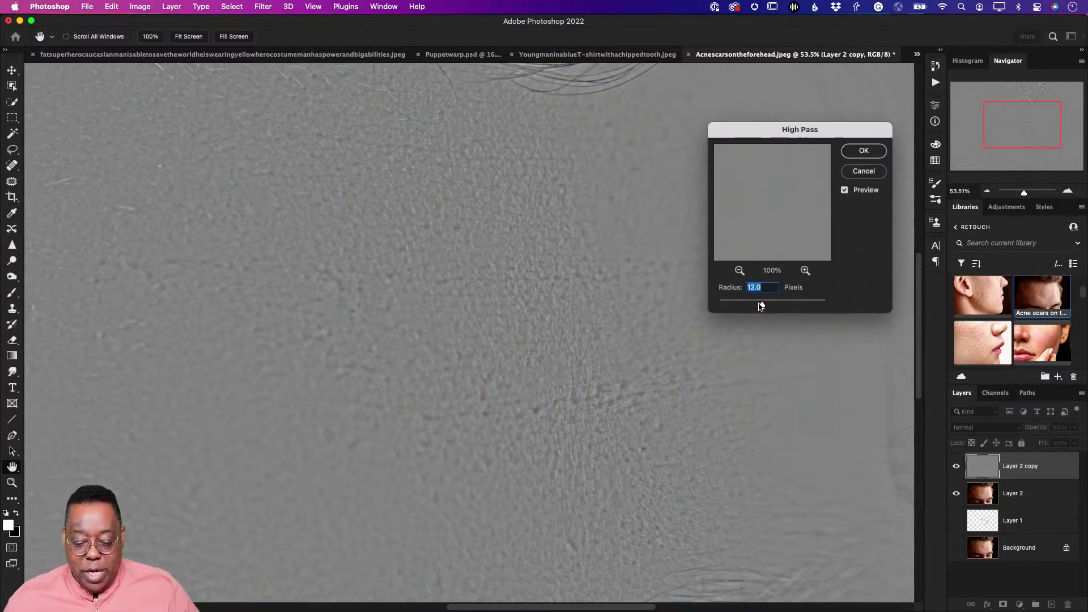
drag(761, 307, 858, 310)
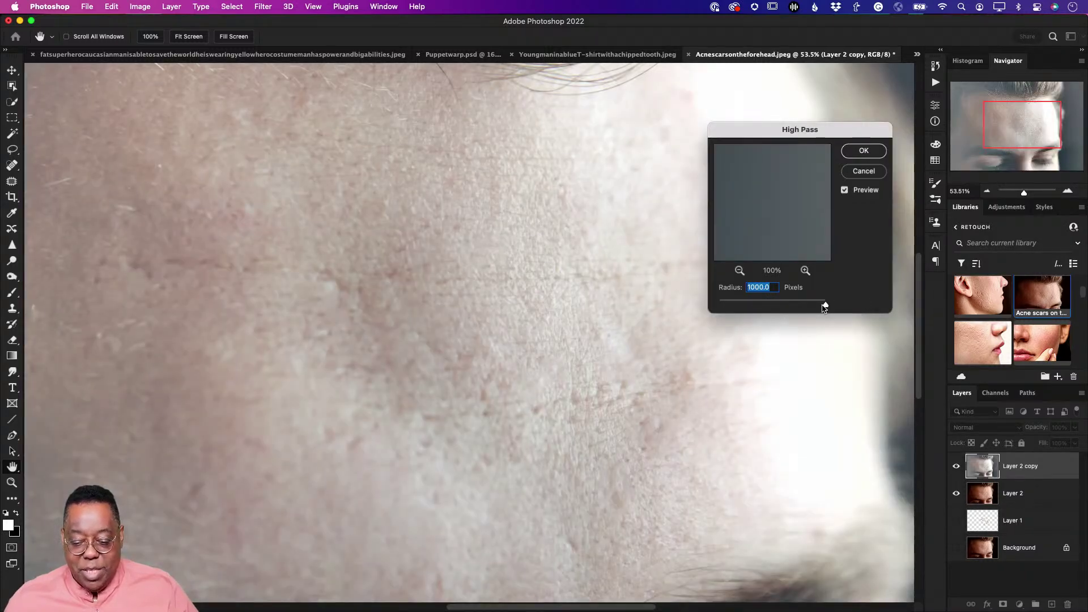
drag(824, 307, 754, 306)
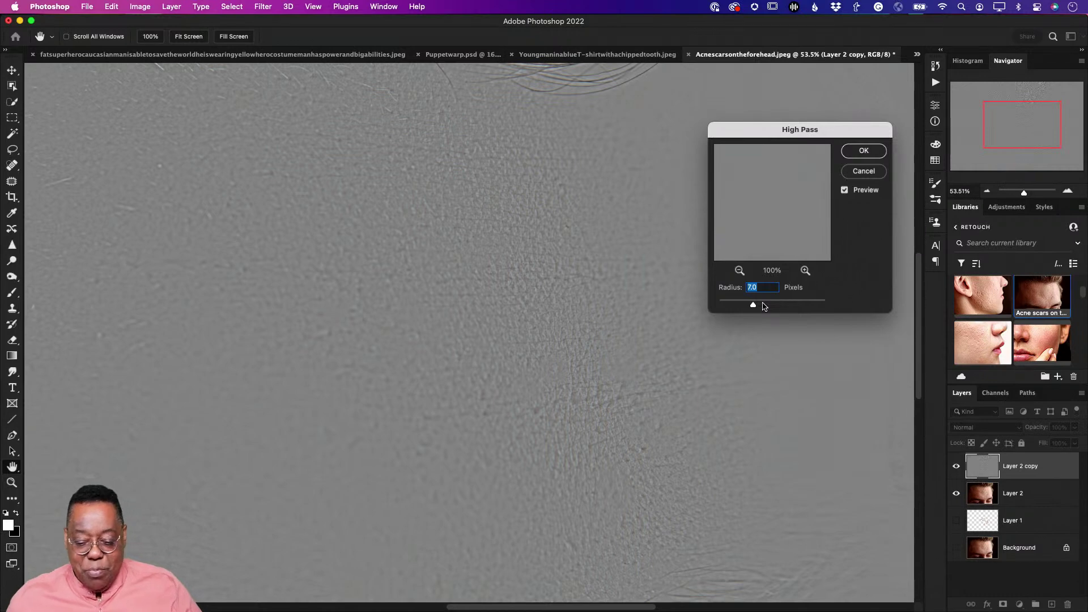
drag(752, 307, 755, 309)
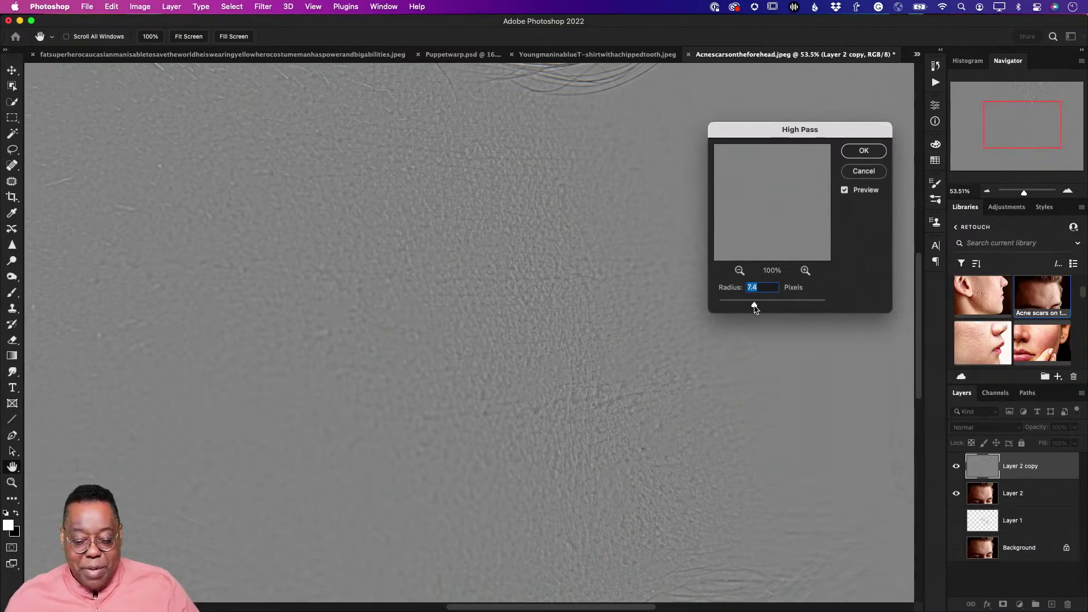
click(862, 150)
key(j)
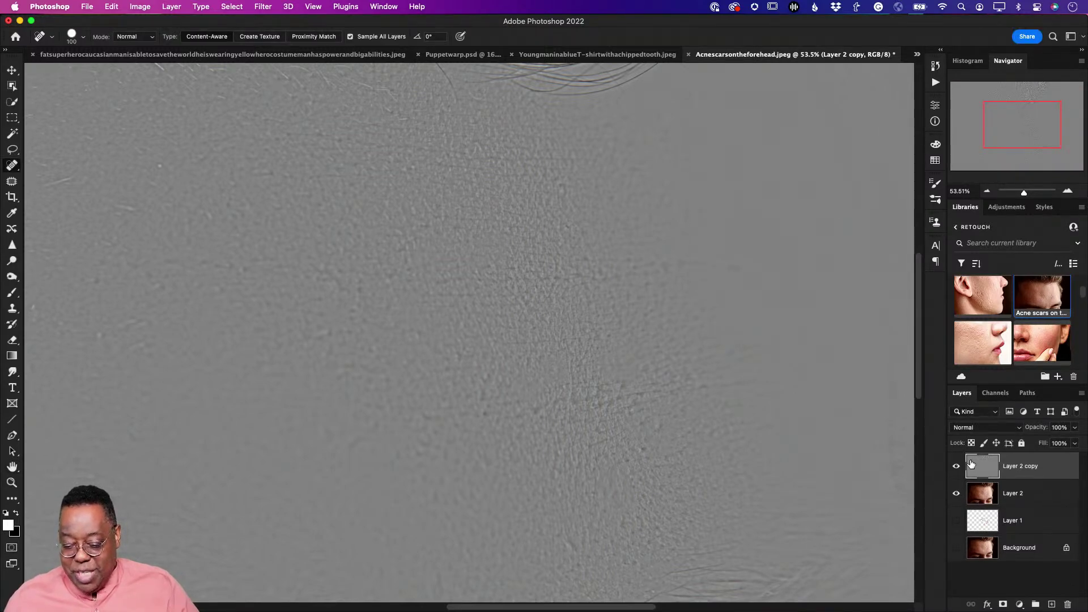
Set the High Pass layer's blend mode to Overlay and rename the layer HiPass
click(978, 427)
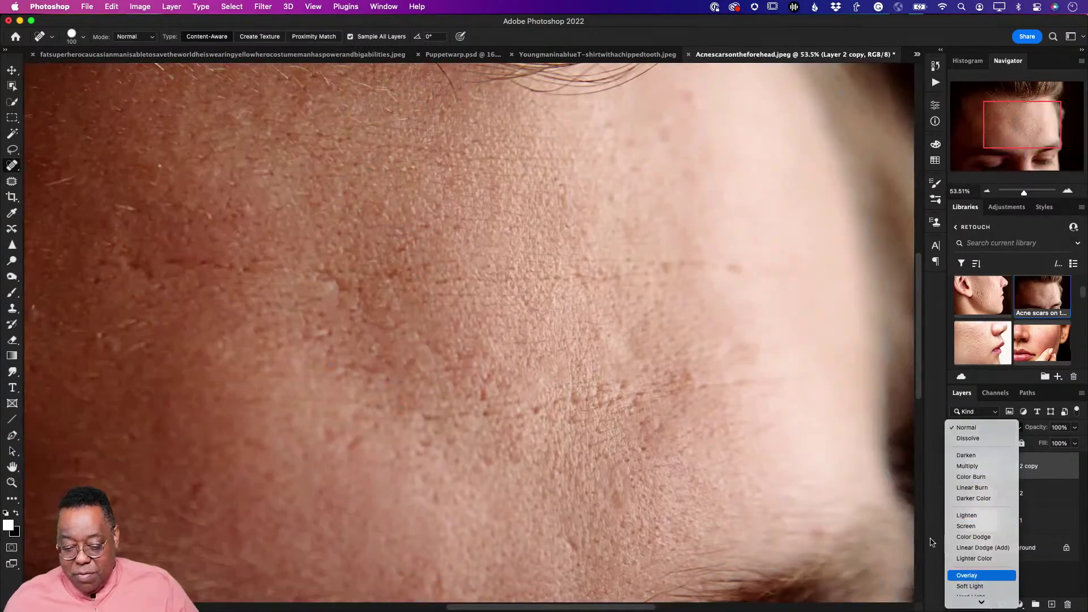
click(964, 574)
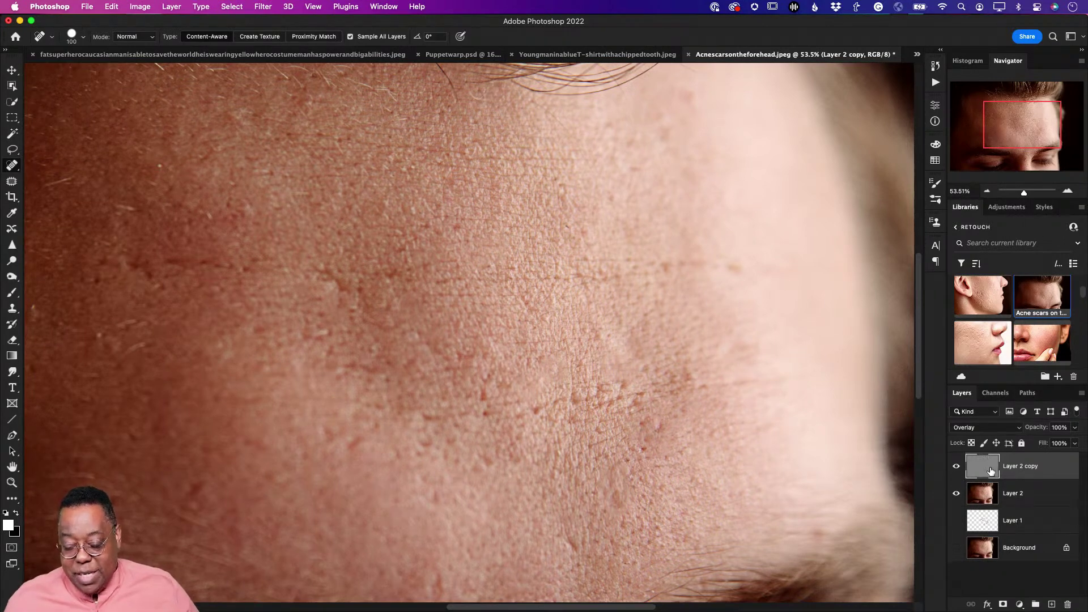
double_click(1023, 467)
text(HiPass)
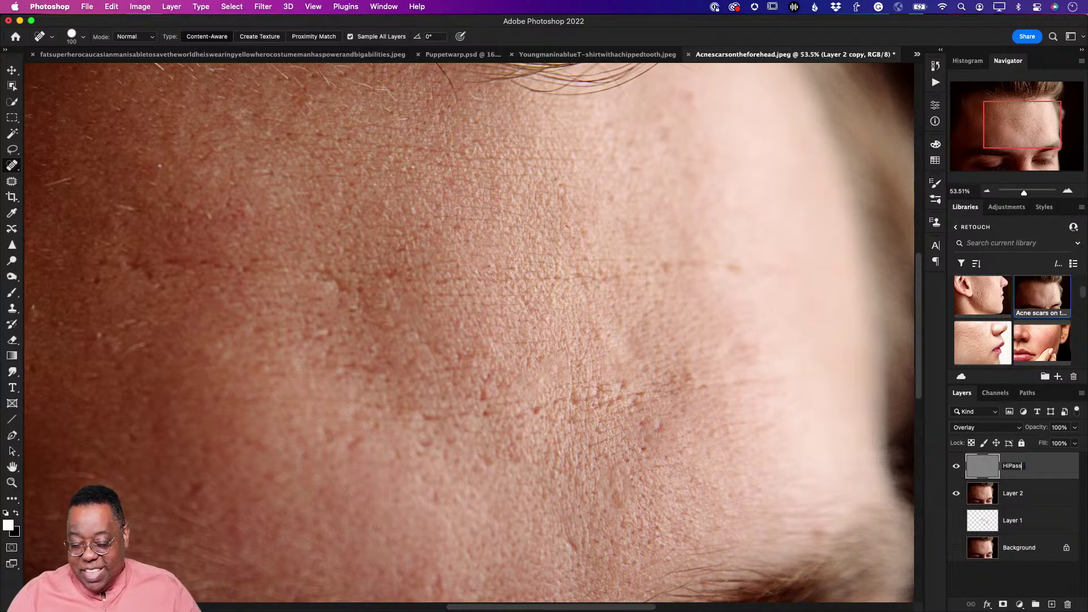
key(Return)
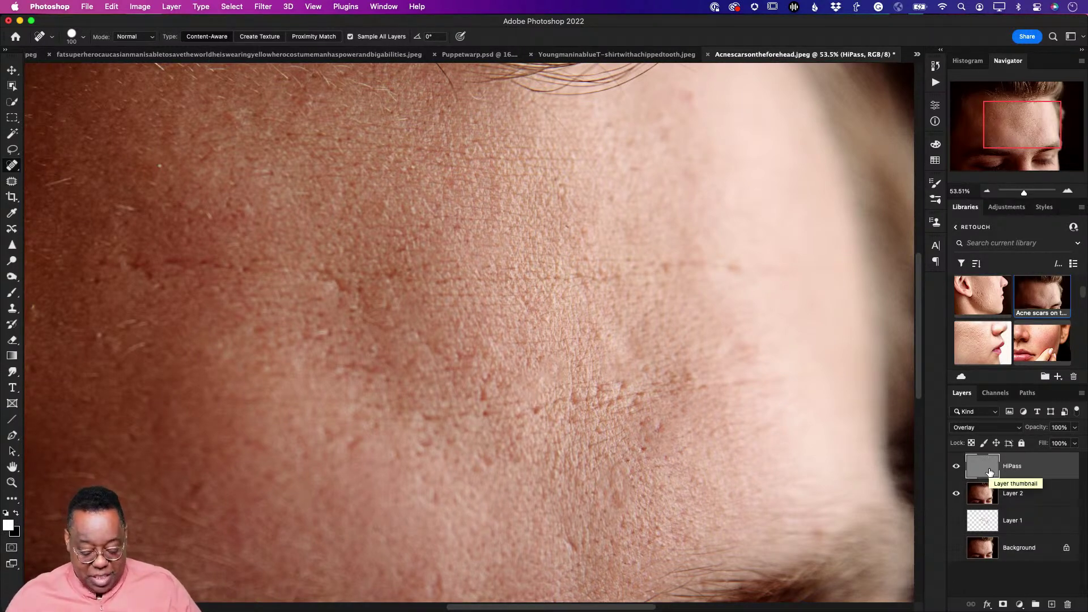
Invert the HiPass layer and hide its softening effect with a black layer mask
key(super+i)
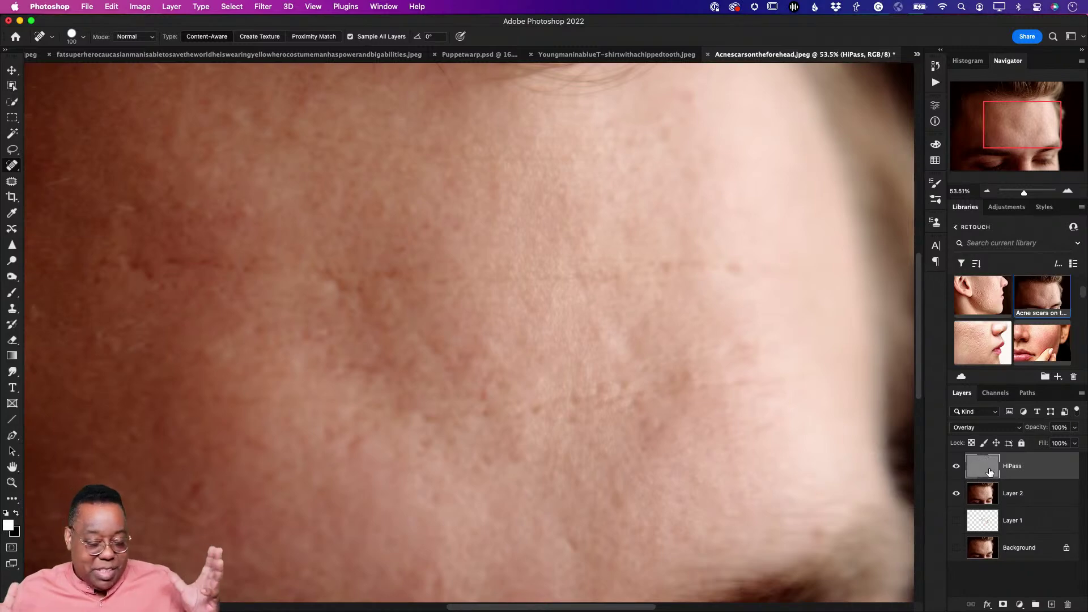
alt+click(1003, 605)
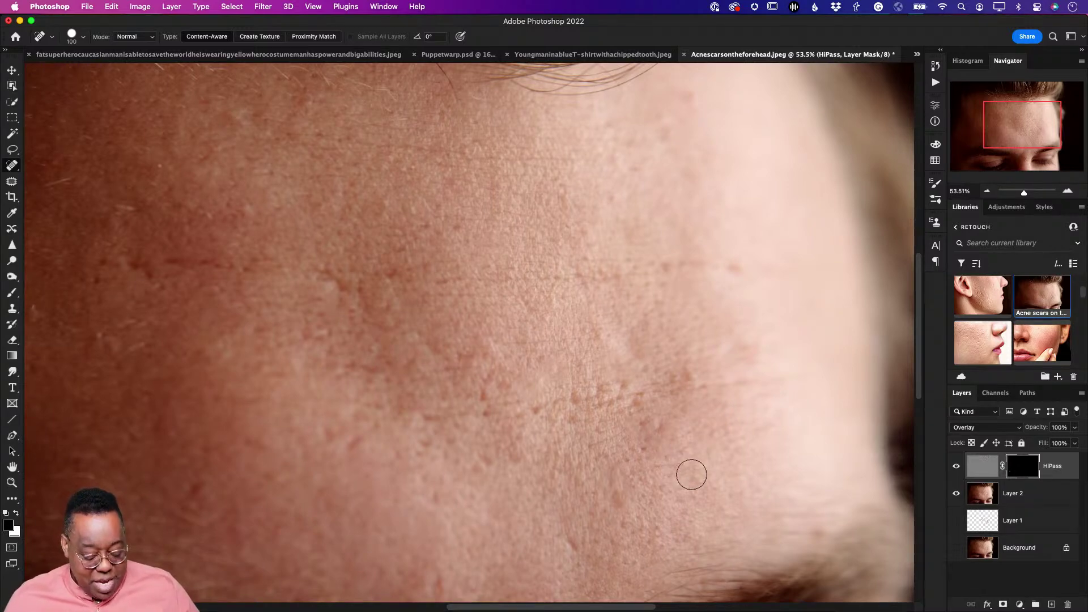
Paint white on the HiPass mask with a 300-pixel soft brush over the lower, middle and upper forehead to soften the skin
key(b)
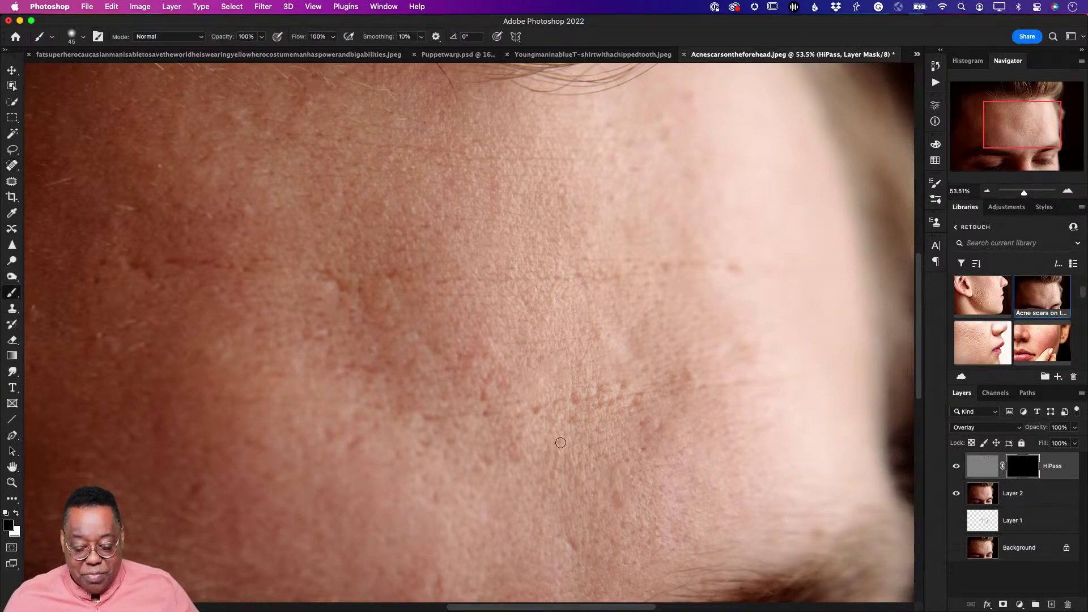
key(x)
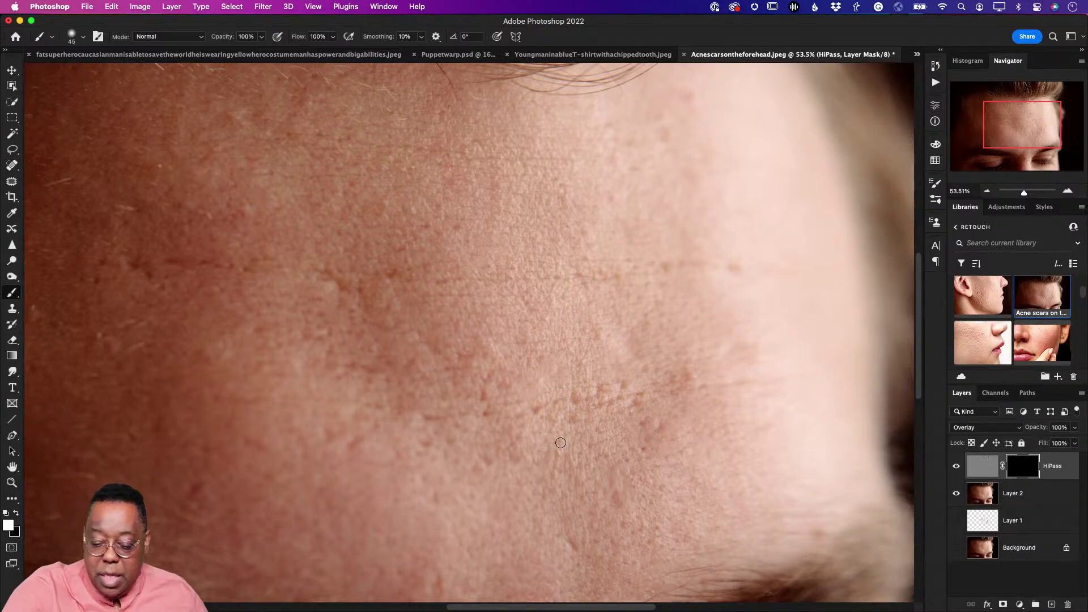
key(bracketright)
key(bracketright)
key(bracketright)
key(bracketright)
key(bracketright)
key(bracketright)
key(bracketright)
key(bracketright)
key(bracketright)
key(bracketright)
key(bracketright)
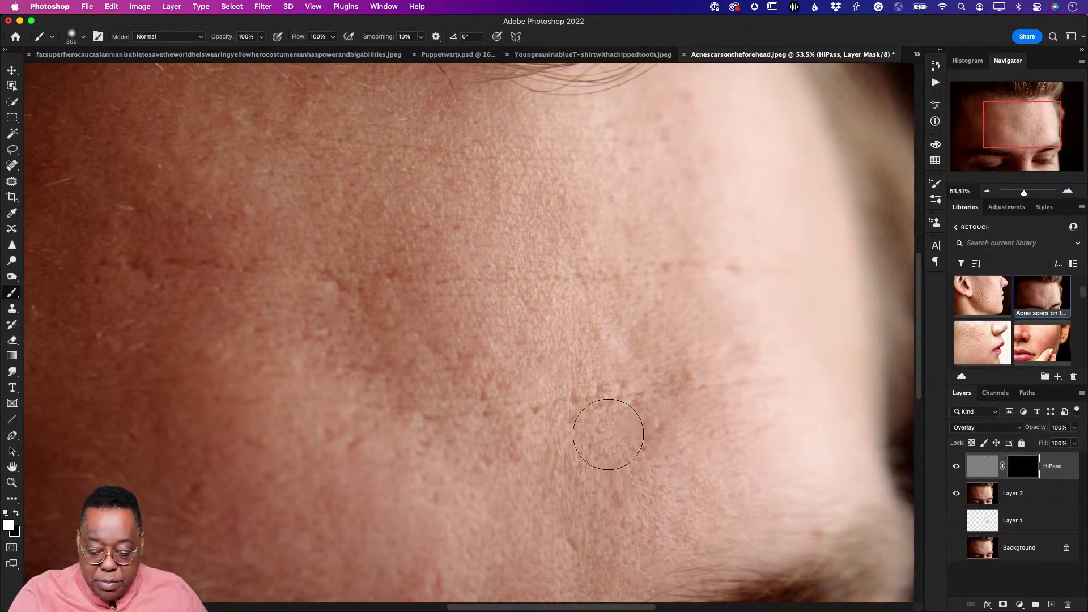
mouse_move(591, 512)
mouse_down()
mouse_move(634, 494)
mouse_move(644, 461)
mouse_up()
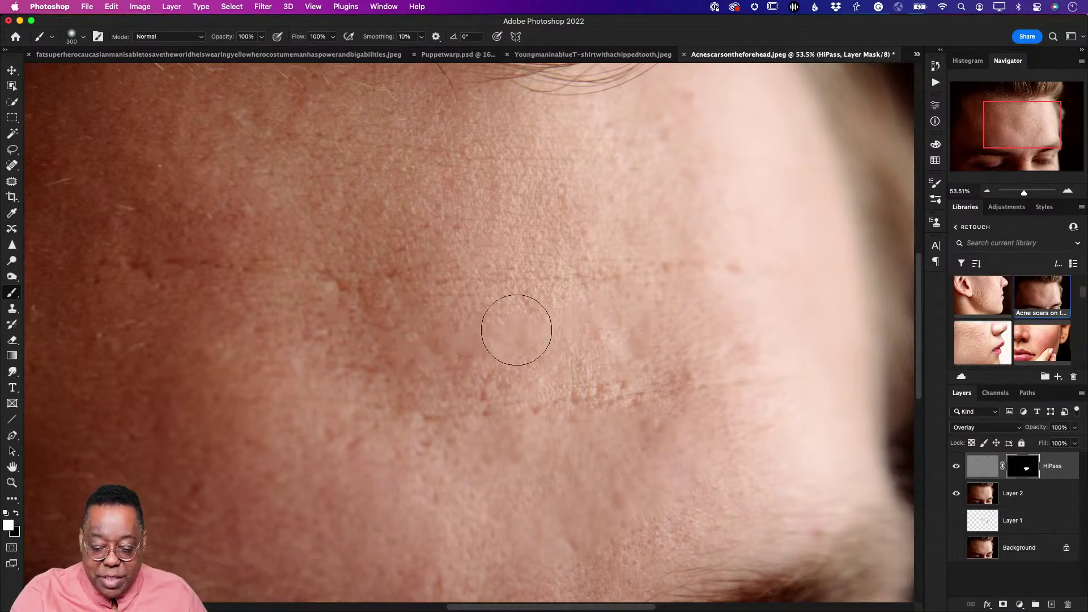
mouse_move(530, 365)
mouse_down()
mouse_move(702, 335)
mouse_move(619, 352)
mouse_move(639, 245)
mouse_move(540, 224)
mouse_move(388, 225)
mouse_move(577, 212)
mouse_move(468, 234)
mouse_move(551, 166)
mouse_move(415, 157)
mouse_move(323, 193)
mouse_move(325, 162)
mouse_move(425, 135)
mouse_up()
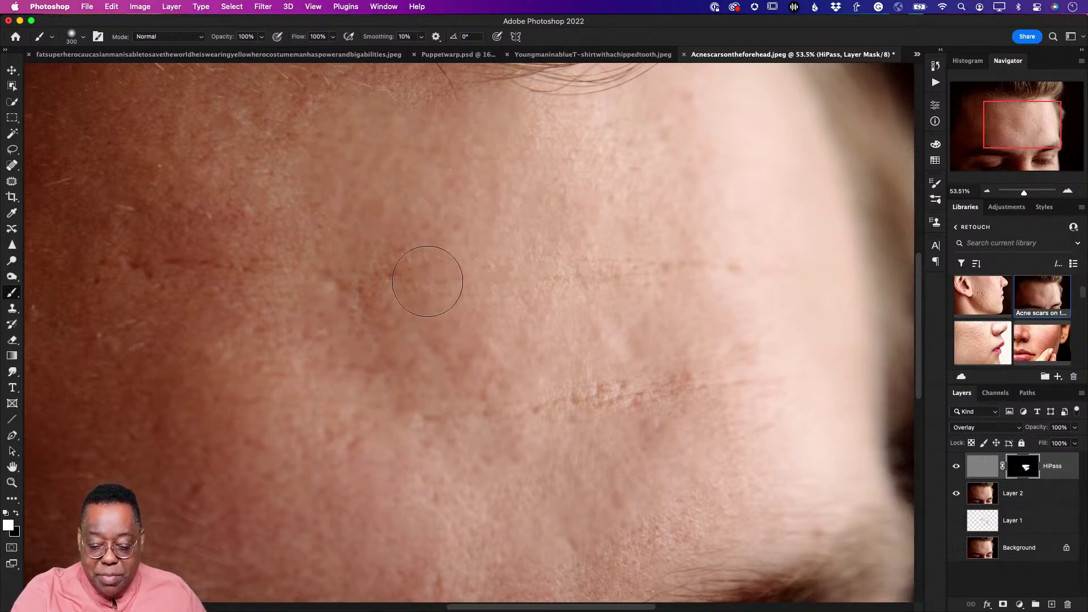
mouse_move(610, 390)
mouse_down()
mouse_move(520, 418)
mouse_move(450, 387)
mouse_move(392, 347)
mouse_up()
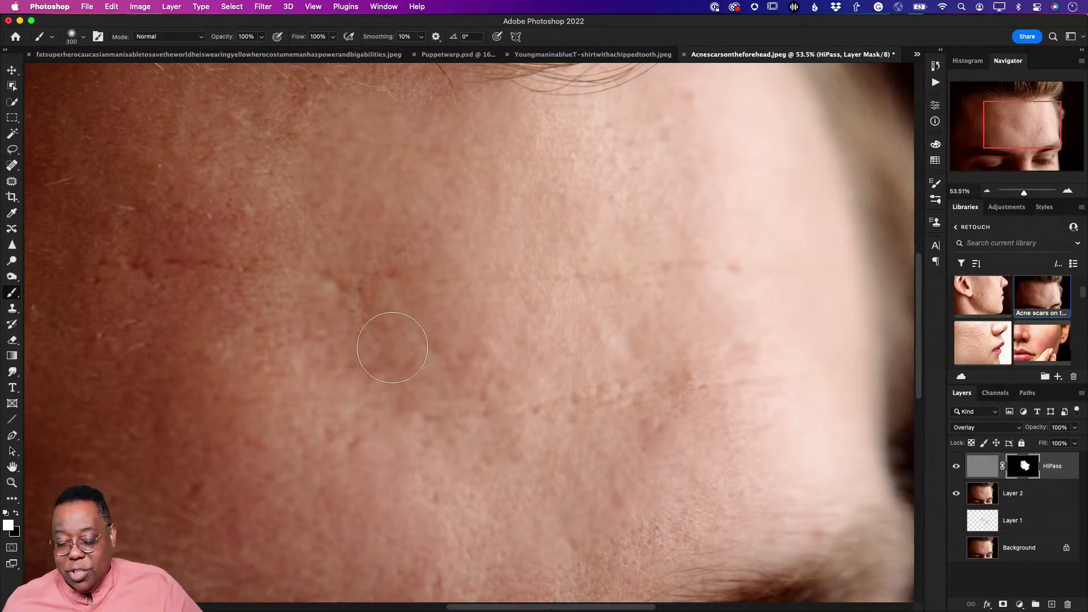
Select the HiPass layer's image content and lower the layer's opacity to 62%
click(995, 465)
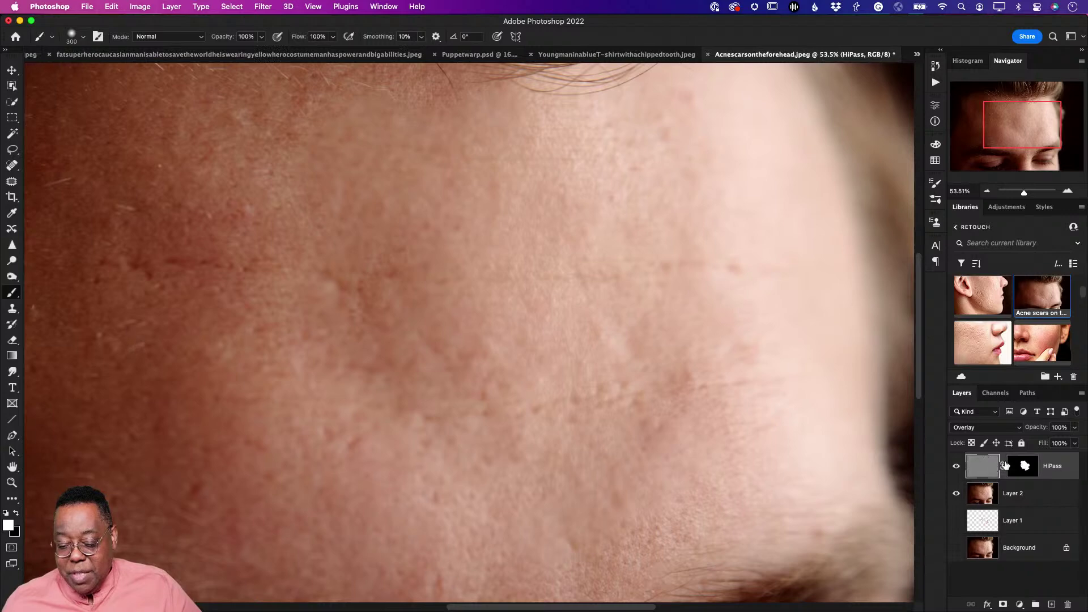
drag(1040, 431, 1029, 431)
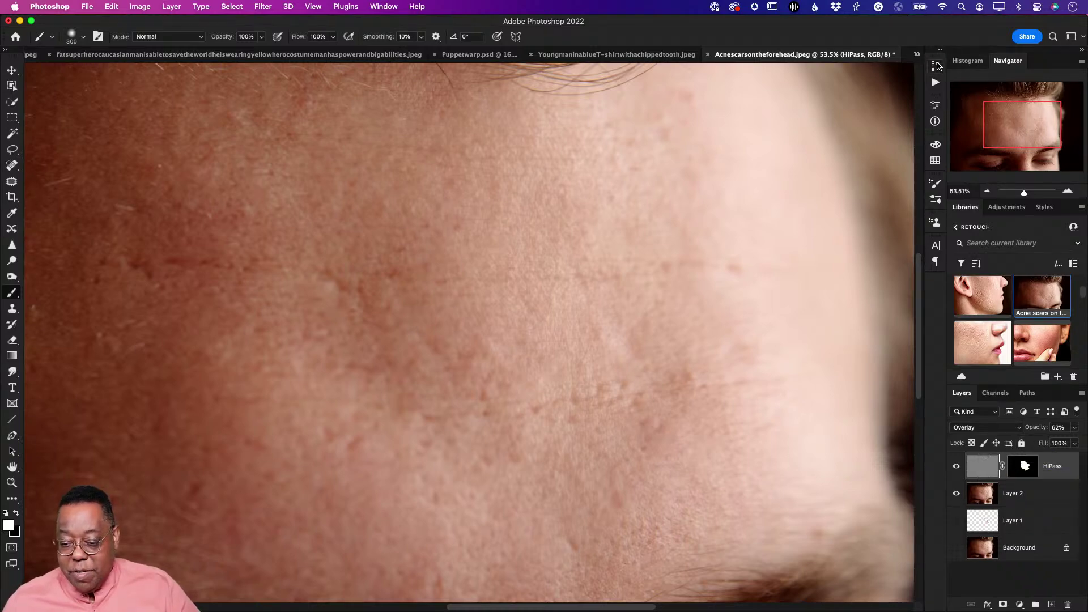
Bring up beach.psd and straighten it with the Crop tool along the sea horizon, then apply the crop
click(917, 57)
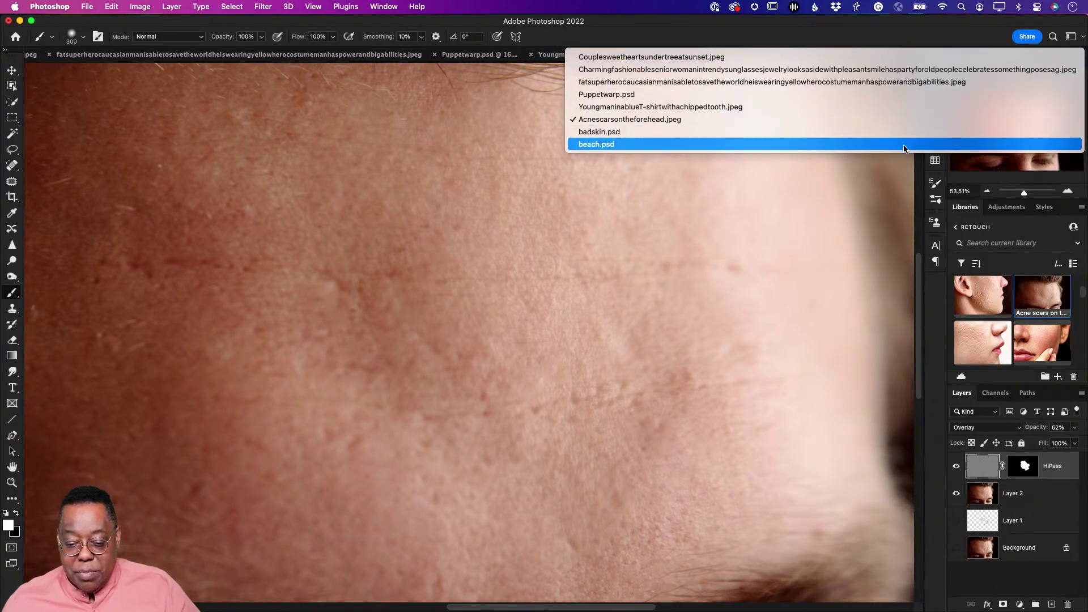
click(901, 143)
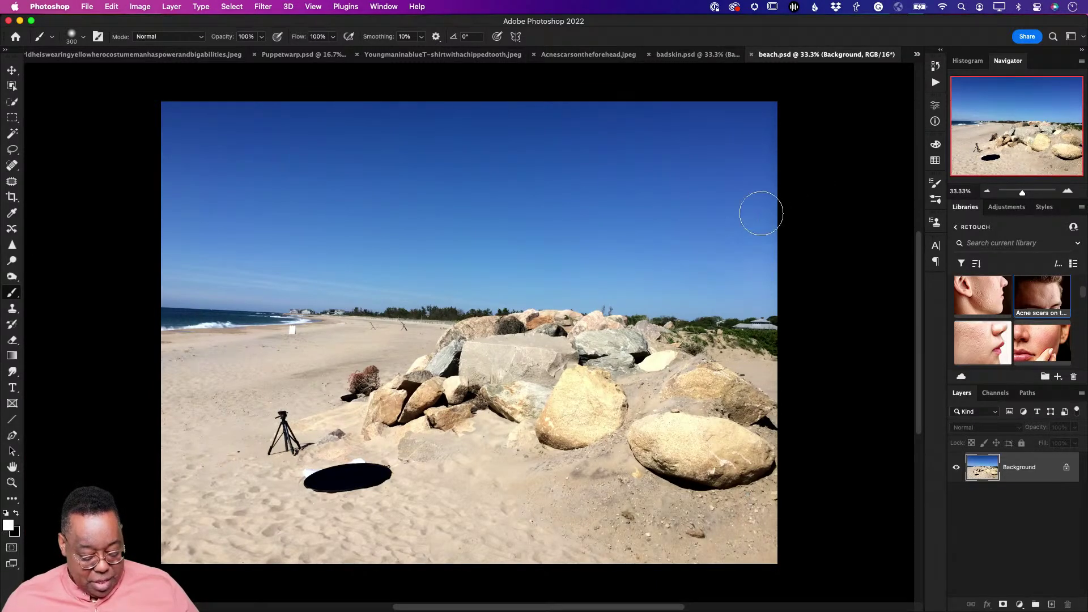
key(c)
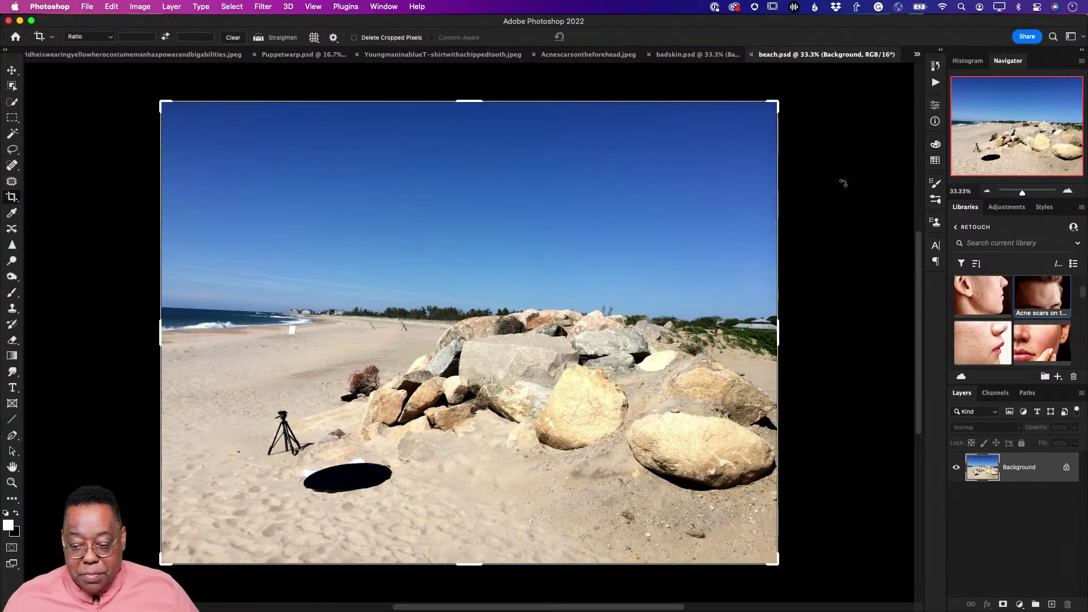
click(260, 38)
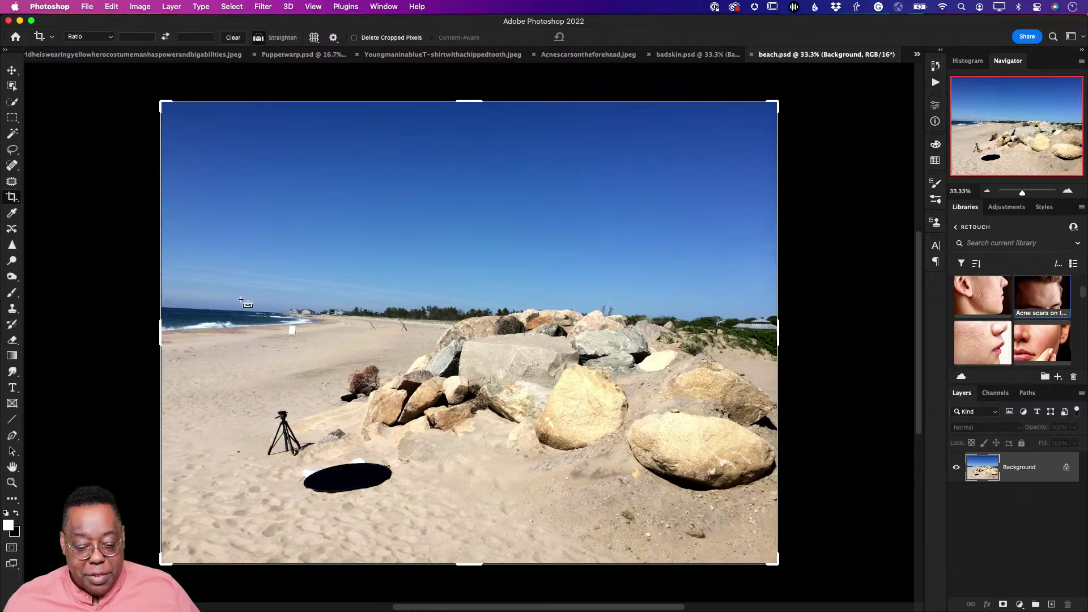
drag(166, 307, 387, 317)
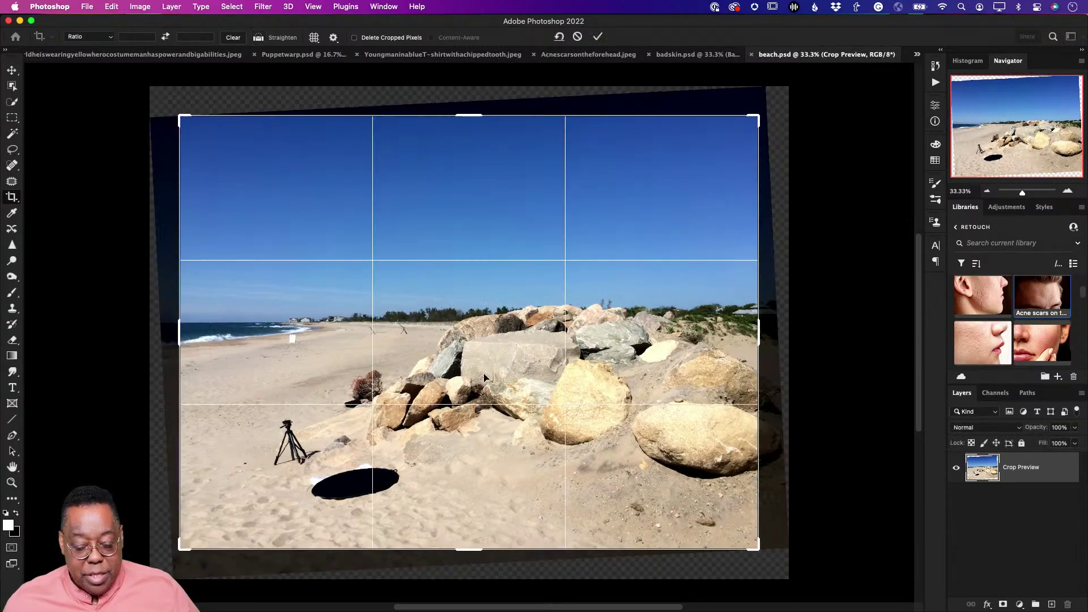
click(598, 36)
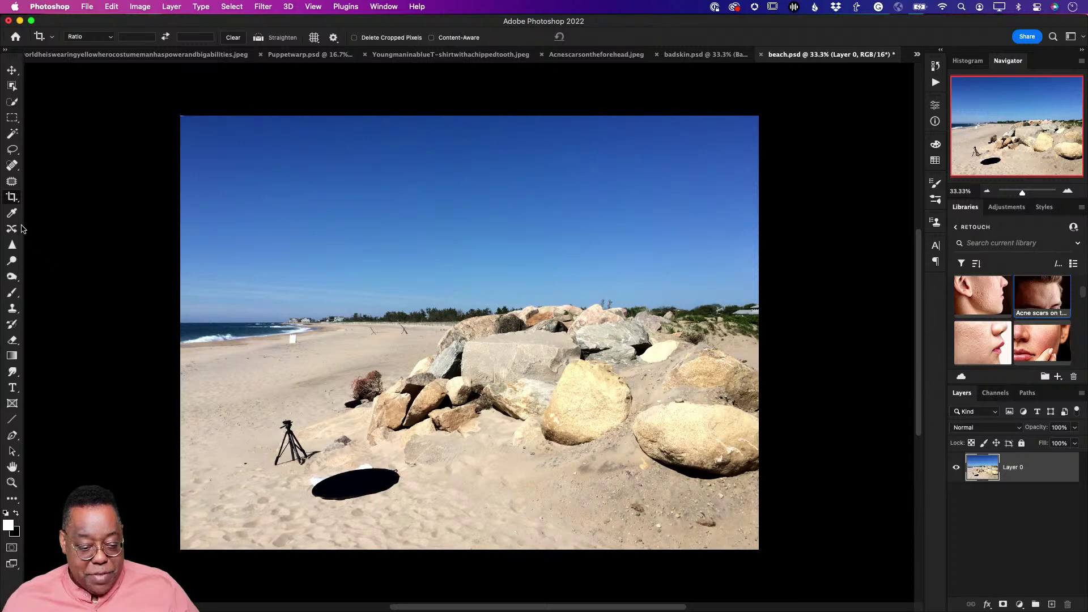
Remove the tripod and the black oval from the foreground sand with the Patch tool, using clean sand as source
click(12, 179)
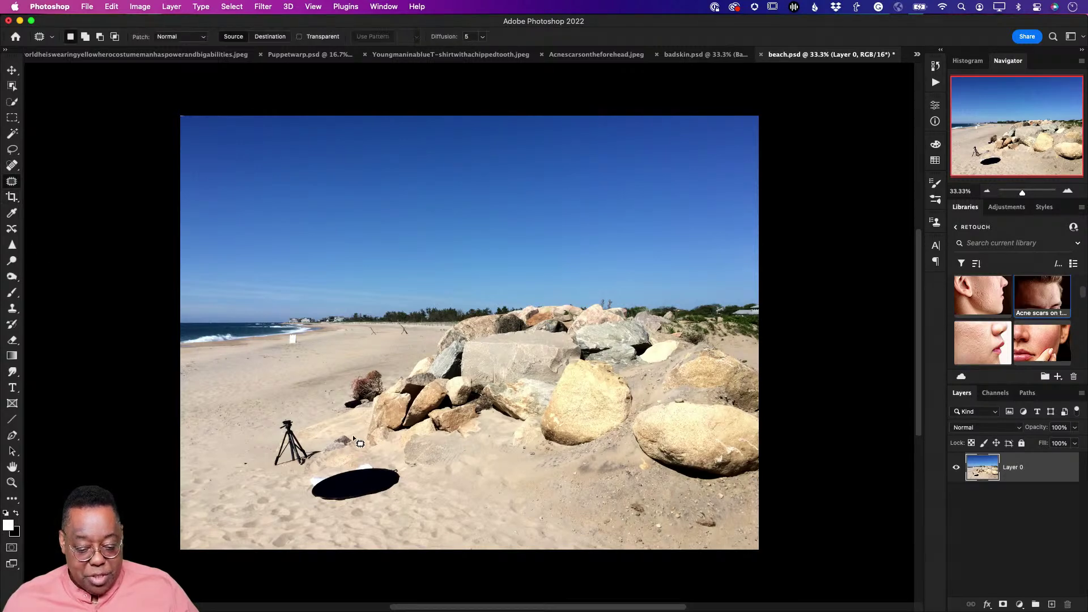
mouse_move(306, 442)
mouse_down()
mouse_move(297, 412)
mouse_move(267, 428)
mouse_move(273, 469)
mouse_move(305, 470)
mouse_move(319, 443)
mouse_move(305, 430)
mouse_move(250, 447)
mouse_move(241, 438)
mouse_move(225, 456)
mouse_move(228, 469)
mouse_move(249, 461)
mouse_up()
click(254, 465)
mouse_move(325, 452)
mouse_down()
mouse_move(302, 437)
mouse_move(294, 450)
mouse_move(323, 460)
mouse_move(280, 466)
mouse_move(328, 465)
mouse_move(297, 487)
mouse_move(309, 513)
mouse_move(396, 504)
mouse_move(408, 475)
mouse_move(375, 454)
mouse_move(348, 458)
mouse_move(390, 517)
mouse_move(412, 527)
mouse_up()
click(274, 469)
key(ctrl+d)
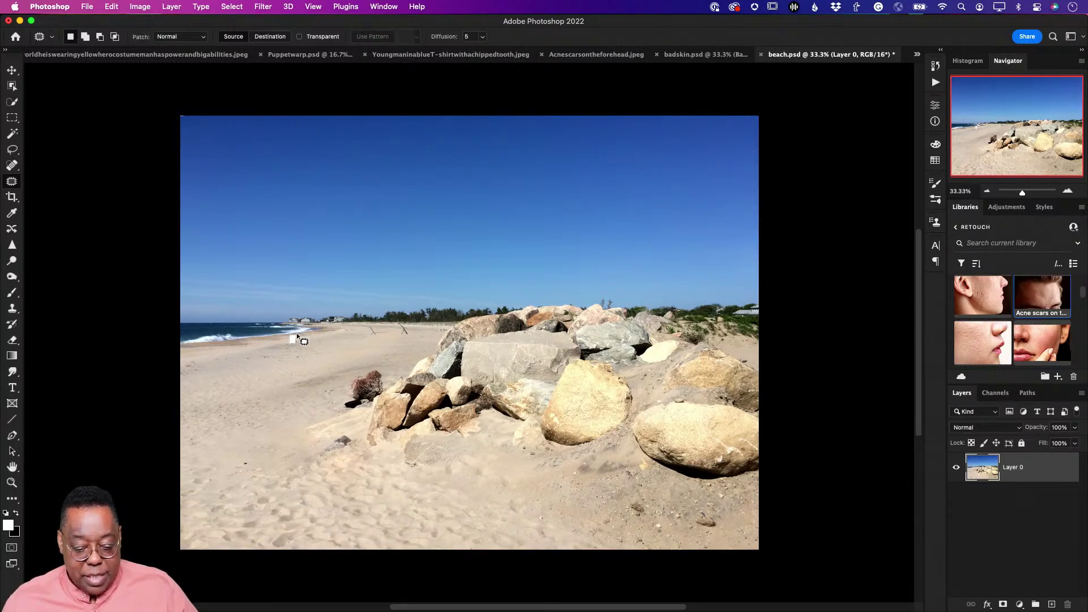
Patch out the small white object near the shoreline and the thin posts on the distant beach
mouse_move(288, 337)
mouse_down()
mouse_move(291, 348)
mouse_move(300, 346)
mouse_move(289, 339)
mouse_move(323, 340)
mouse_up()
key(ctrl+d)
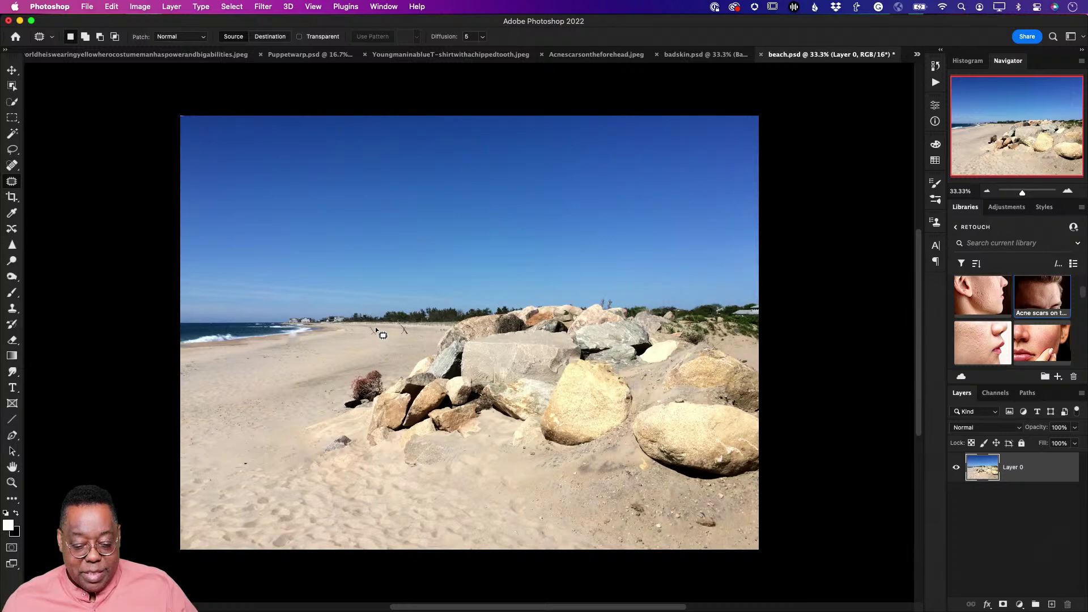
mouse_move(366, 335)
mouse_down()
mouse_move(414, 335)
mouse_move(398, 319)
mouse_move(397, 337)
mouse_move(411, 336)
mouse_move(382, 333)
mouse_up()
key(ctrl+d)
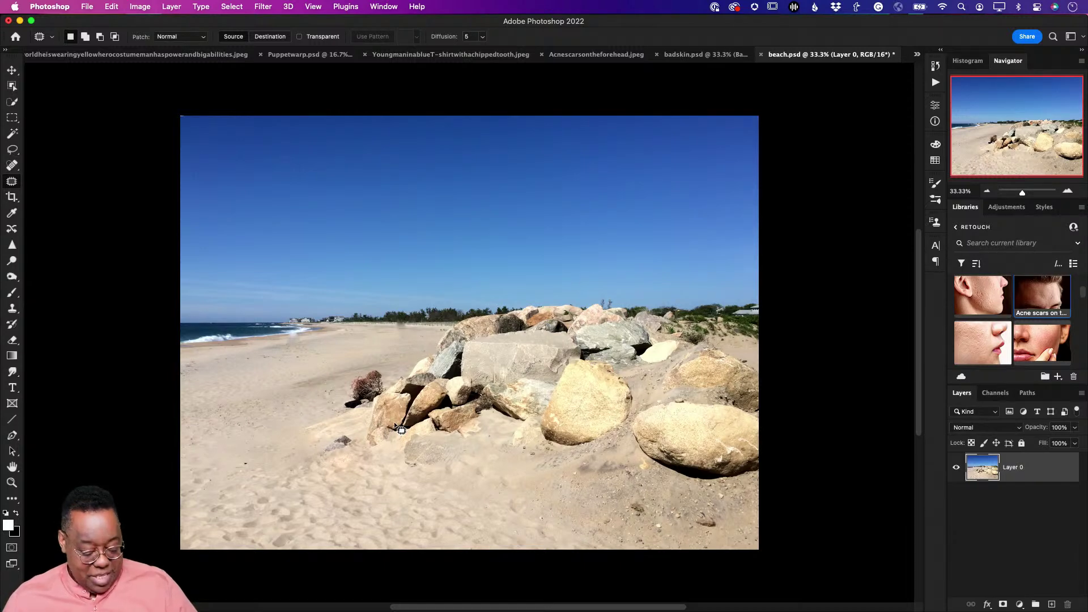
Switch to Lightroom Classic and open the photo of the woman at the desk with a laptop for developing
key(super+Tab)
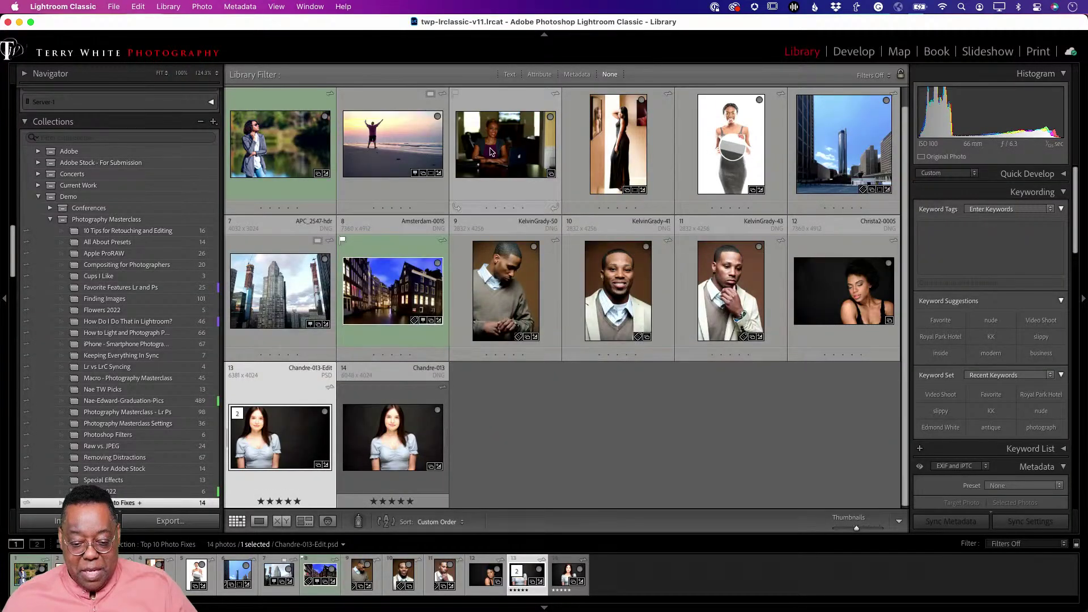
double_click(505, 195)
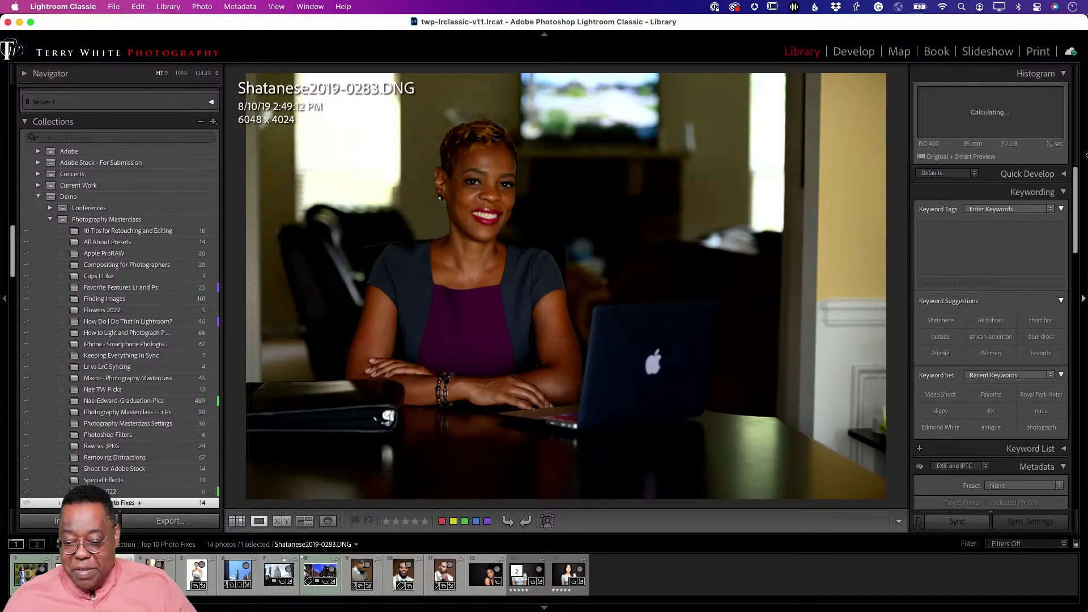
click(862, 51)
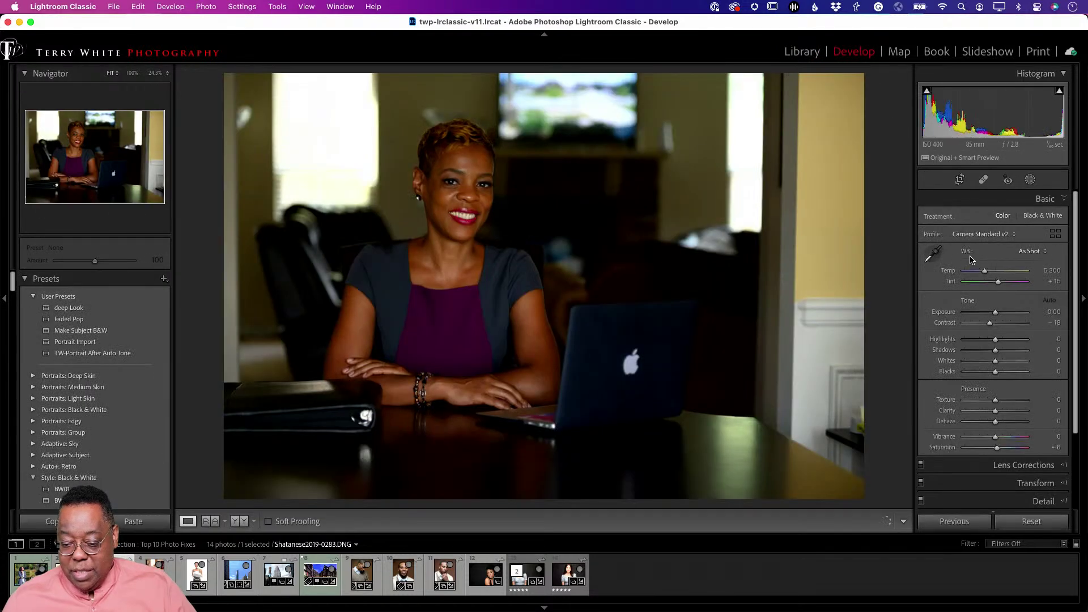
Set the desk portrait's profile to Adobe Portrait and apply automatic tone adjustments
click(976, 236)
click(976, 253)
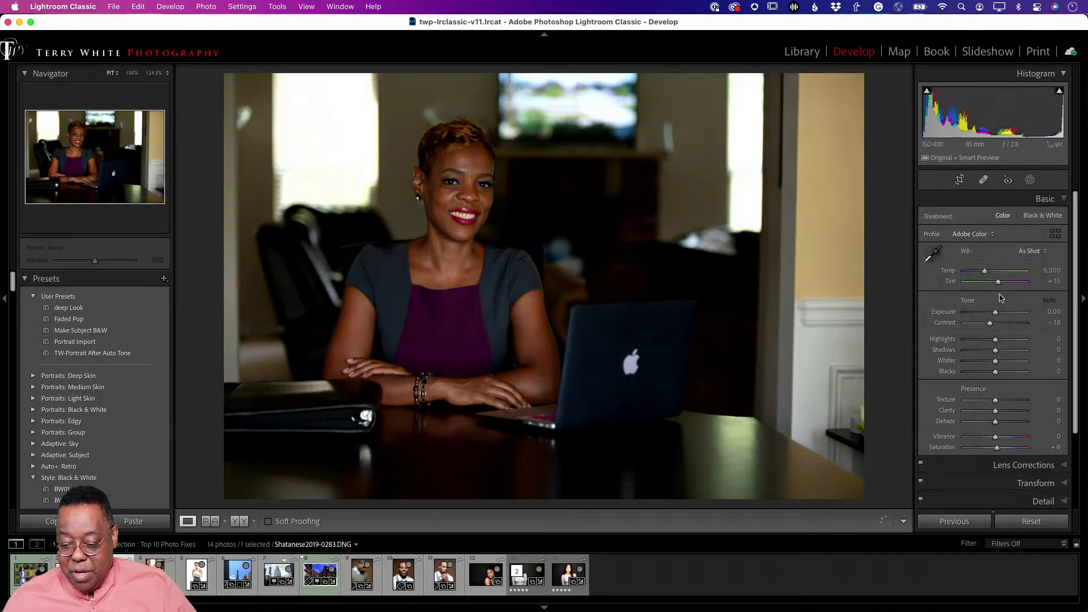
click(963, 230)
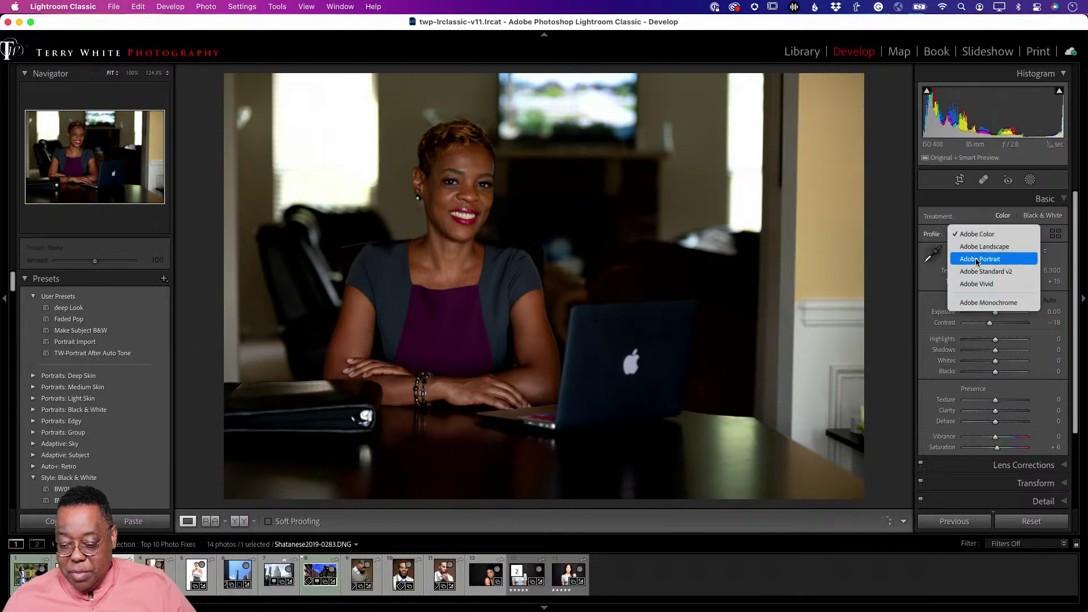
click(980, 262)
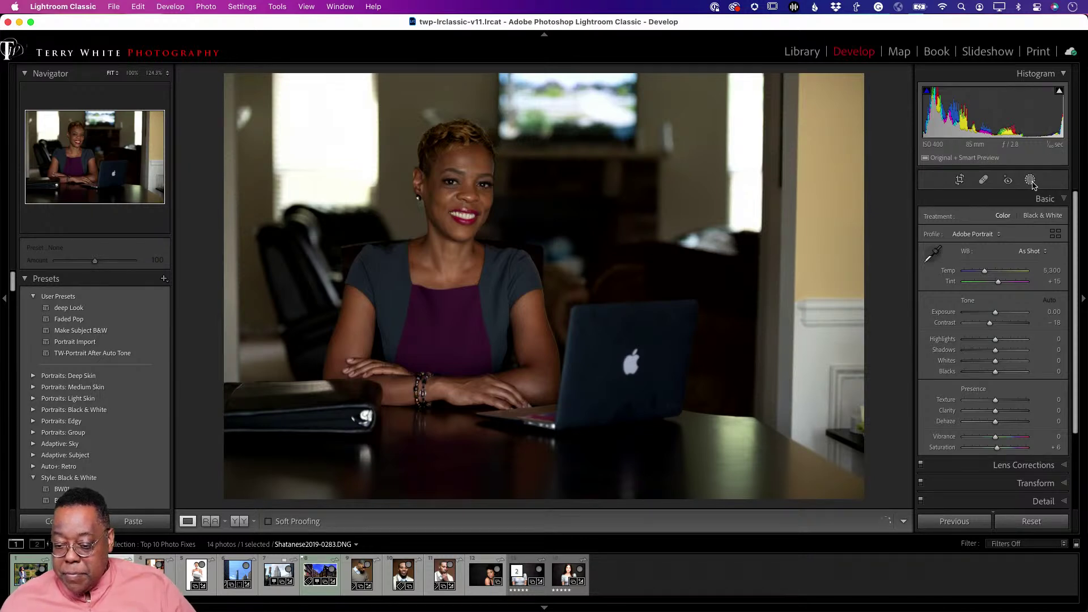
click(1049, 300)
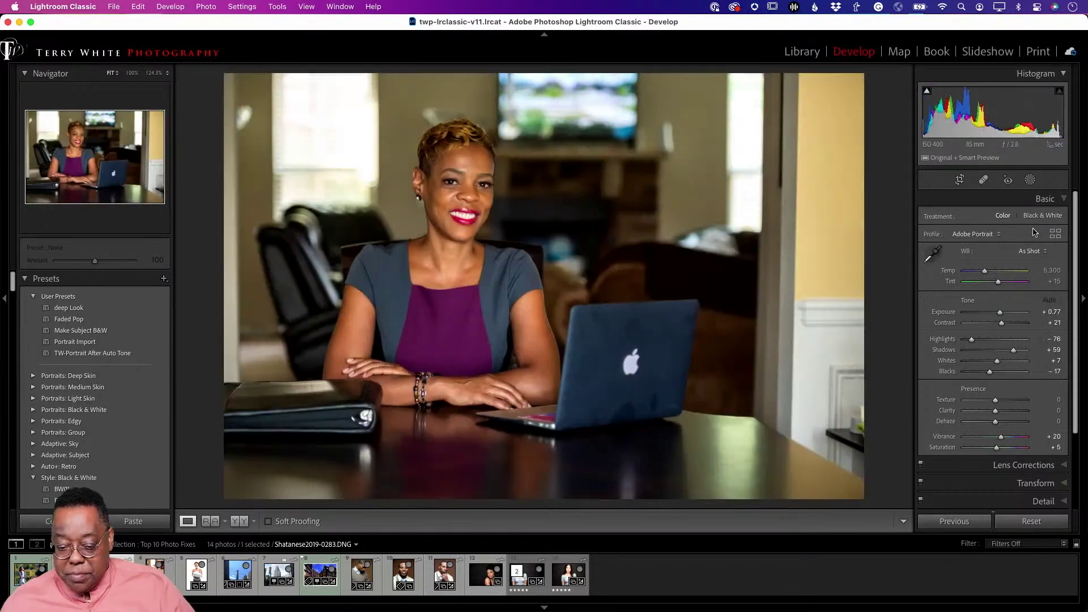
Mask the woman with Select Subject, set the mask's exposure to 0.46 and contrast to 17, and reduce its saturation
click(1030, 180)
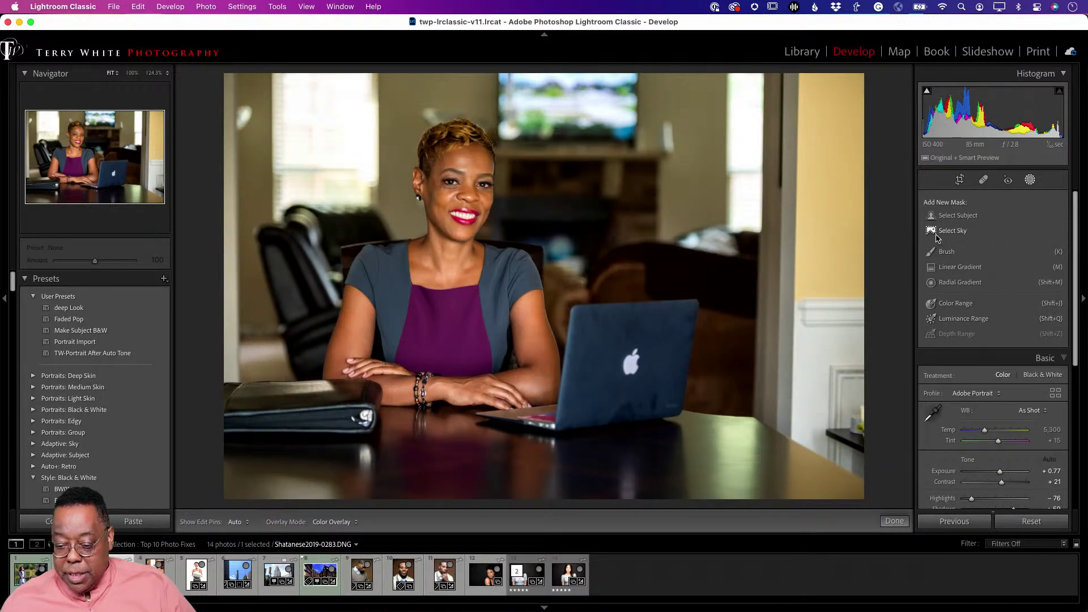
click(930, 218)
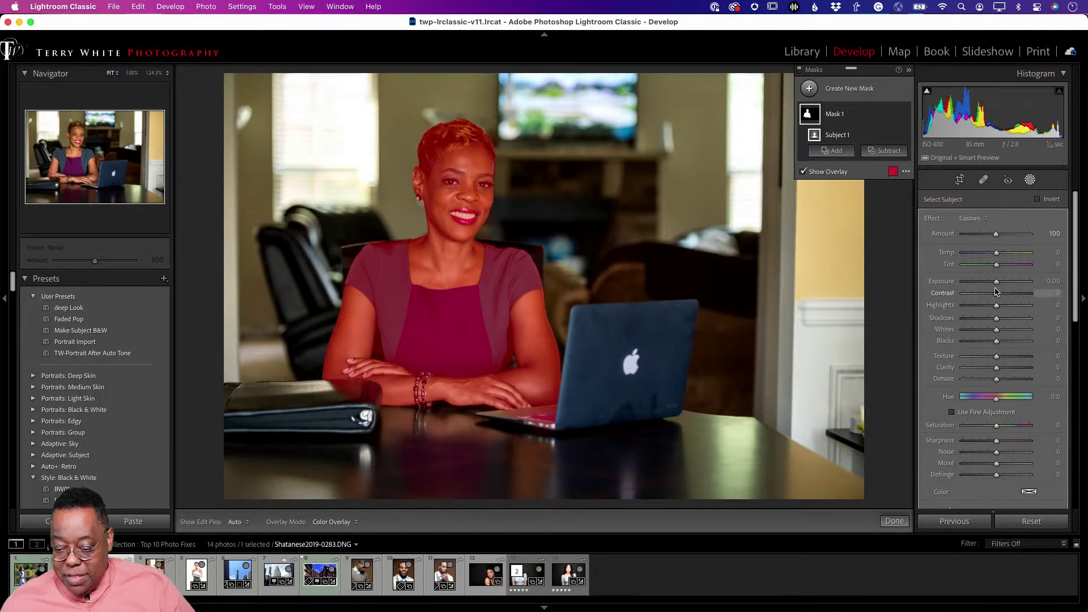
drag(997, 288, 1002, 297)
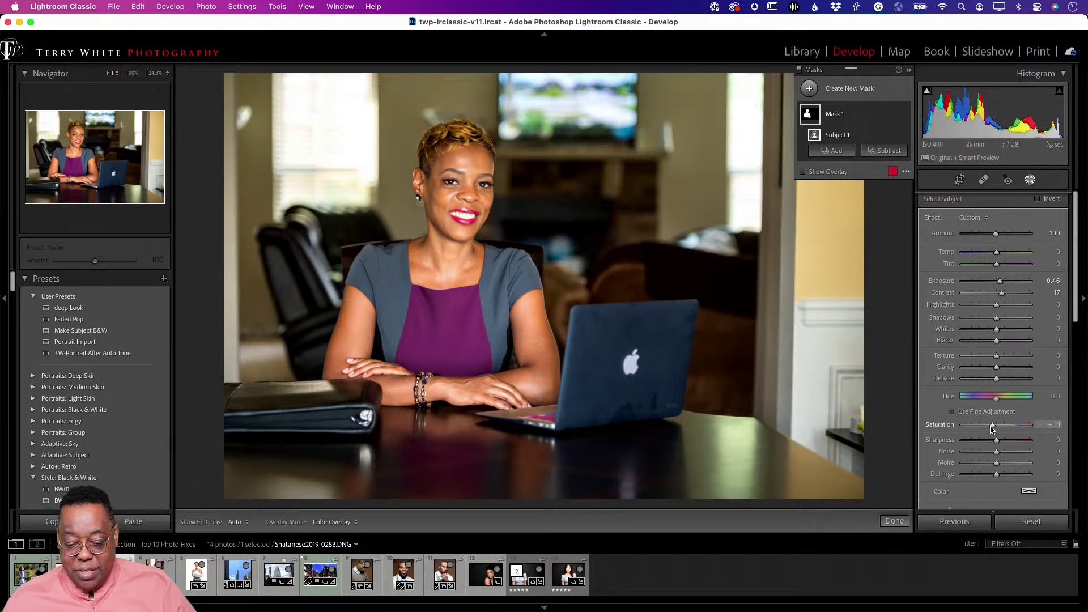
drag(986, 429, 983, 429)
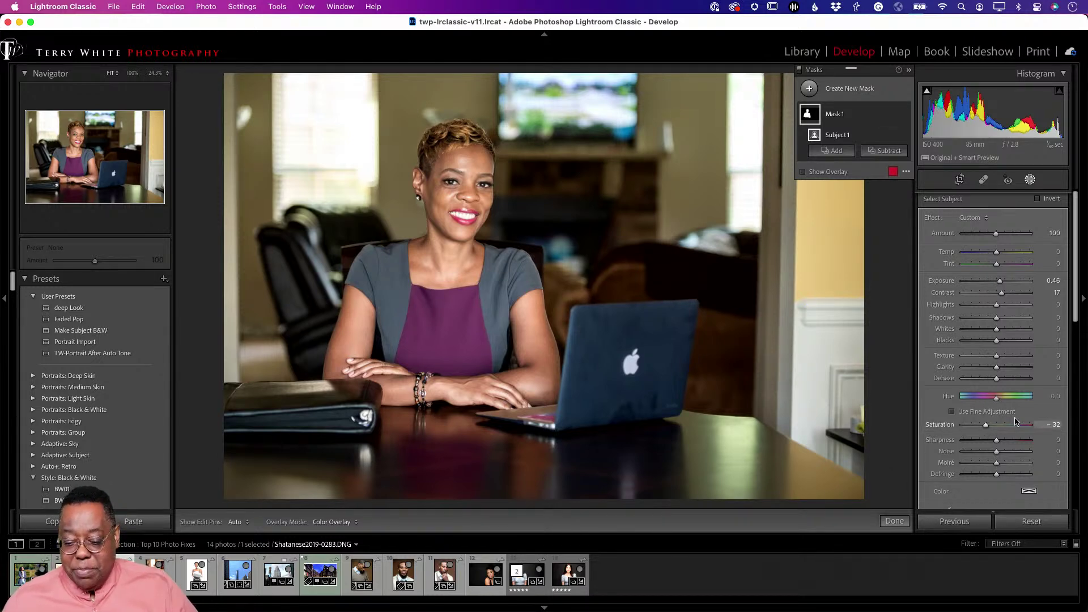
drag(985, 425, 989, 426)
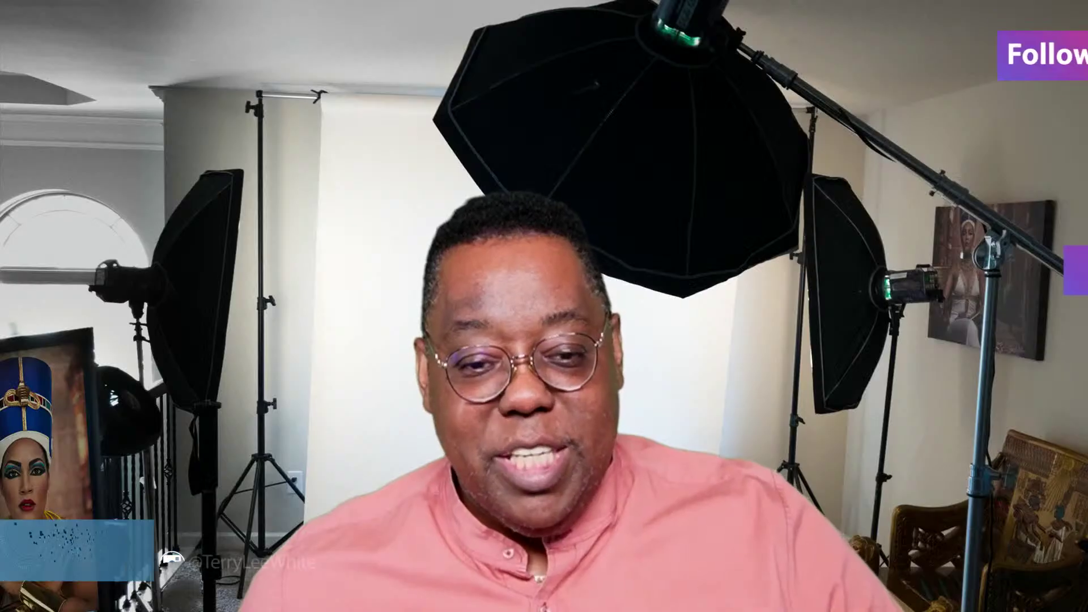